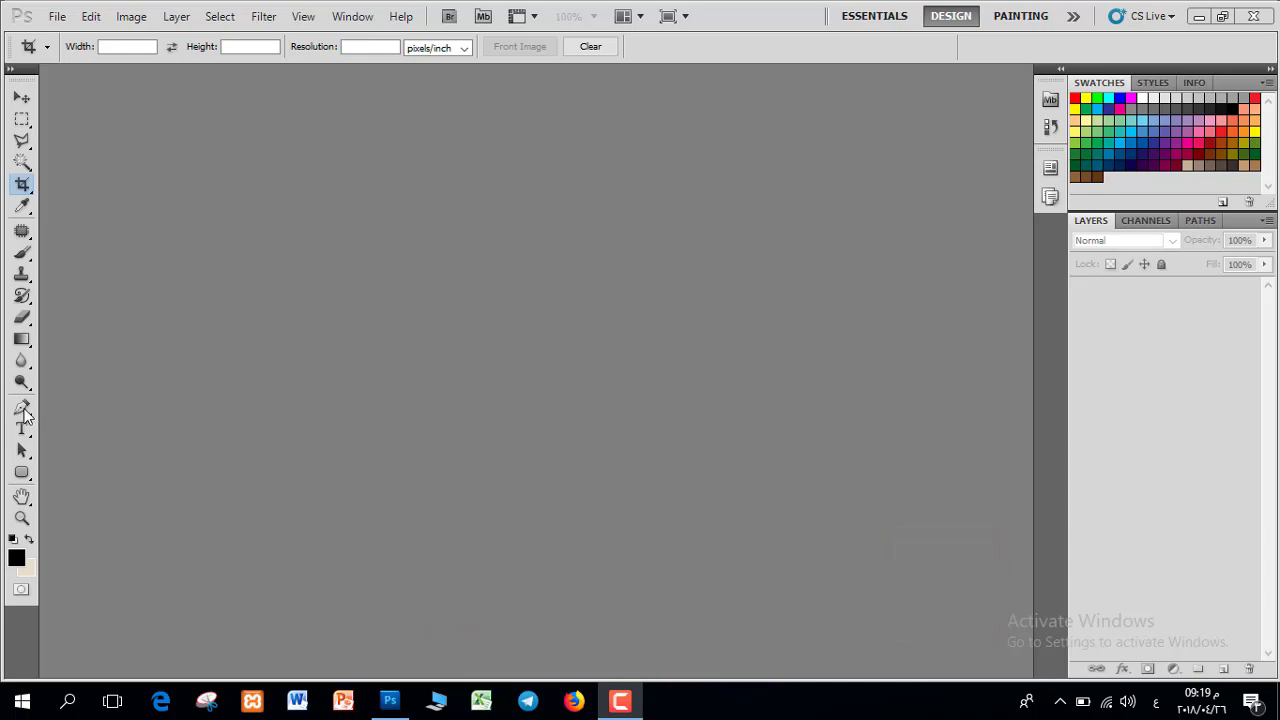
- Create a blank 1000 by 700 pixel document at 72 pixels/inch in RGB Color with a white background
click(131, 16)
mouse_move(57, 16)
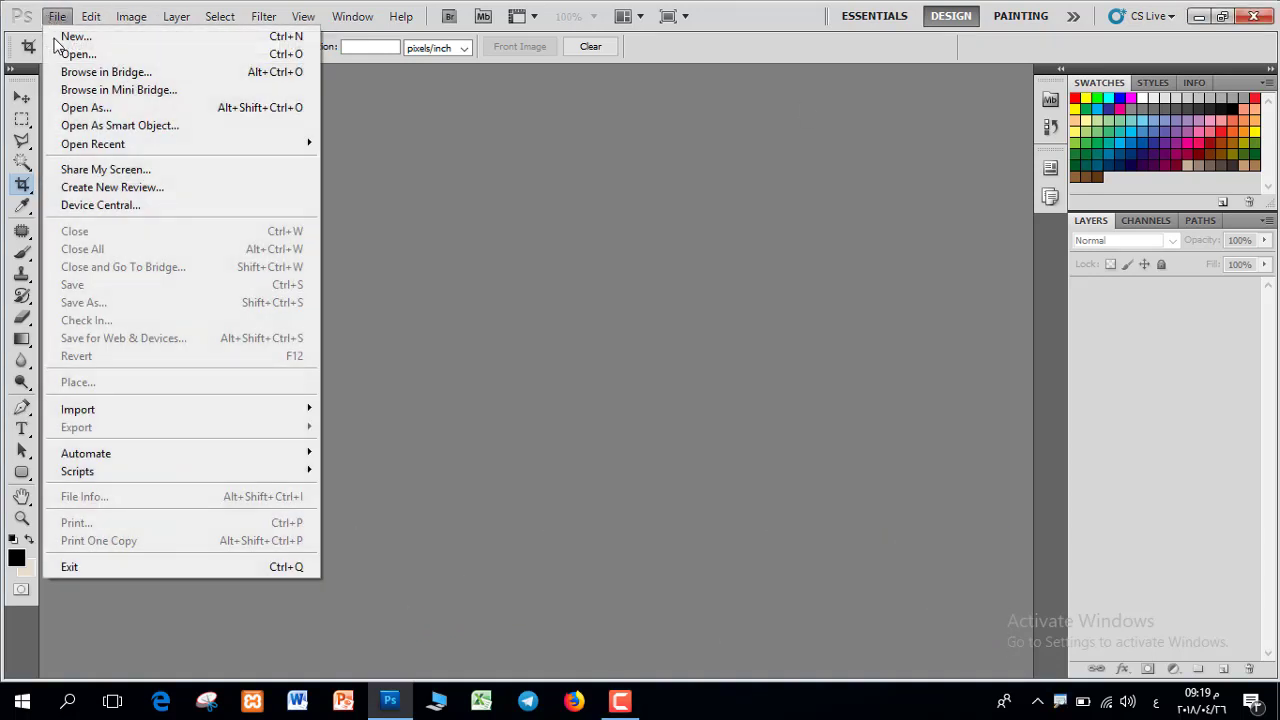
click(62, 38)
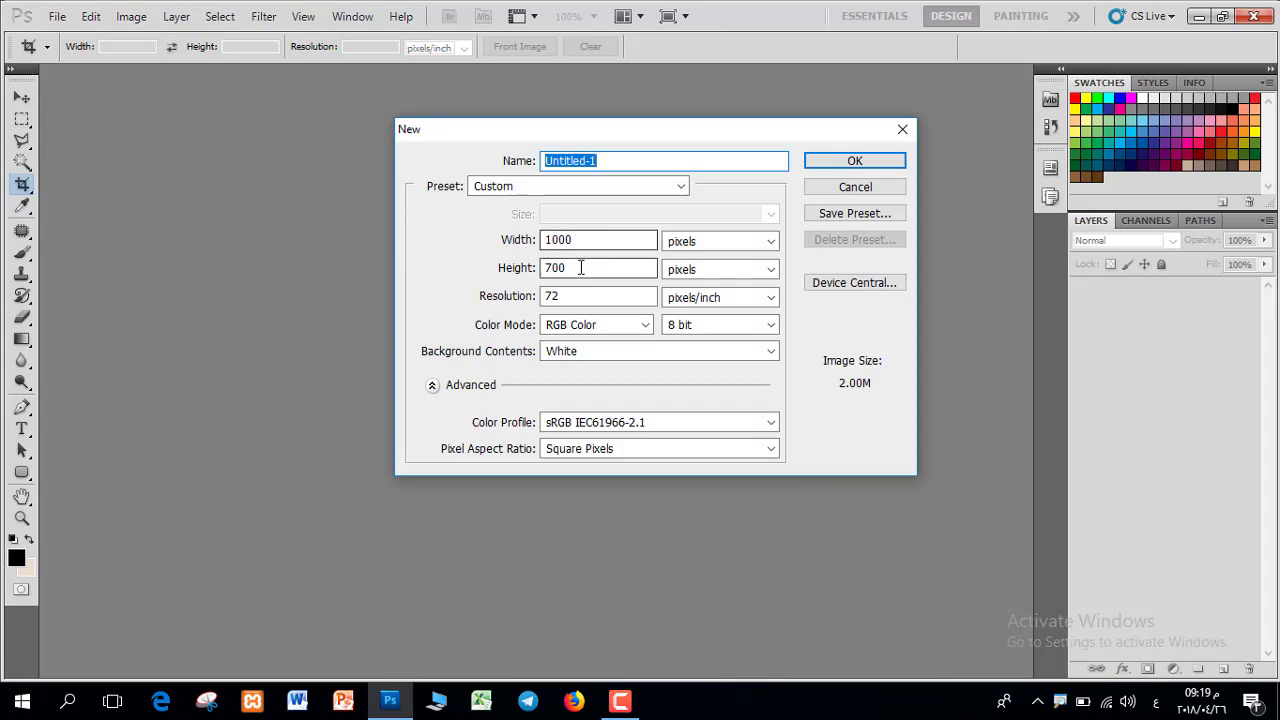
click(580, 268)
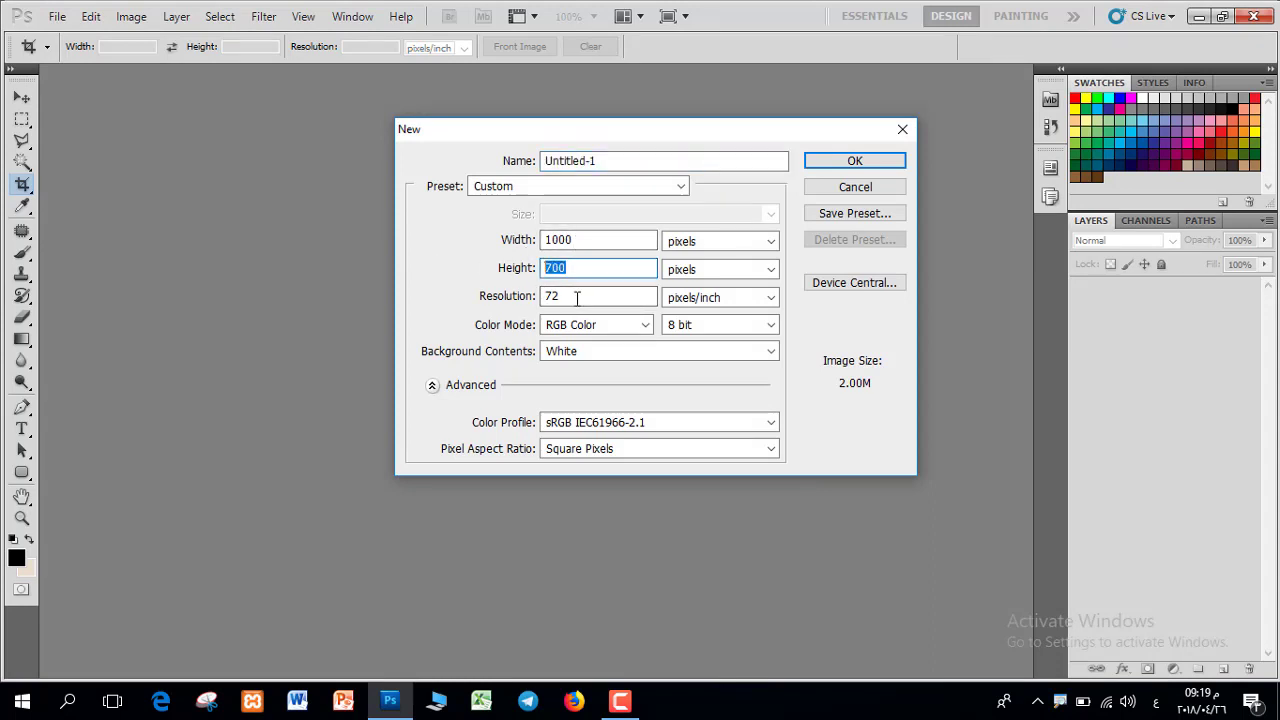
click(505, 296)
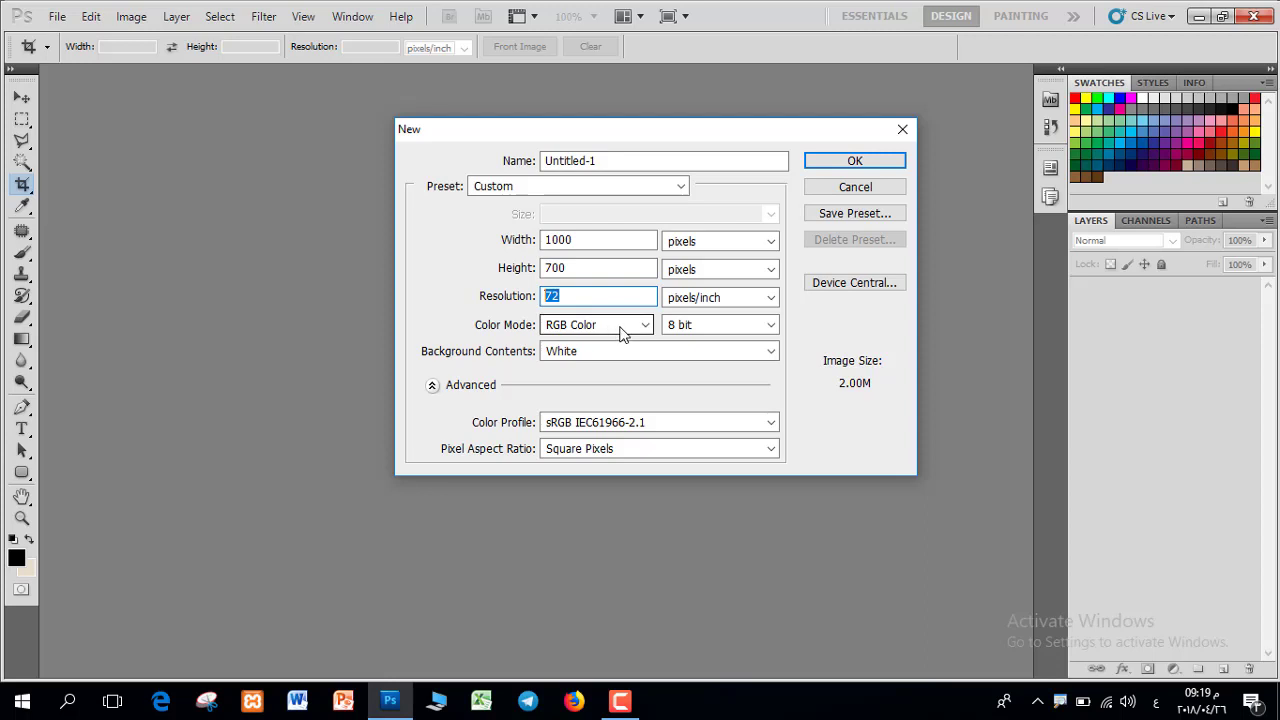
click(855, 161)
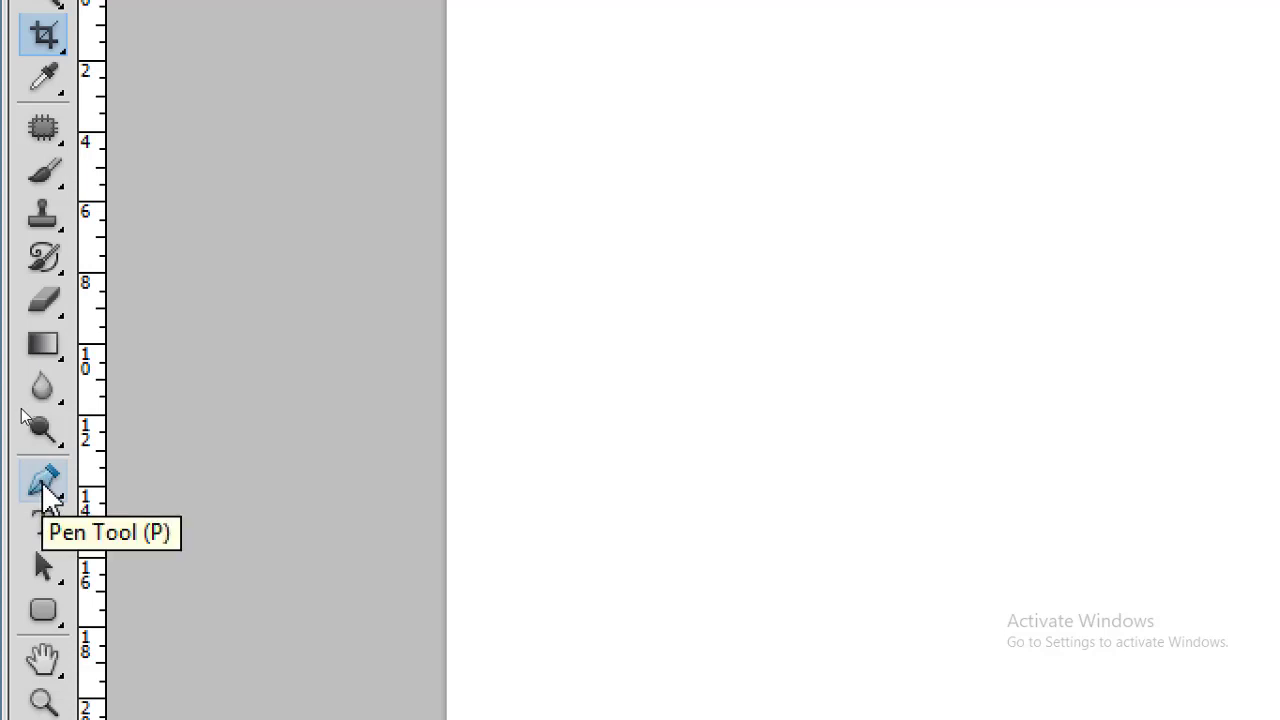
- Activate the standard Pen Tool from the group of pen tools
click(44, 484)
click(44, 484)
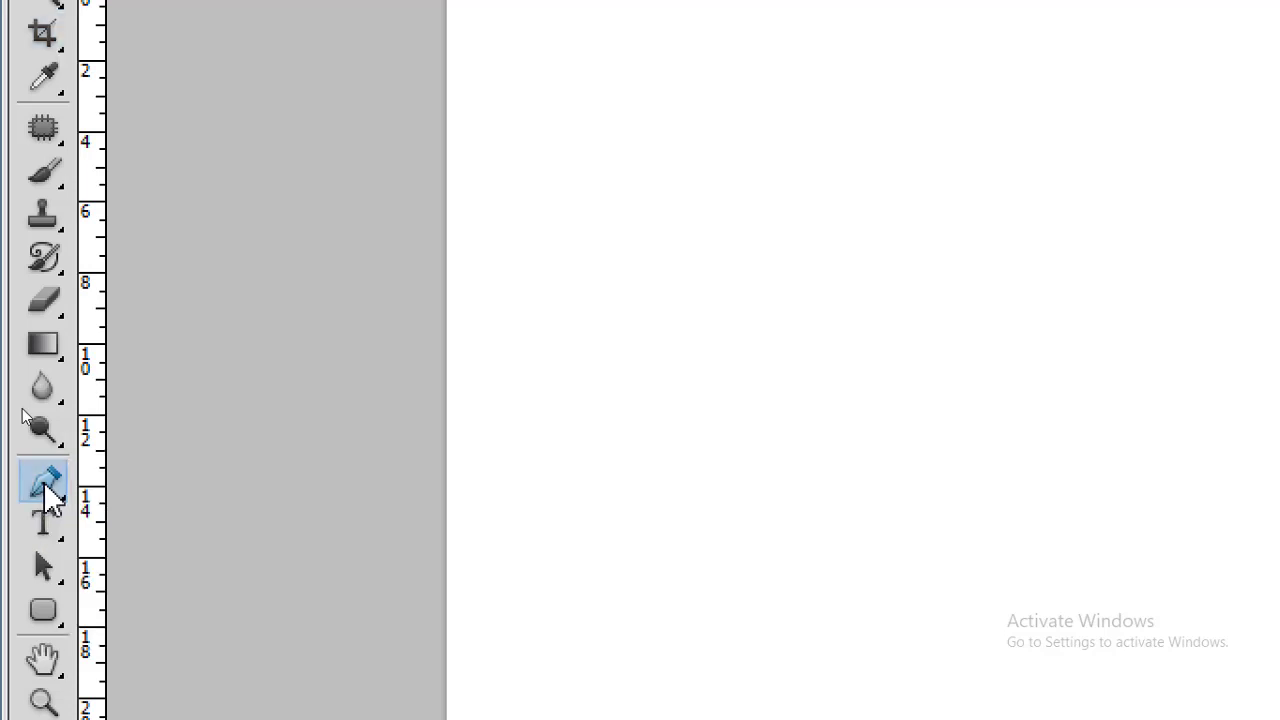
click(44, 484)
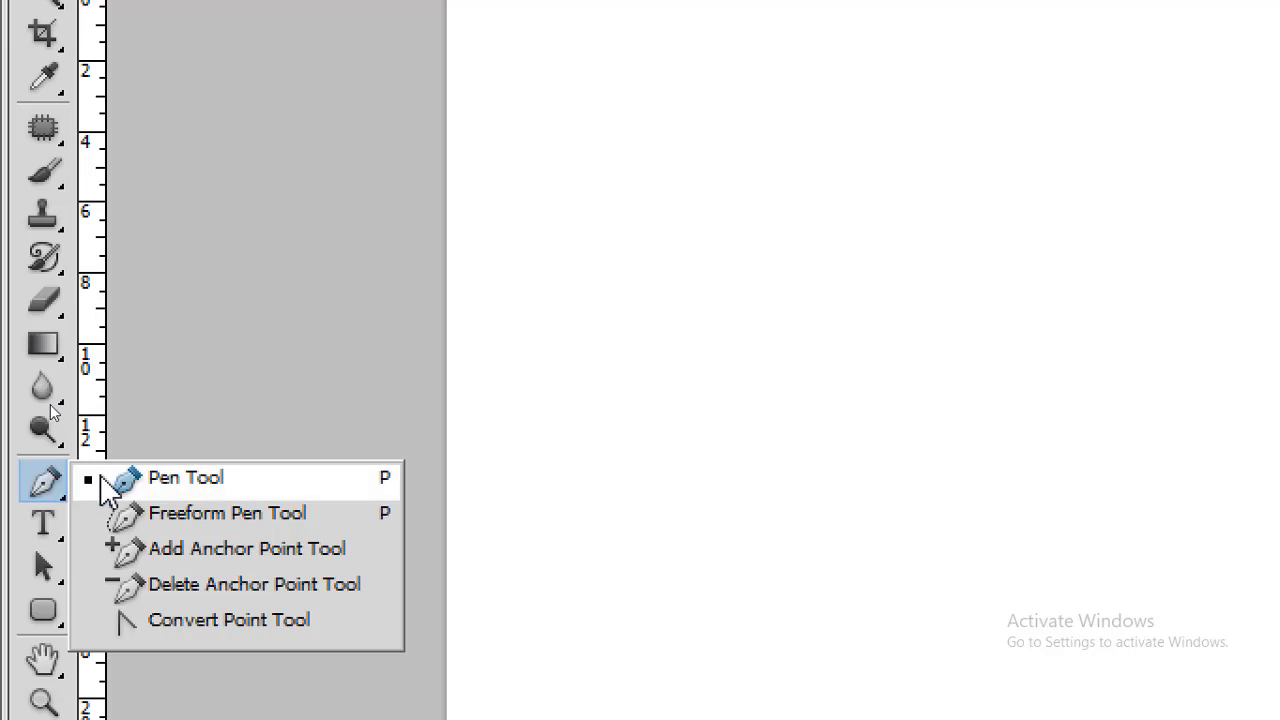
click(200, 470)
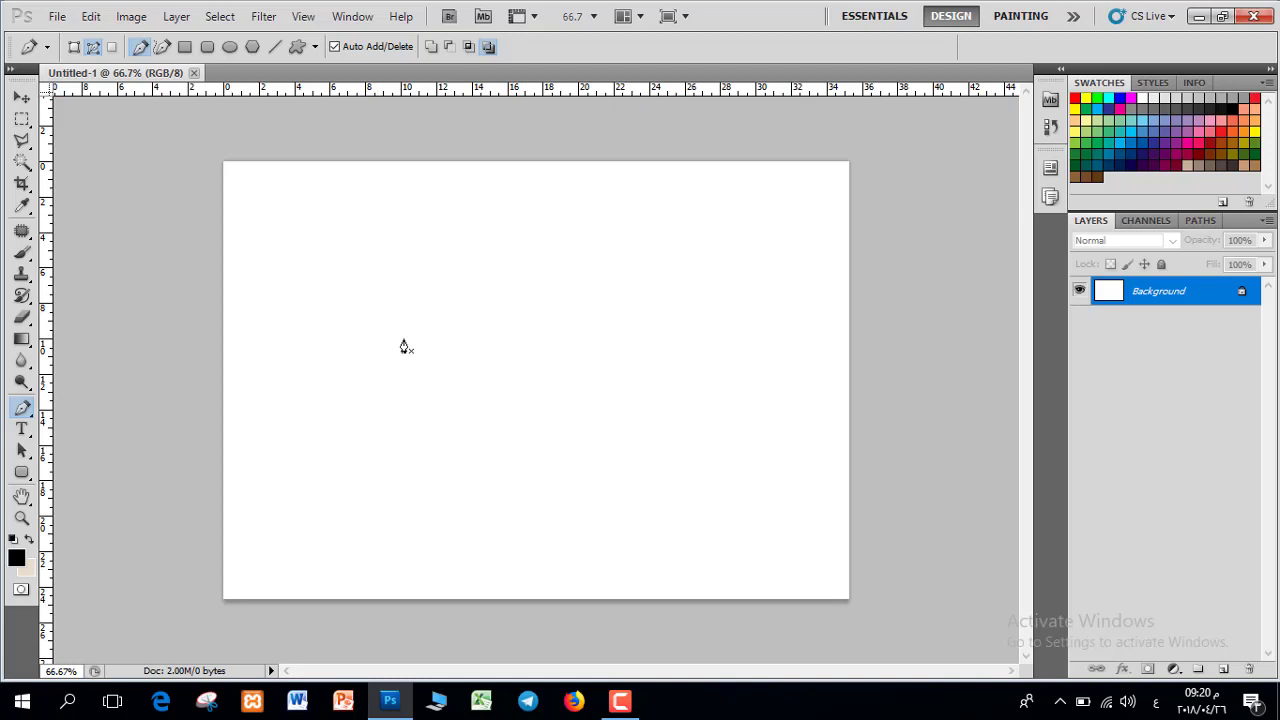
- Draw a closed wavy path with seven smooth anchor points across the canvas, about 29 by 18 cm, and dismiss it
drag(362, 304, 378, 289)
drag(565, 253, 596, 324)
drag(648, 387, 712, 349)
drag(778, 266, 794, 329)
drag(786, 473, 654, 543)
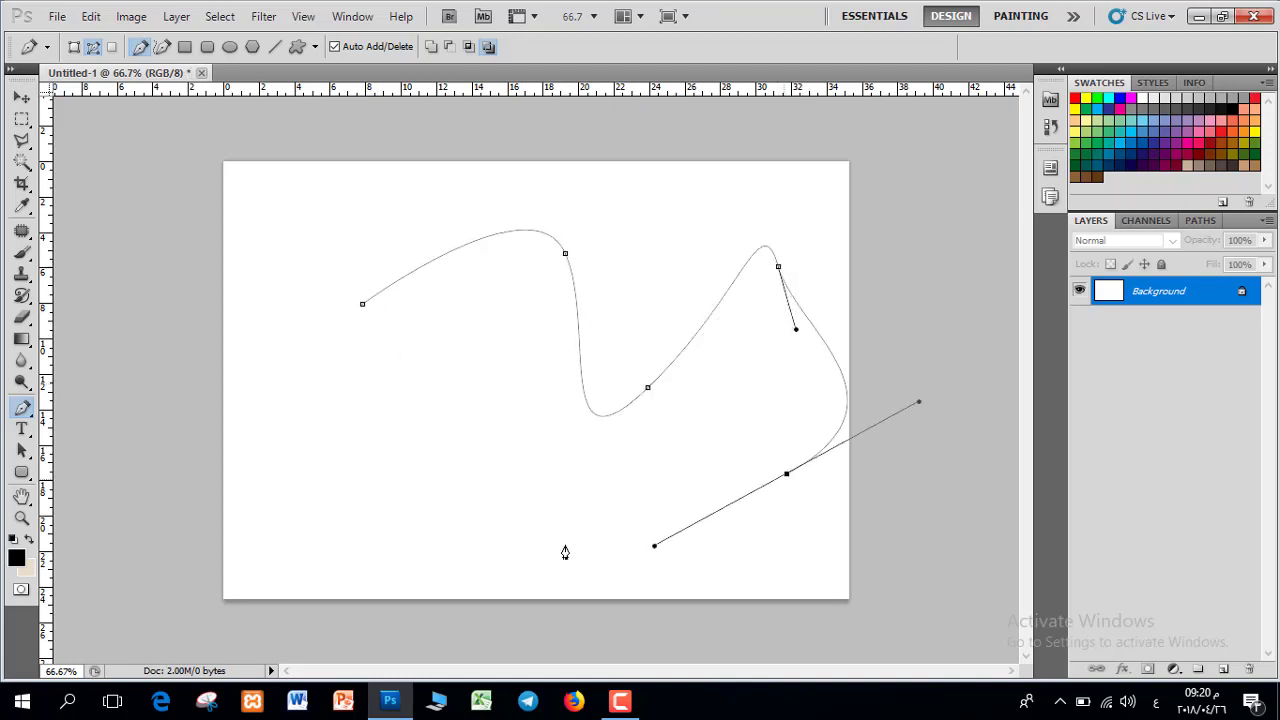
drag(513, 512, 456, 430)
drag(392, 377, 283, 387)
drag(362, 304, 377, 290)
key(Return)
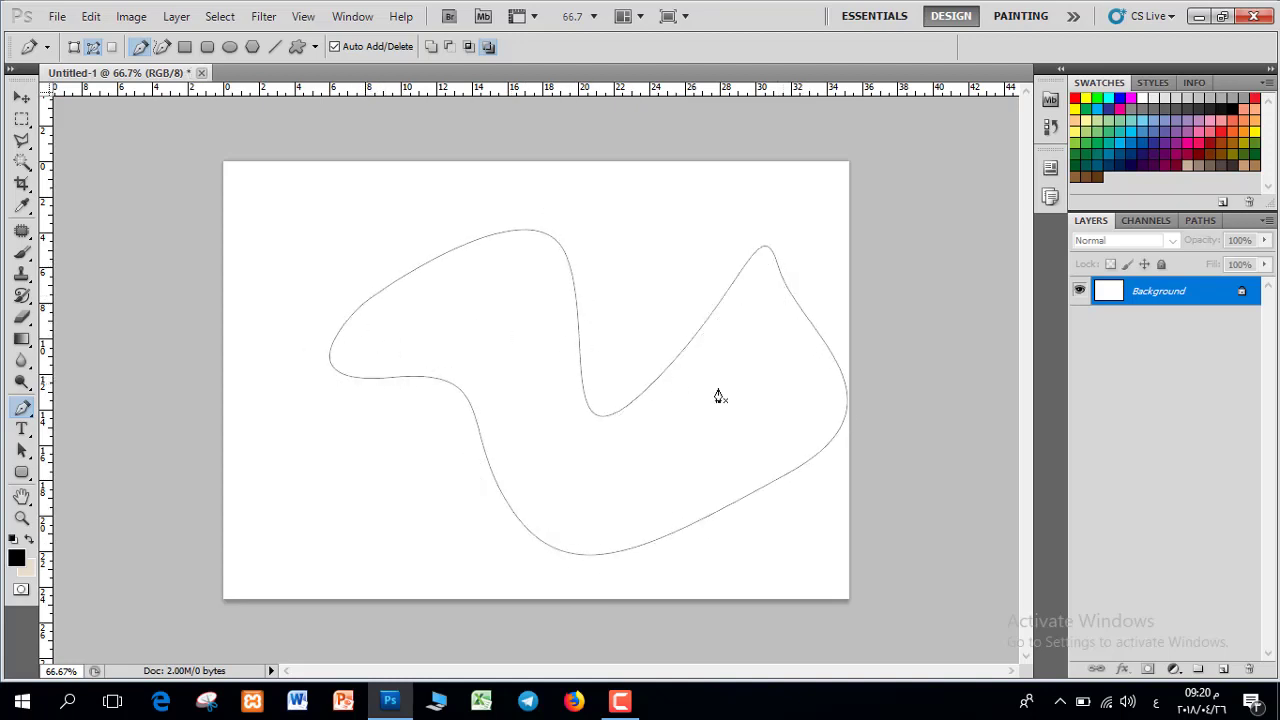
key(Return)
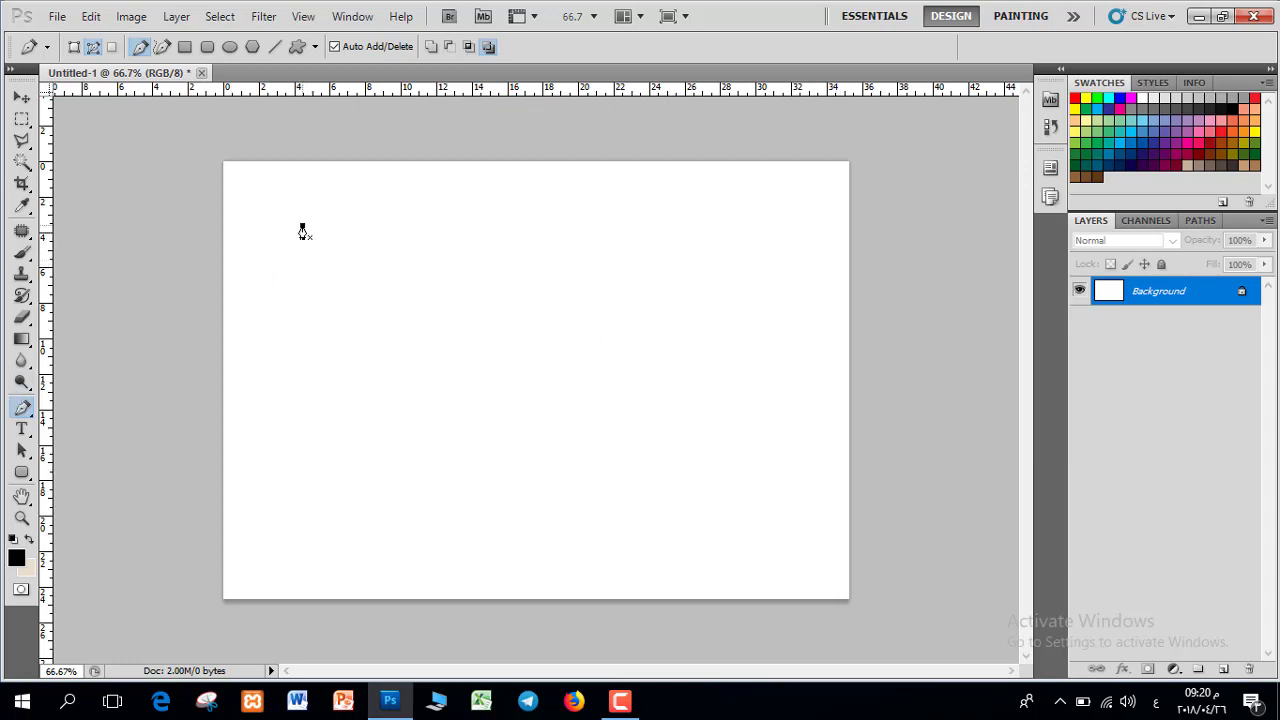
- Draw a closed, nearly straight-sided path about 24 cm wide and 17 cm high around the middle of the canvas
click(641, 228)
drag(735, 380, 738, 390)
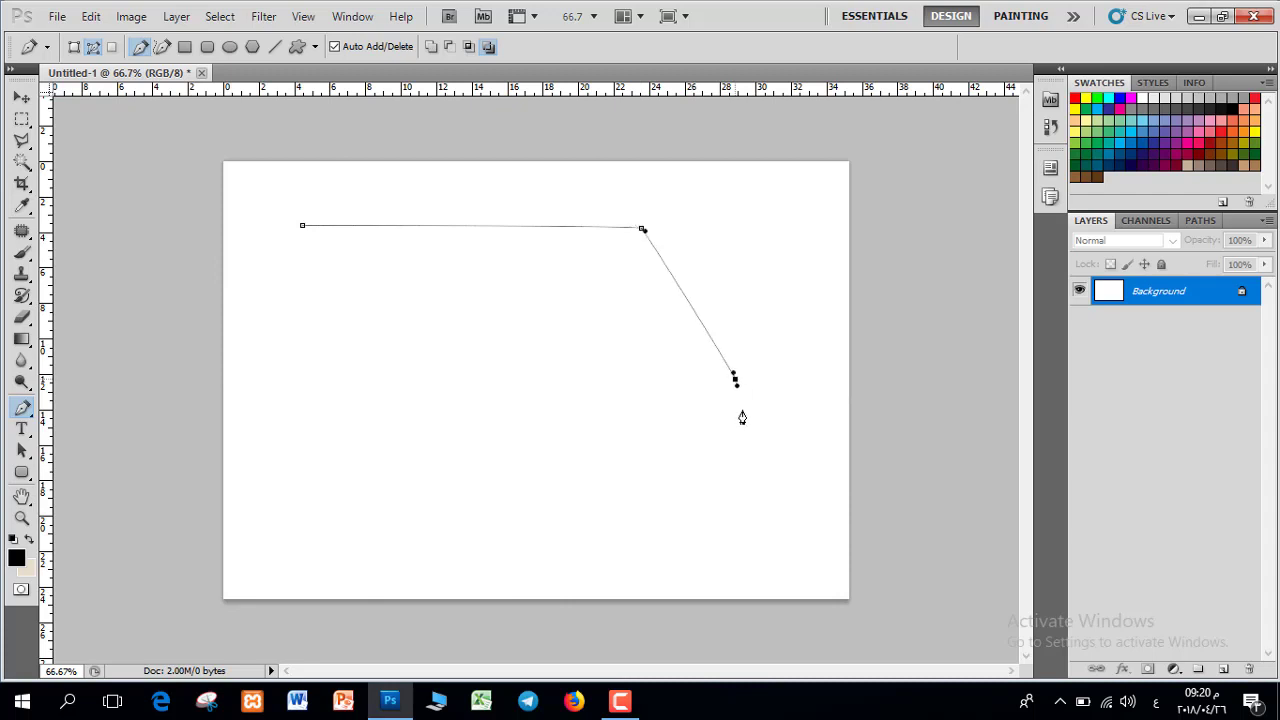
click(693, 530)
click(368, 492)
drag(372, 370, 326, 299)
click(301, 229)
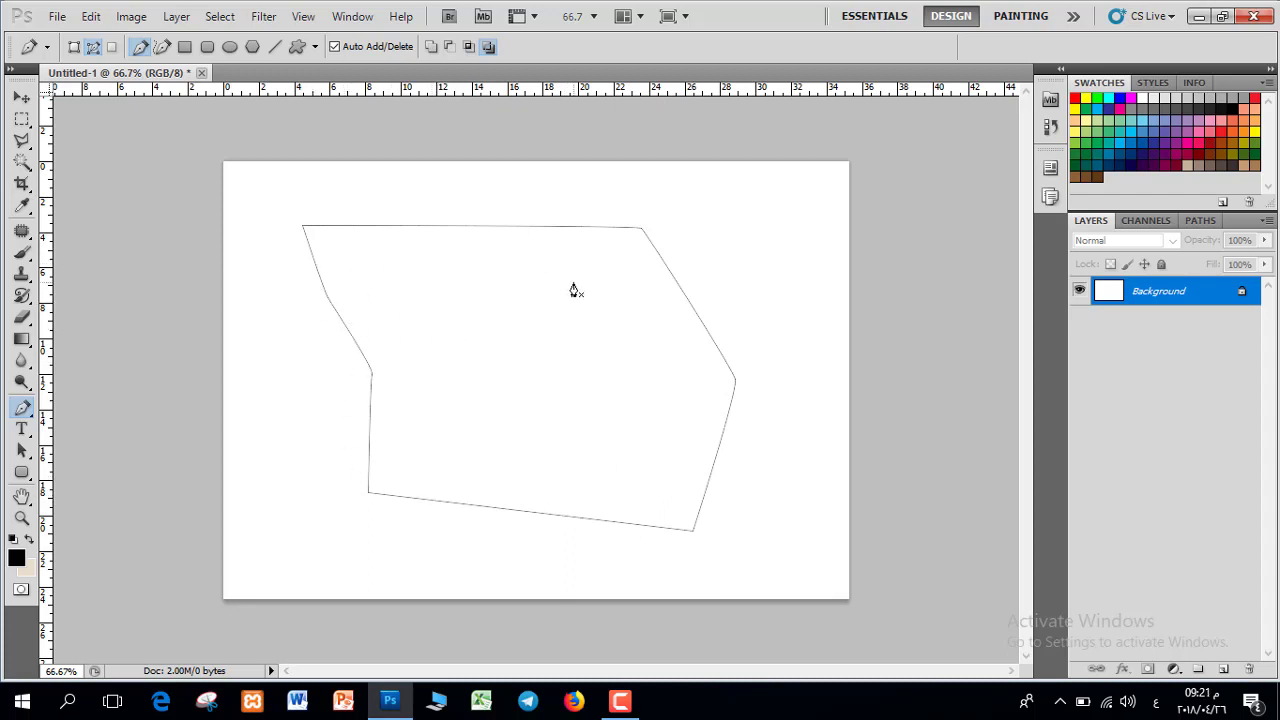
- Convert the angular path into a new anti-aliased selection with a feather radius of 0 pixels
right_click(486, 275)
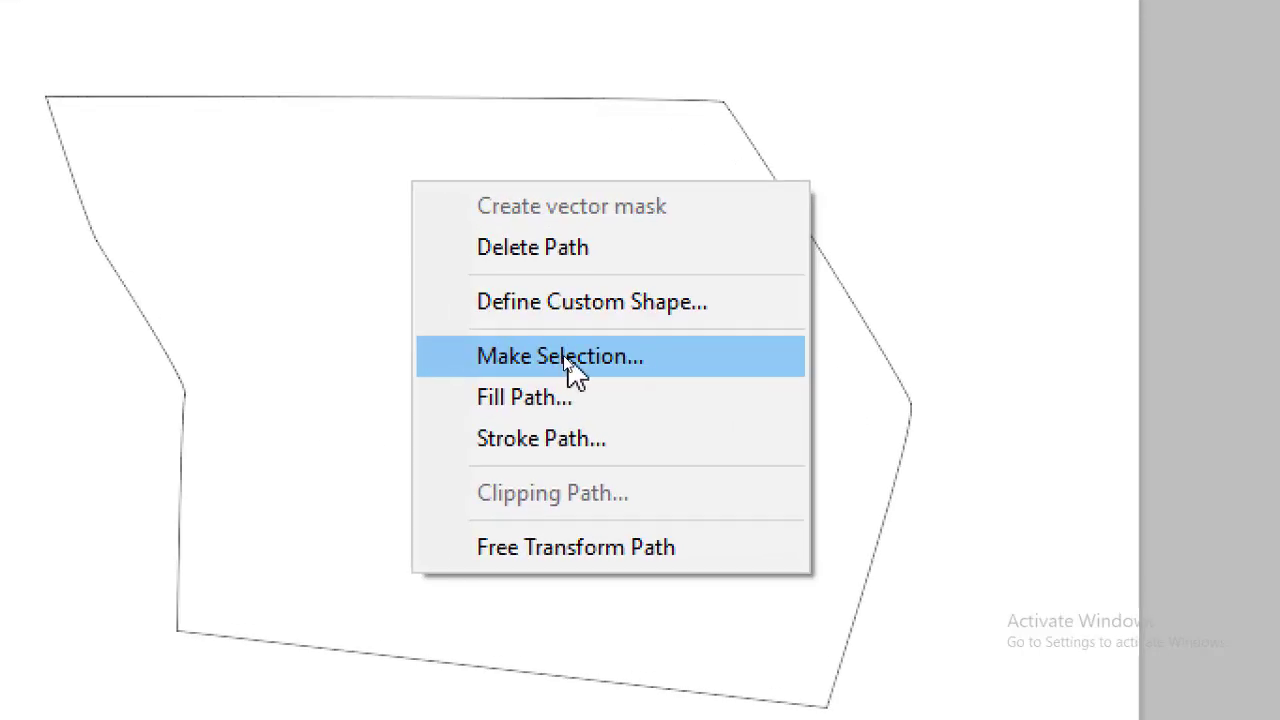
click(565, 357)
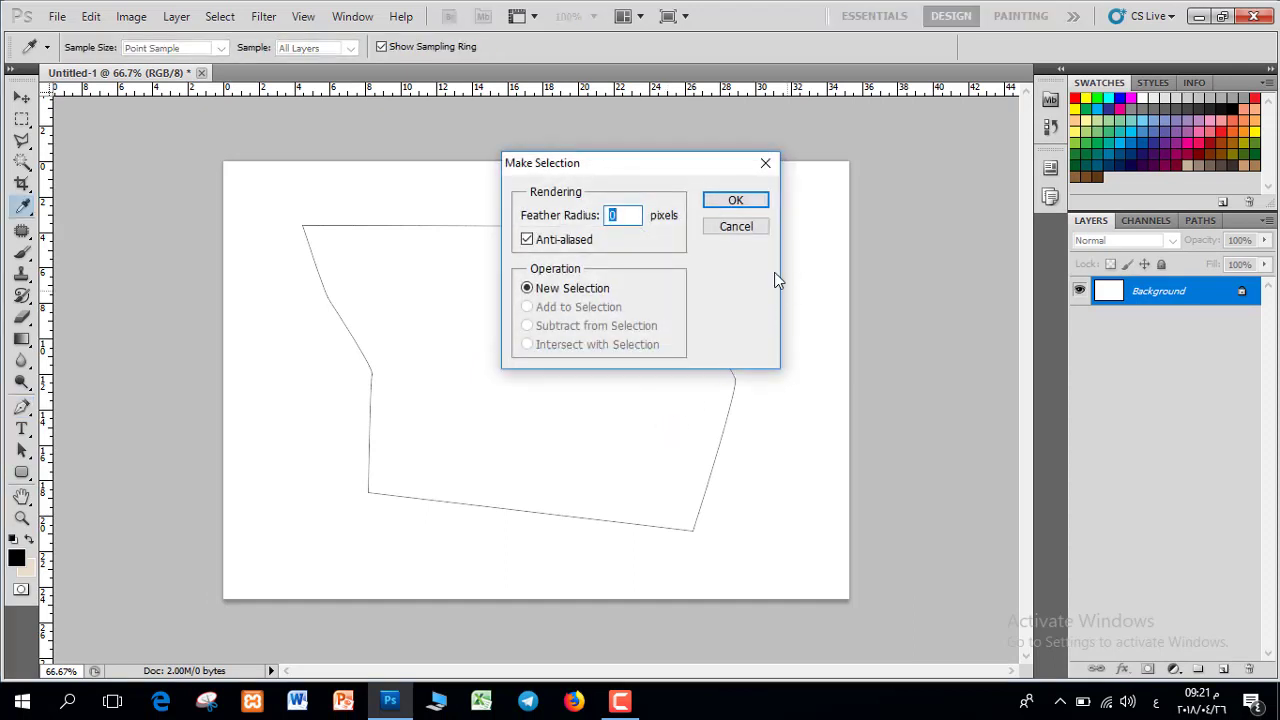
click(735, 201)
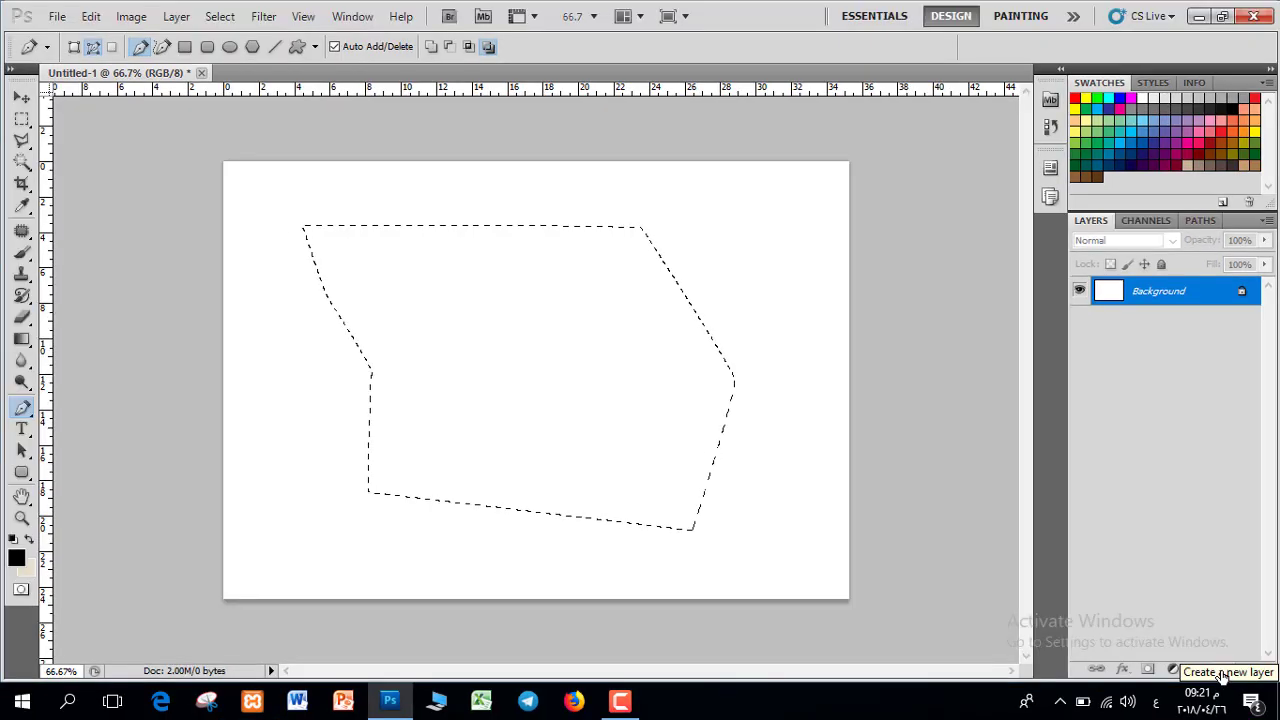
- Add a new layer and paint dark red inside the selection with a hard round brush sized 147 px
click(1168, 636)
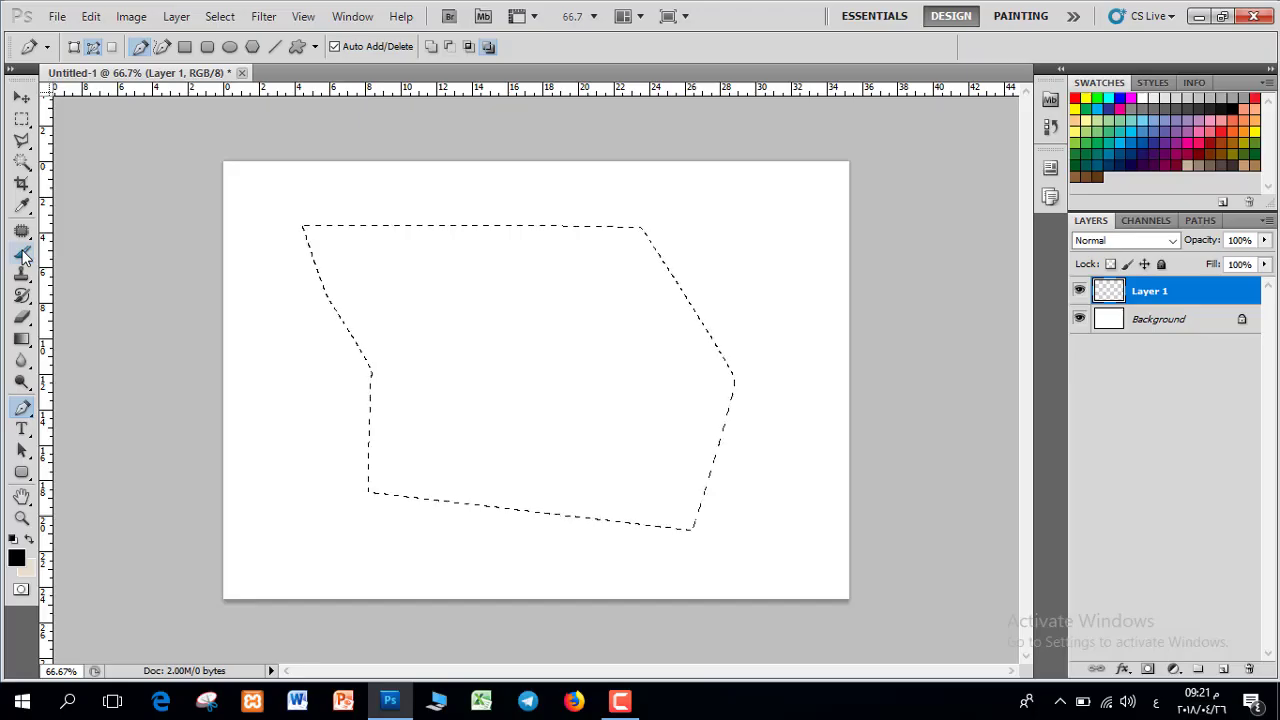
click(22, 253)
click(1220, 138)
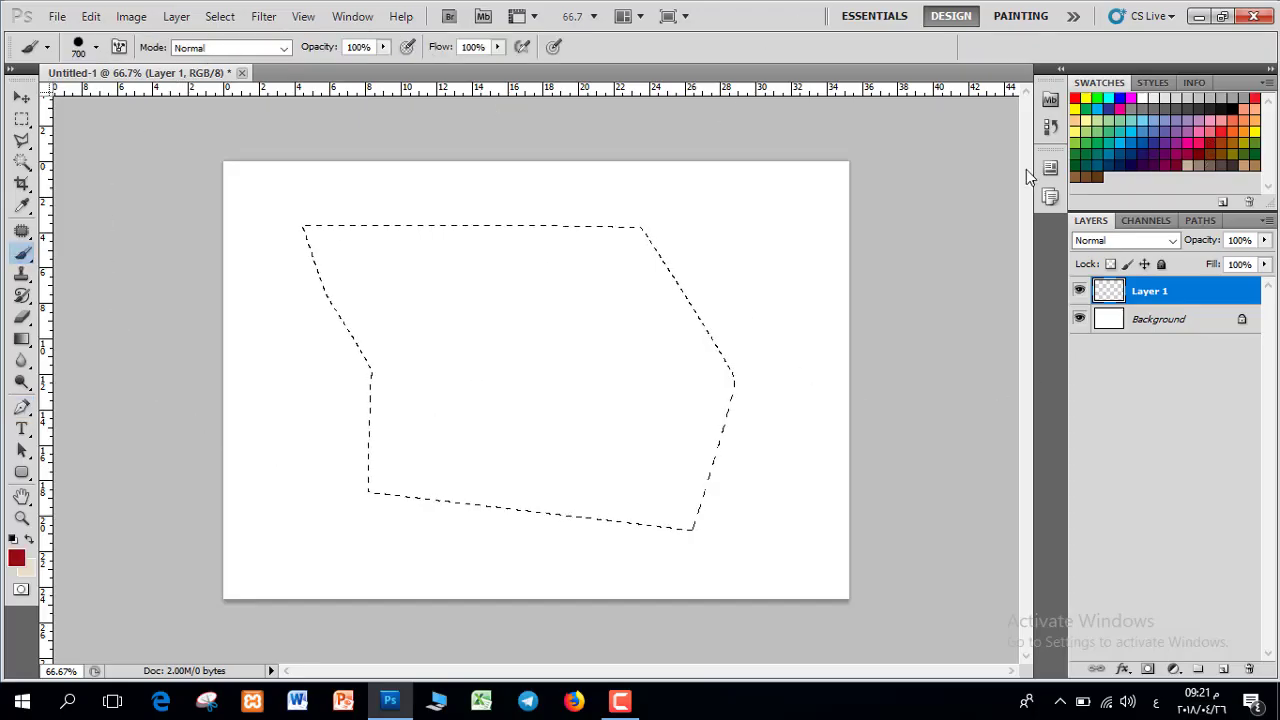
right_click(560, 328)
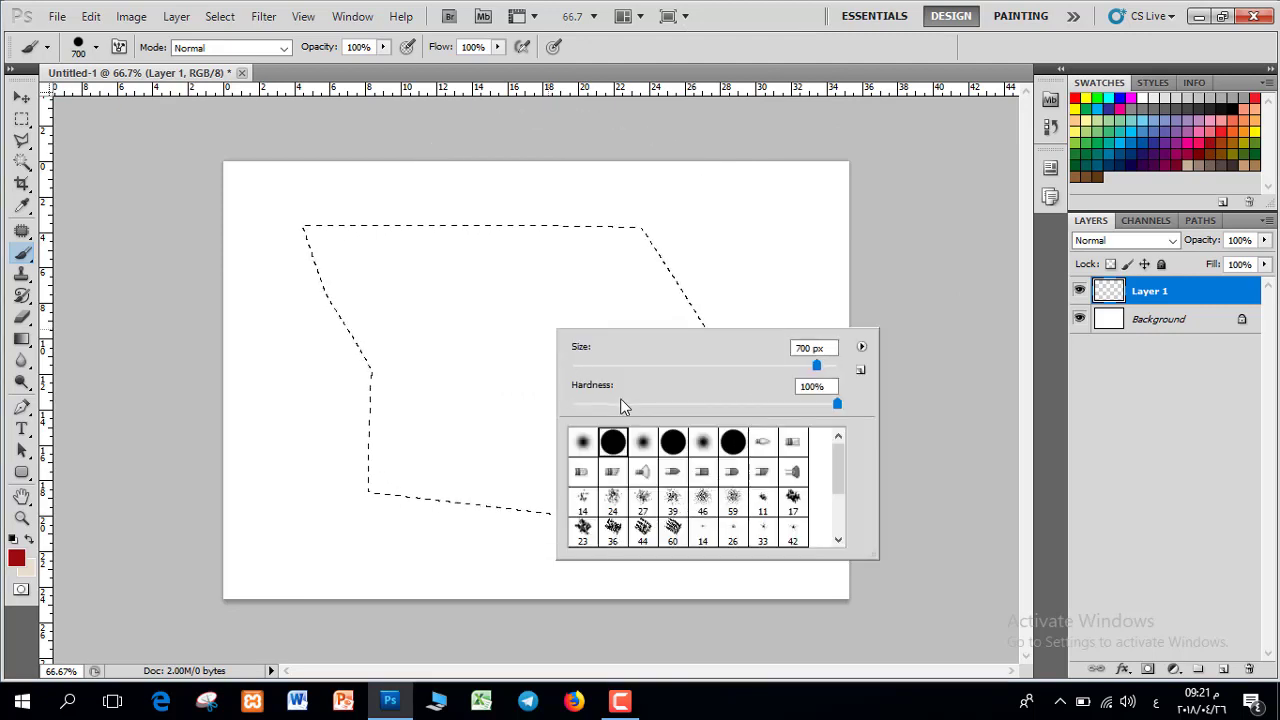
mouse_move(716, 366)
mouse_down()
mouse_move(608, 366)
mouse_move(650, 366)
mouse_up()
click(737, 366)
mouse_move(551, 266)
mouse_down()
mouse_move(348, 233)
mouse_move(331, 303)
mouse_move(386, 412)
mouse_move(500, 496)
mouse_move(619, 493)
mouse_move(686, 334)
mouse_move(539, 368)
mouse_move(494, 319)
mouse_move(561, 408)
mouse_move(685, 384)
mouse_move(352, 392)
mouse_move(645, 425)
mouse_move(658, 483)
mouse_move(739, 462)
mouse_up()
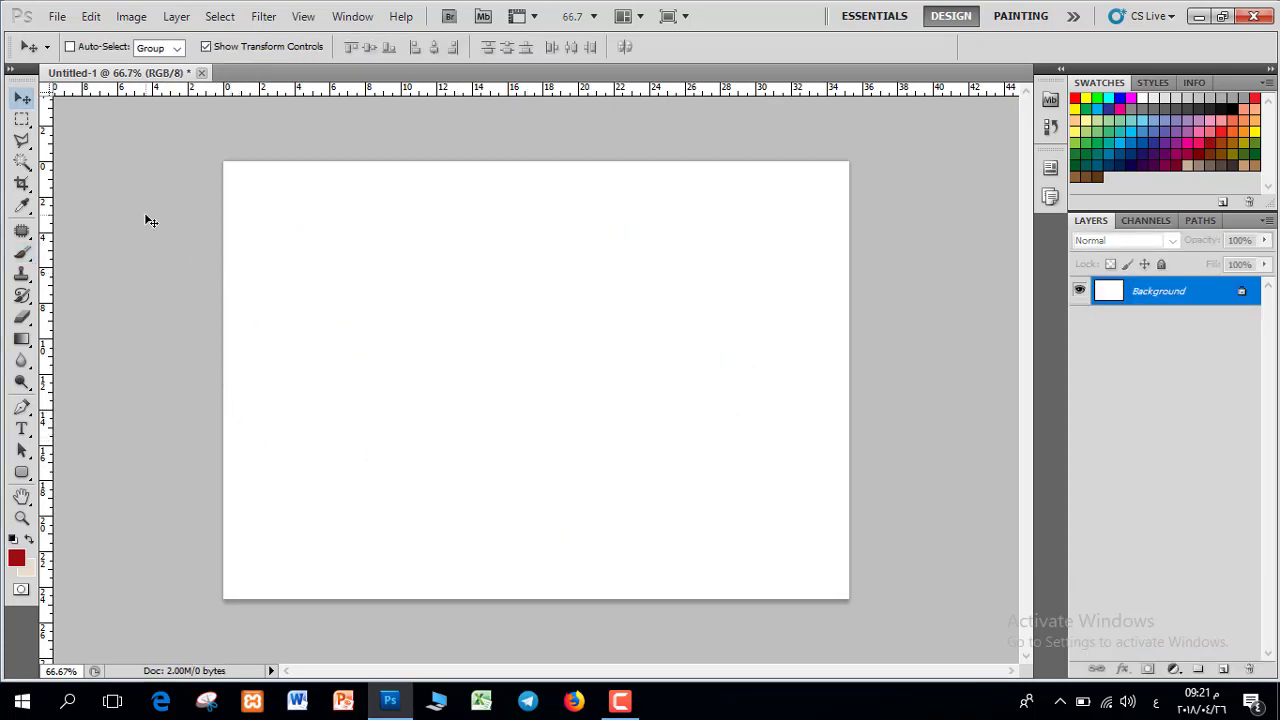
- Draw a small closed five-point path with the Pen tool near the canvas's upper-left corner
click(21, 410)
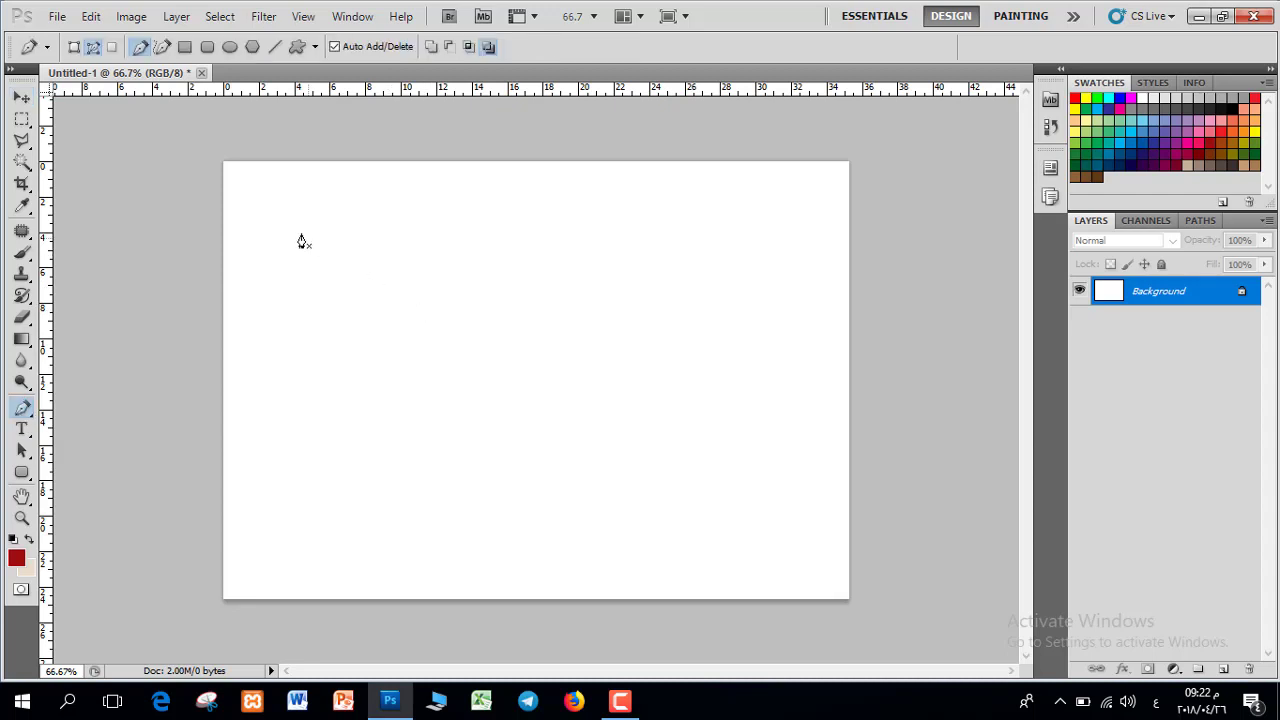
drag(269, 223, 349, 193)
drag(418, 227, 419, 231)
click(358, 286)
click(293, 260)
click(269, 225)
- Draw a large closed curved path below the small shape, extending slightly past the canvas's right edge, and deselect its anchor points
click(544, 292)
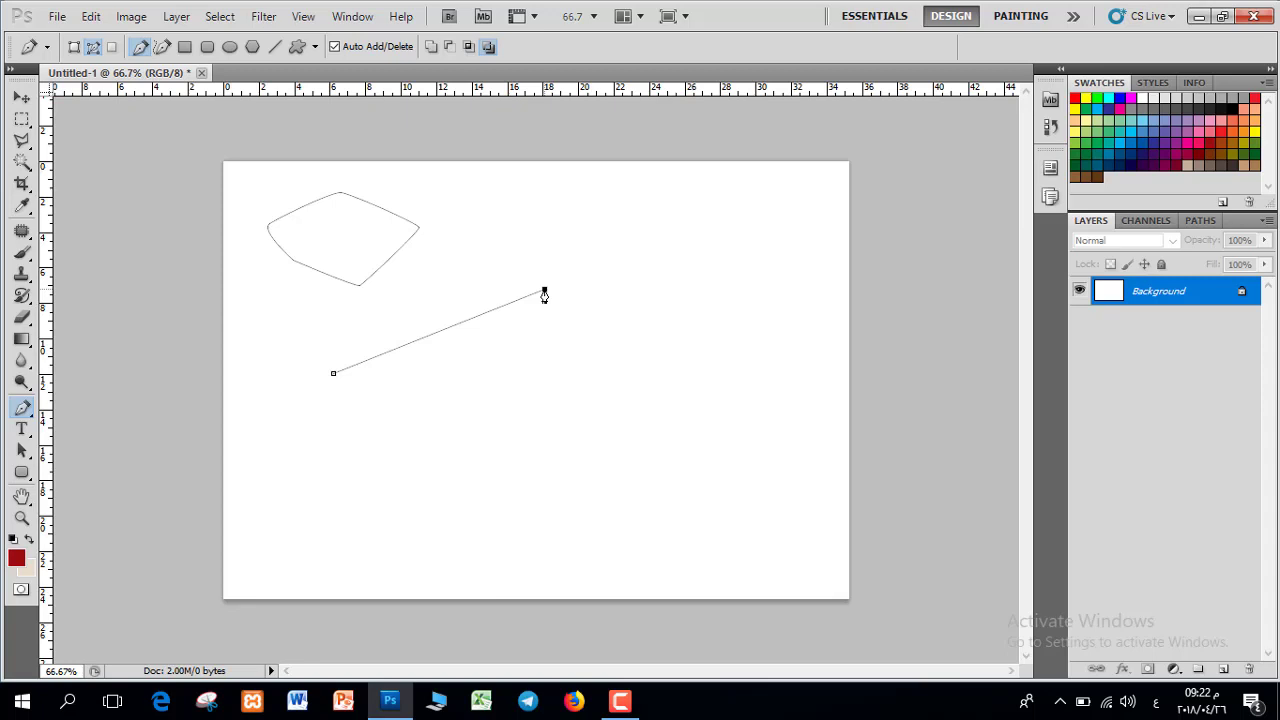
drag(544, 292, 679, 325)
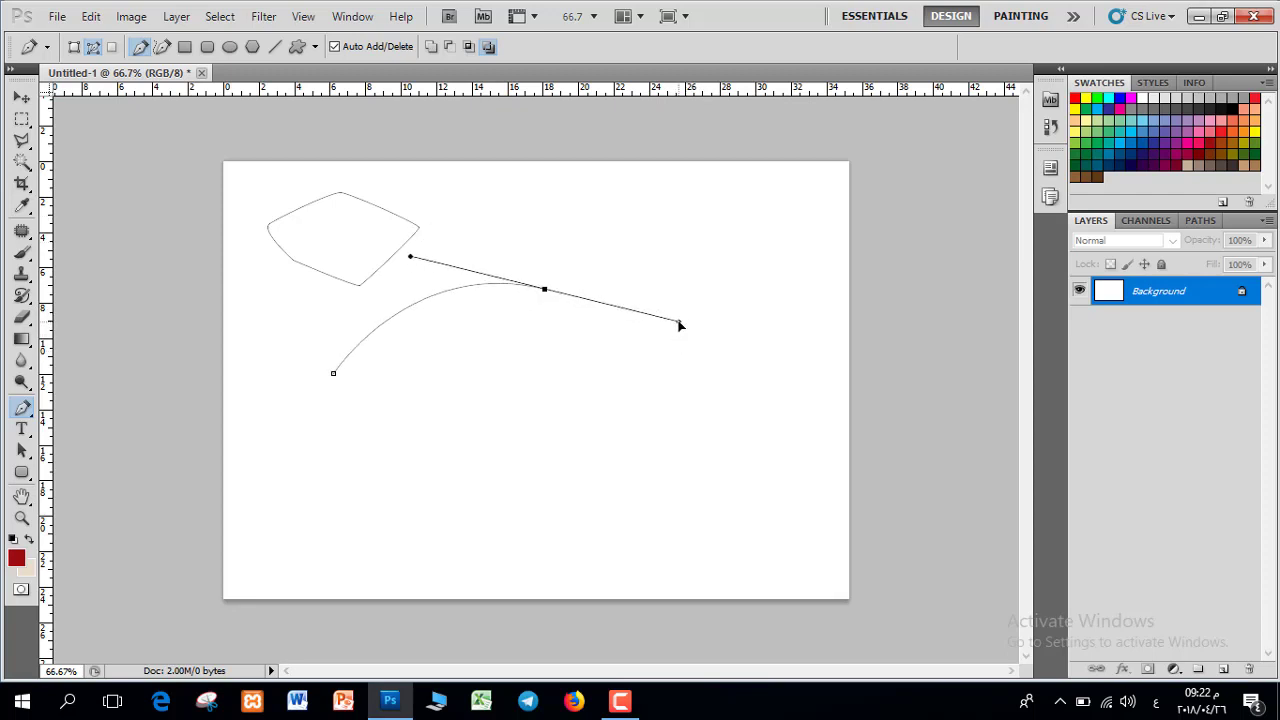
drag(812, 299, 838, 201)
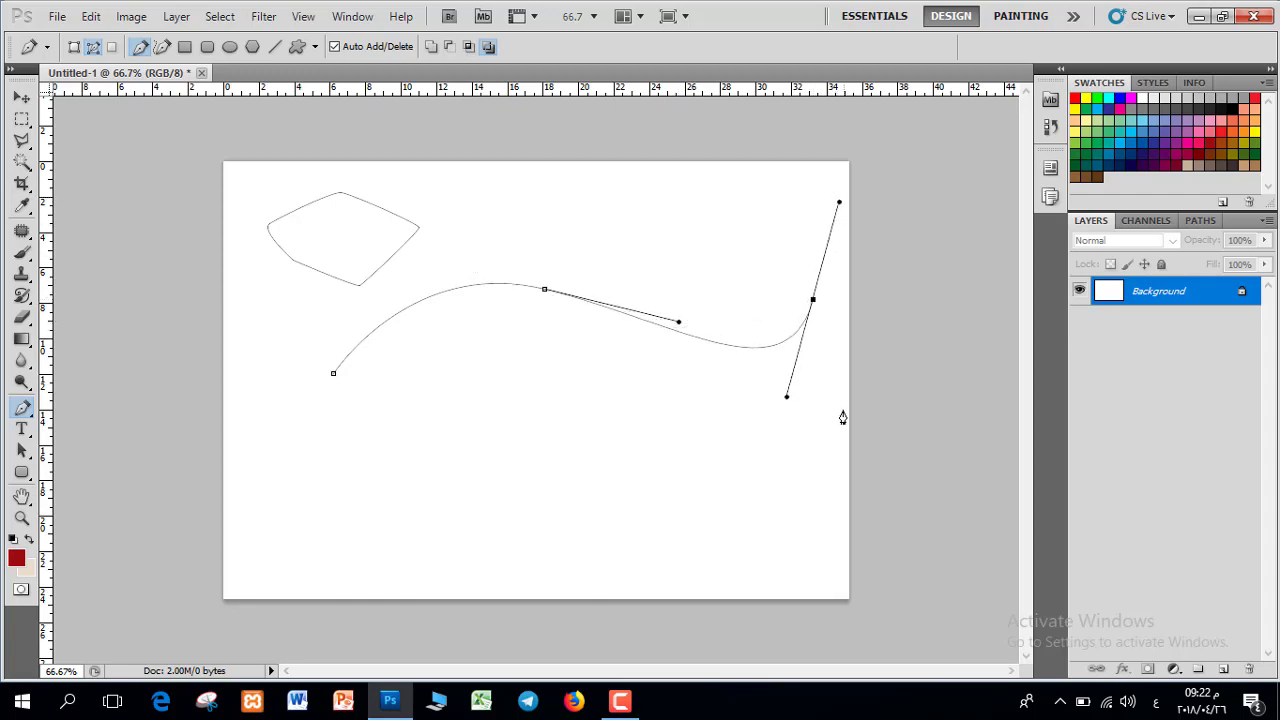
drag(841, 431, 778, 490)
drag(603, 470, 550, 587)
drag(416, 467, 462, 360)
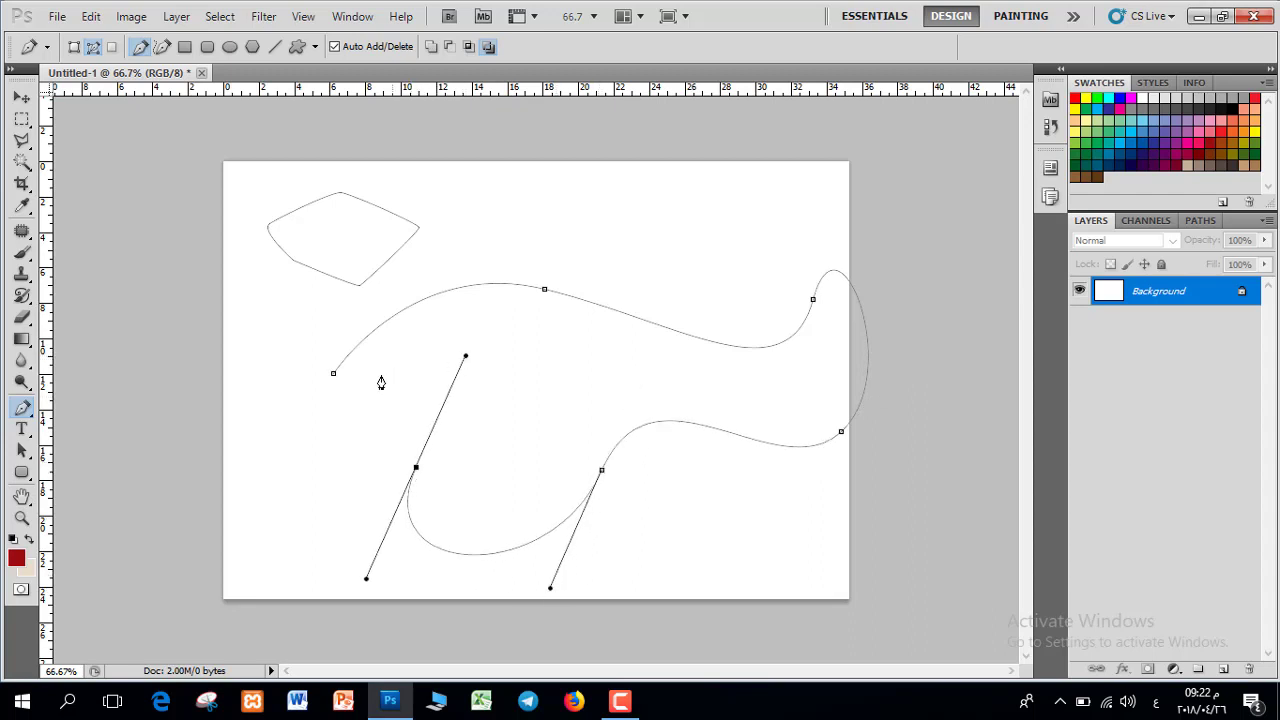
drag(373, 377, 295, 322)
drag(333, 374, 371, 344)
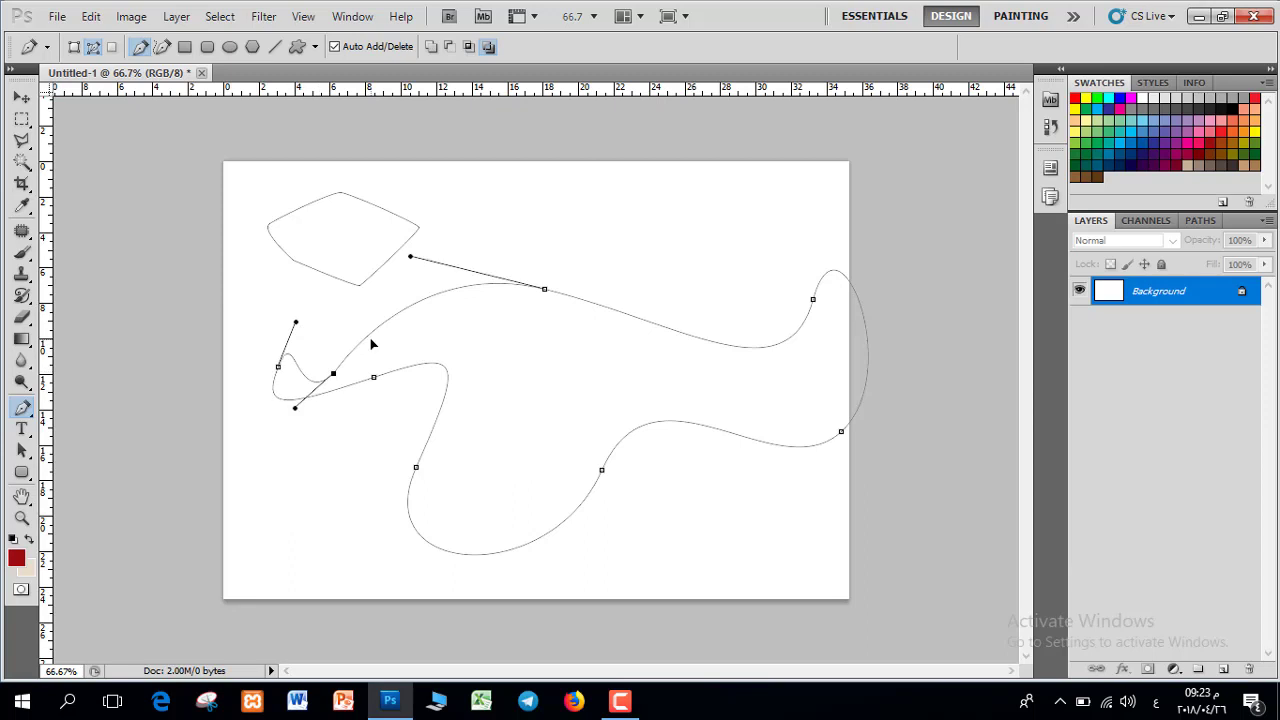
ctrl+click(363, 362)
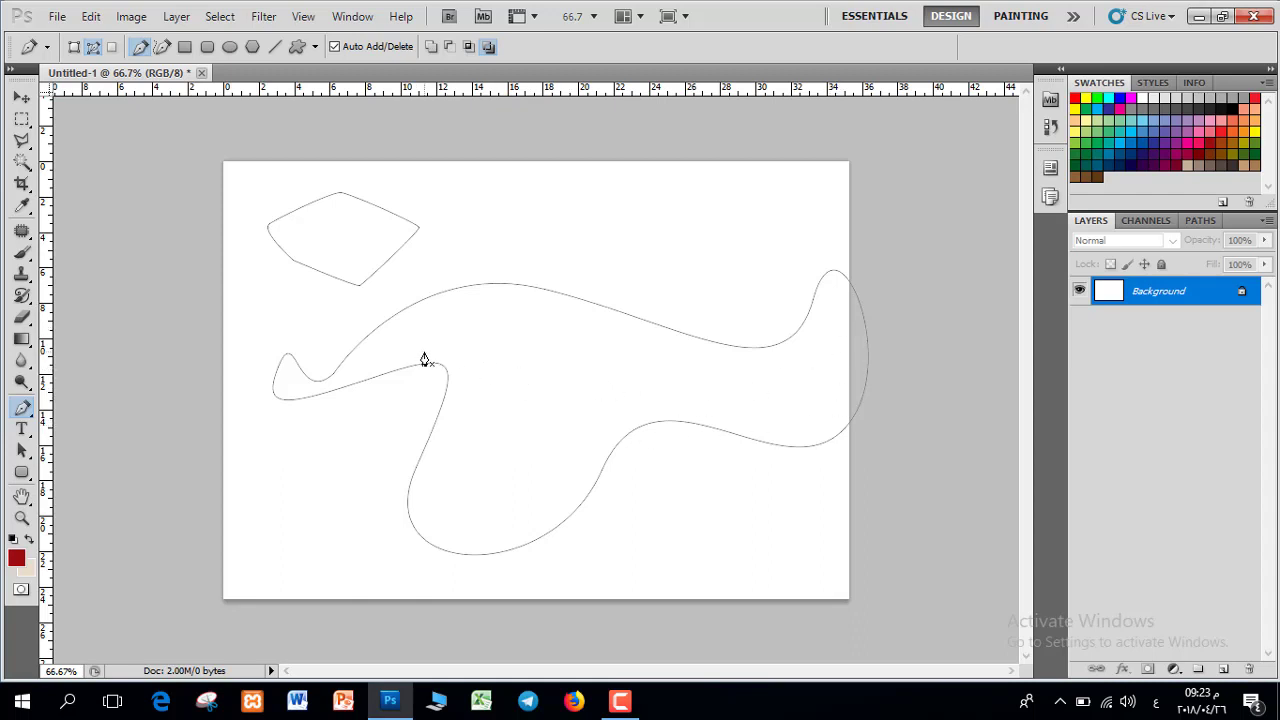
- Convert both closed paths into a new anti-aliased selection with a feather radius of 0 pixels
right_click(505, 369)
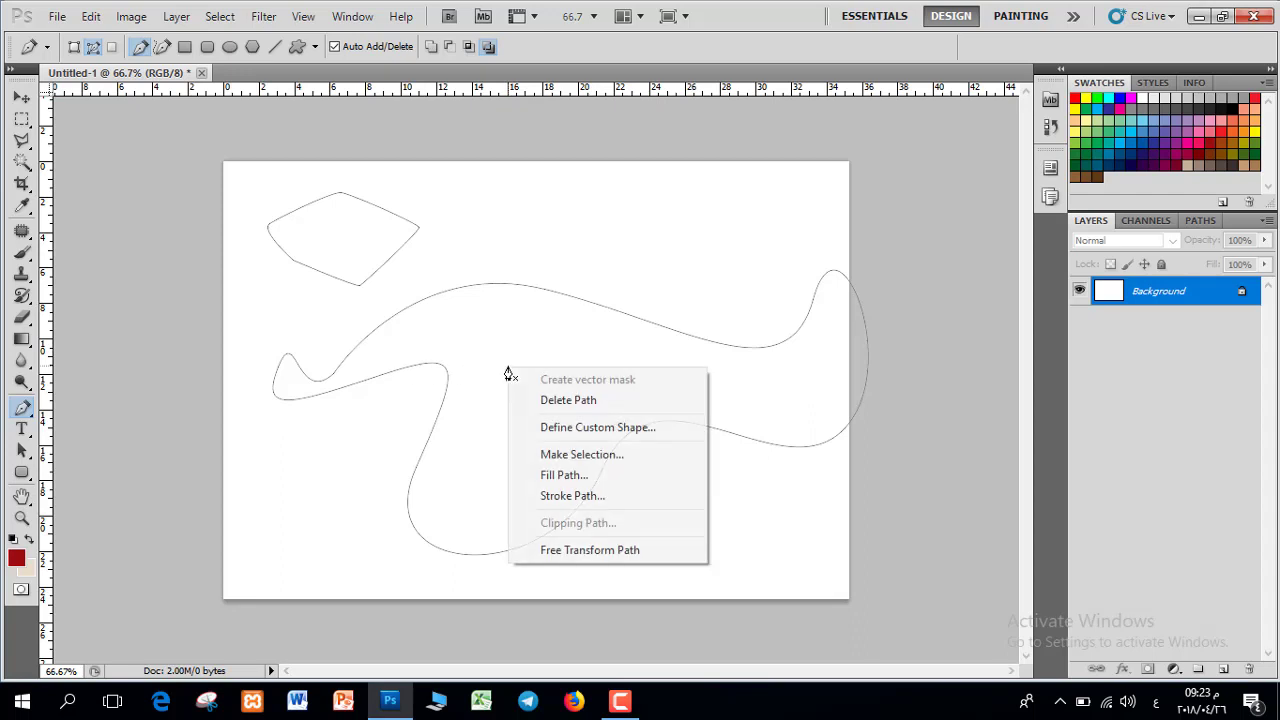
click(586, 456)
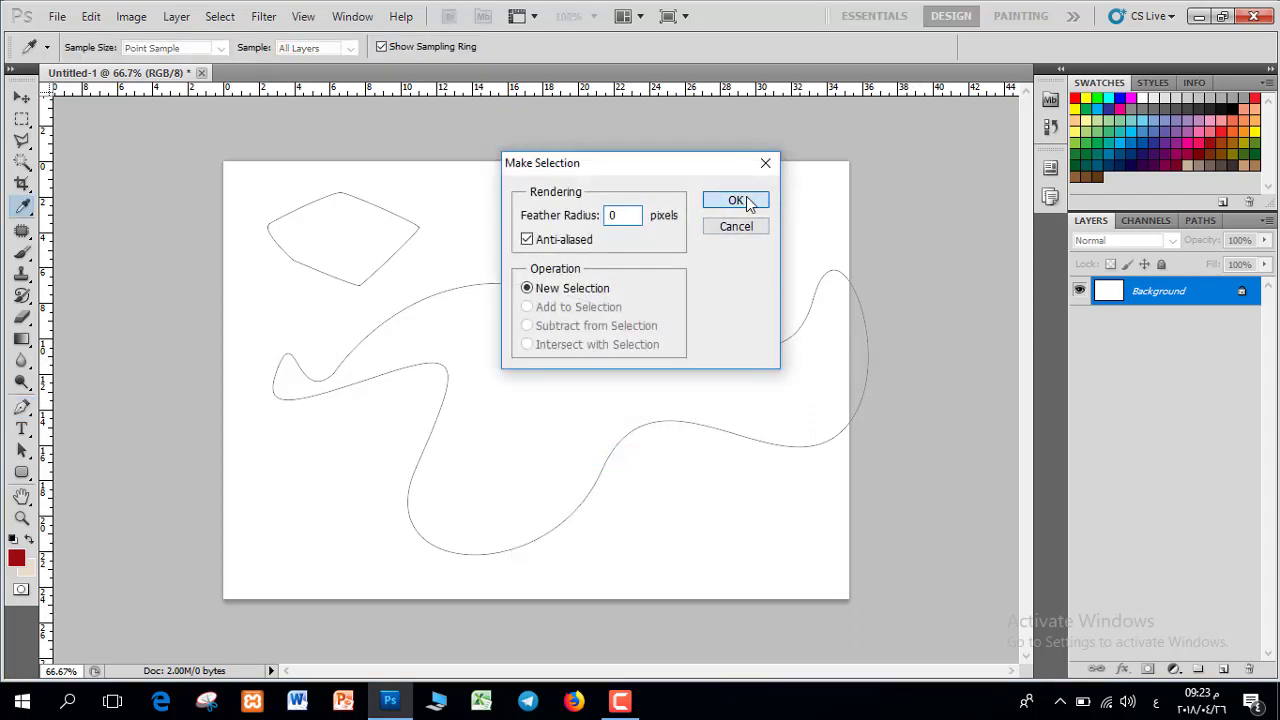
click(736, 201)
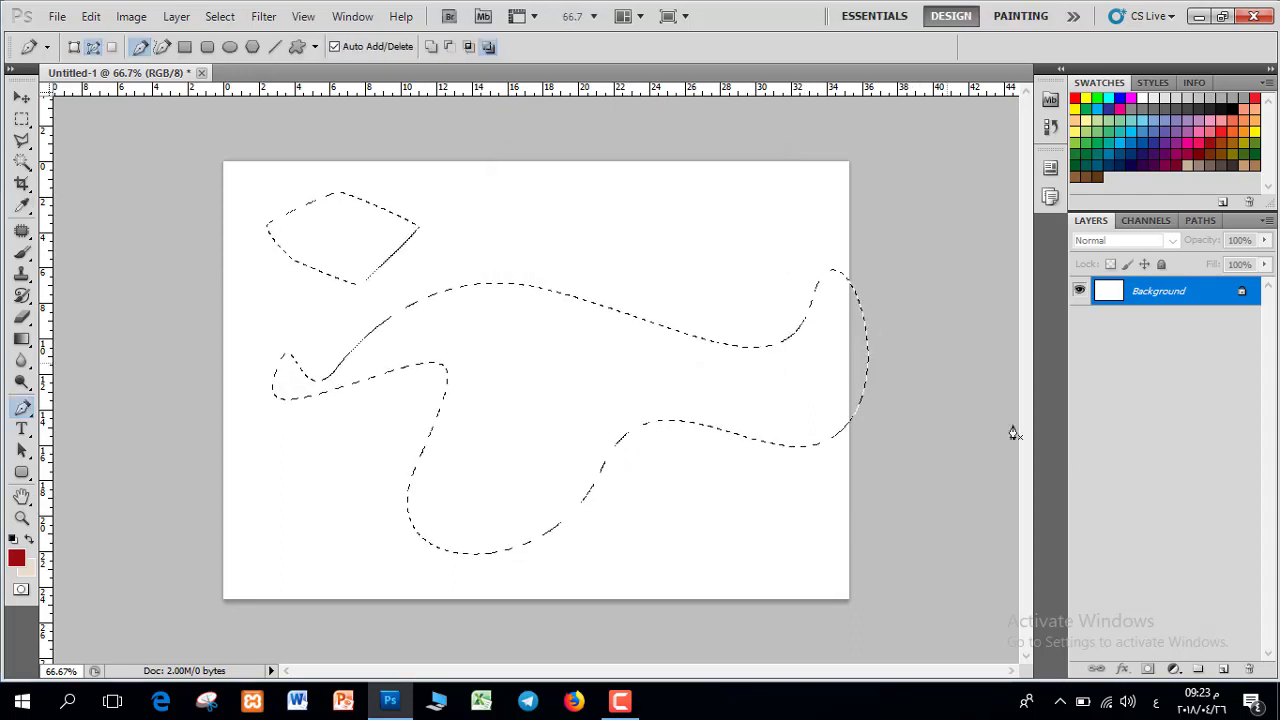
- Add a new layer and fill both selected shapes with dark red using the 147 px brush
click(1220, 668)
click(23, 255)
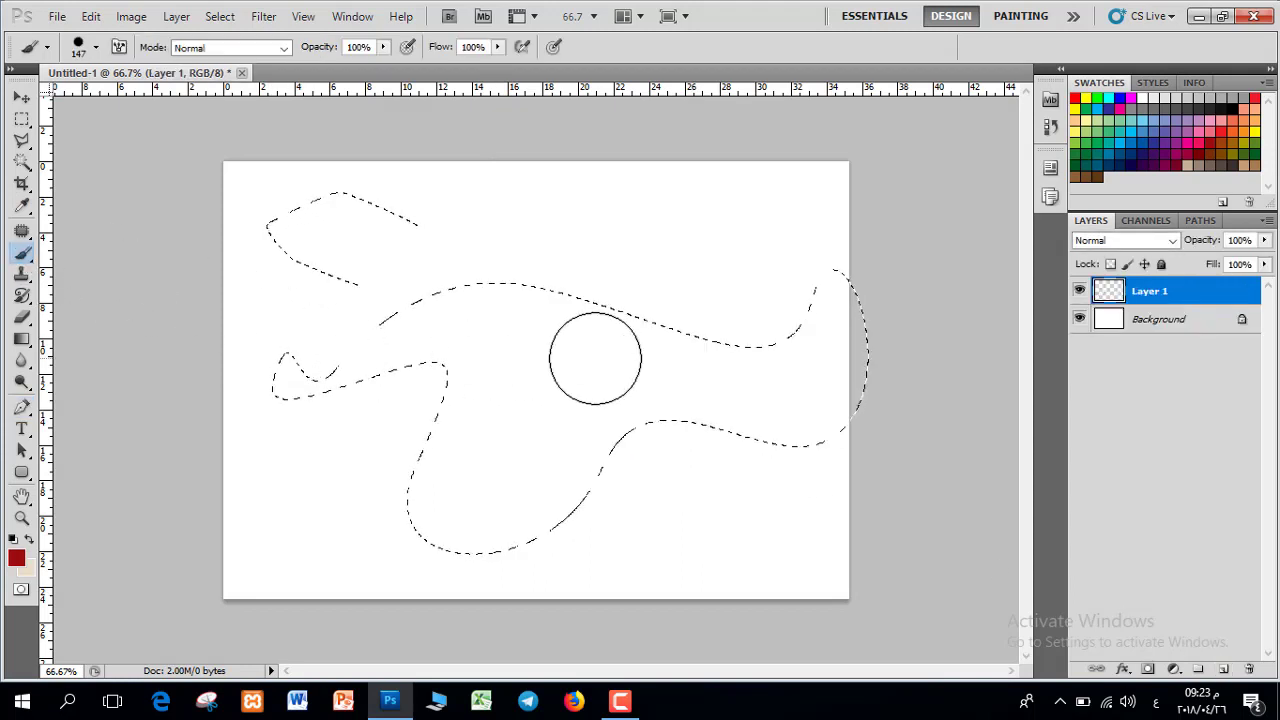
mouse_move(682, 330)
mouse_down()
mouse_move(356, 303)
mouse_move(155, 341)
mouse_move(376, 329)
mouse_move(241, 374)
mouse_move(443, 378)
mouse_move(374, 248)
mouse_up()
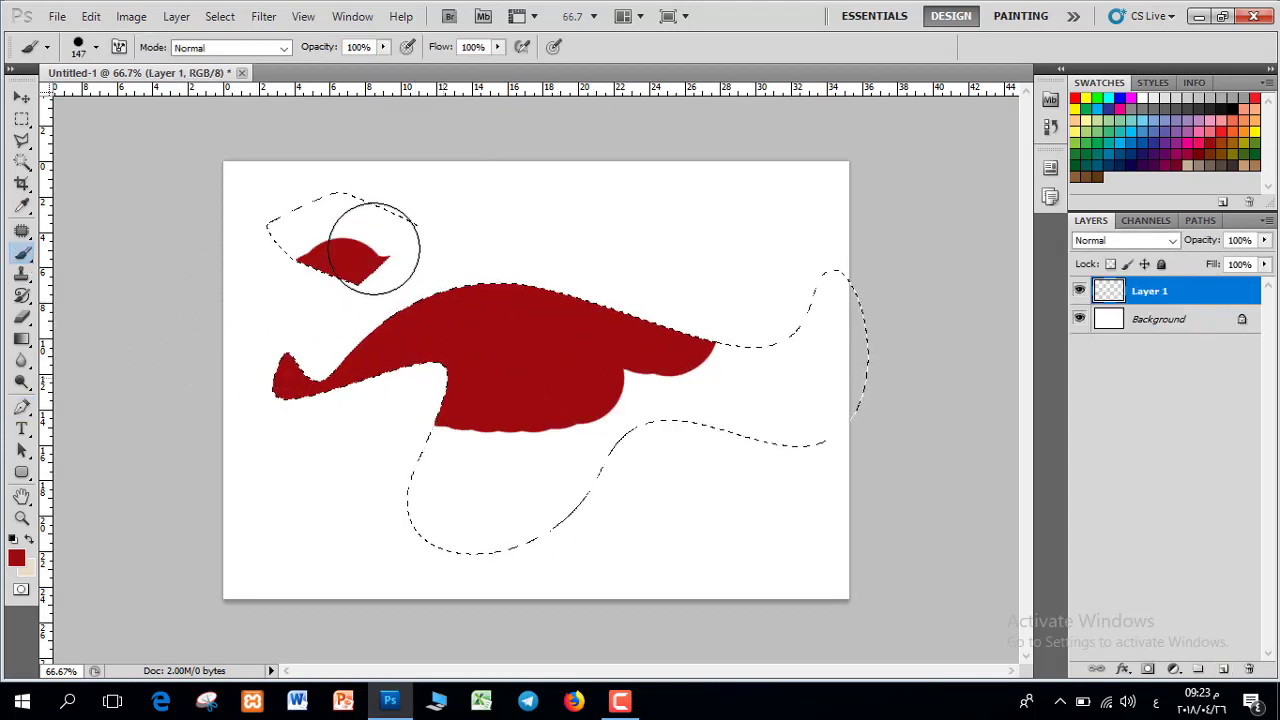
mouse_move(722, 417)
mouse_down()
mouse_move(545, 384)
mouse_move(482, 476)
mouse_move(550, 502)
mouse_move(450, 358)
mouse_move(470, 497)
mouse_move(286, 357)
mouse_up()
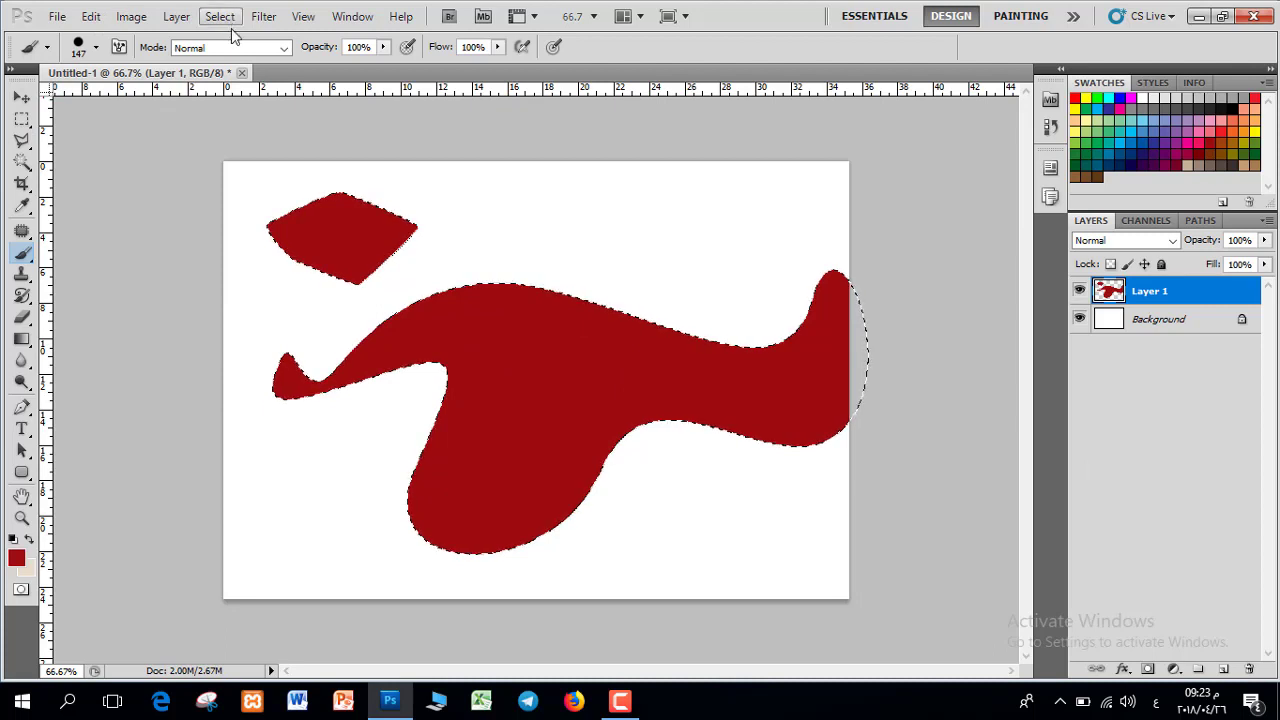
- Clear the selection and delete Layer 1 with the painted red shapes
click(220, 16)
click(238, 54)
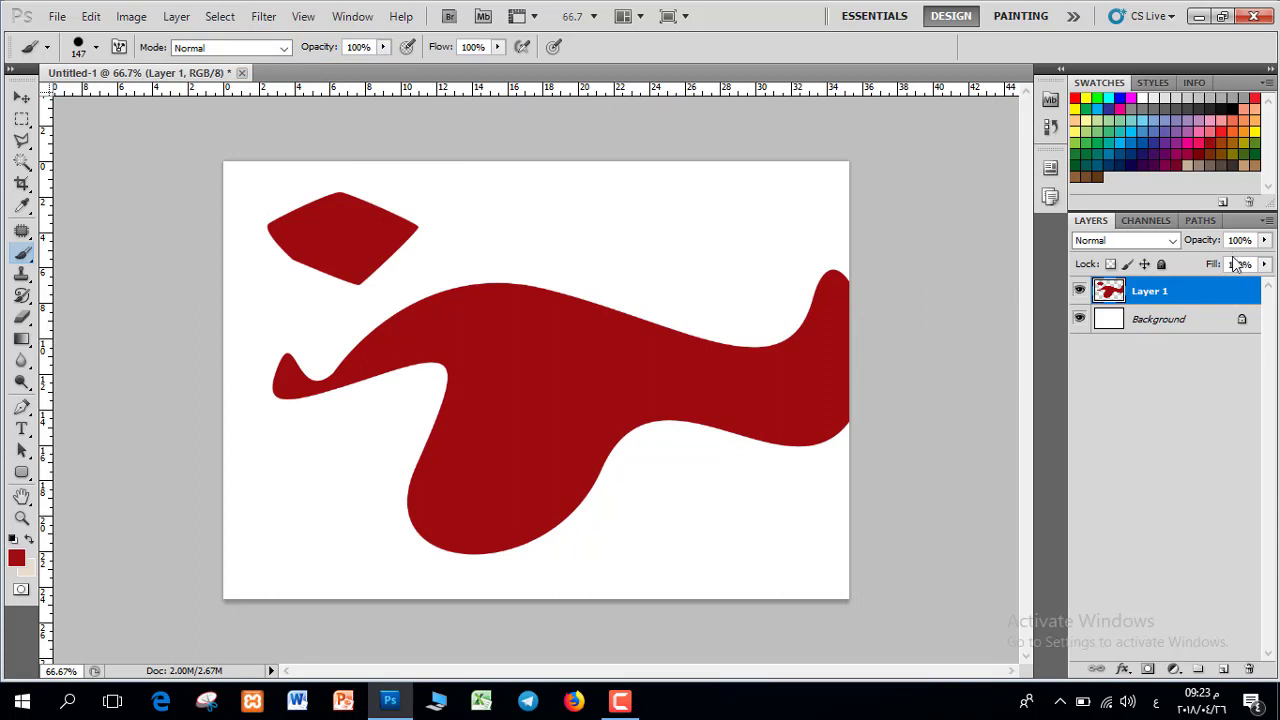
drag(1214, 289, 1248, 668)
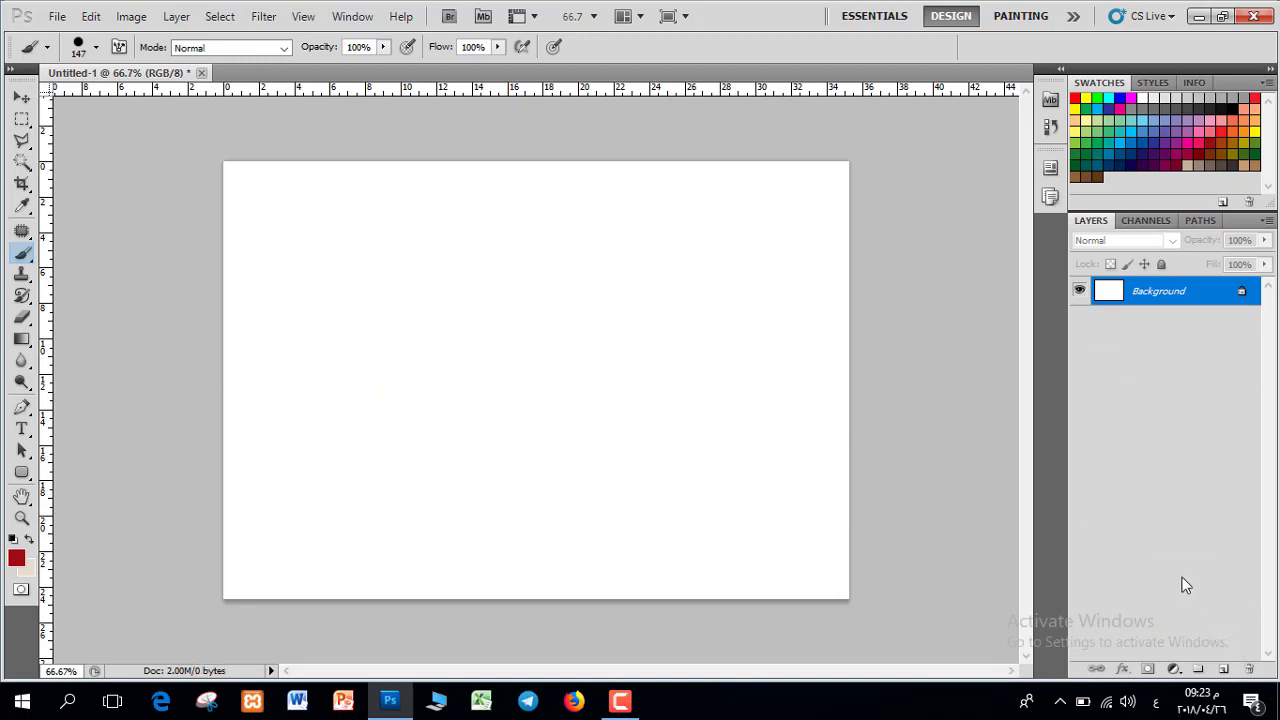
- Try a curved two-anchor path with the Pen tool in the canvas's upper left and delete it
click(22, 409)
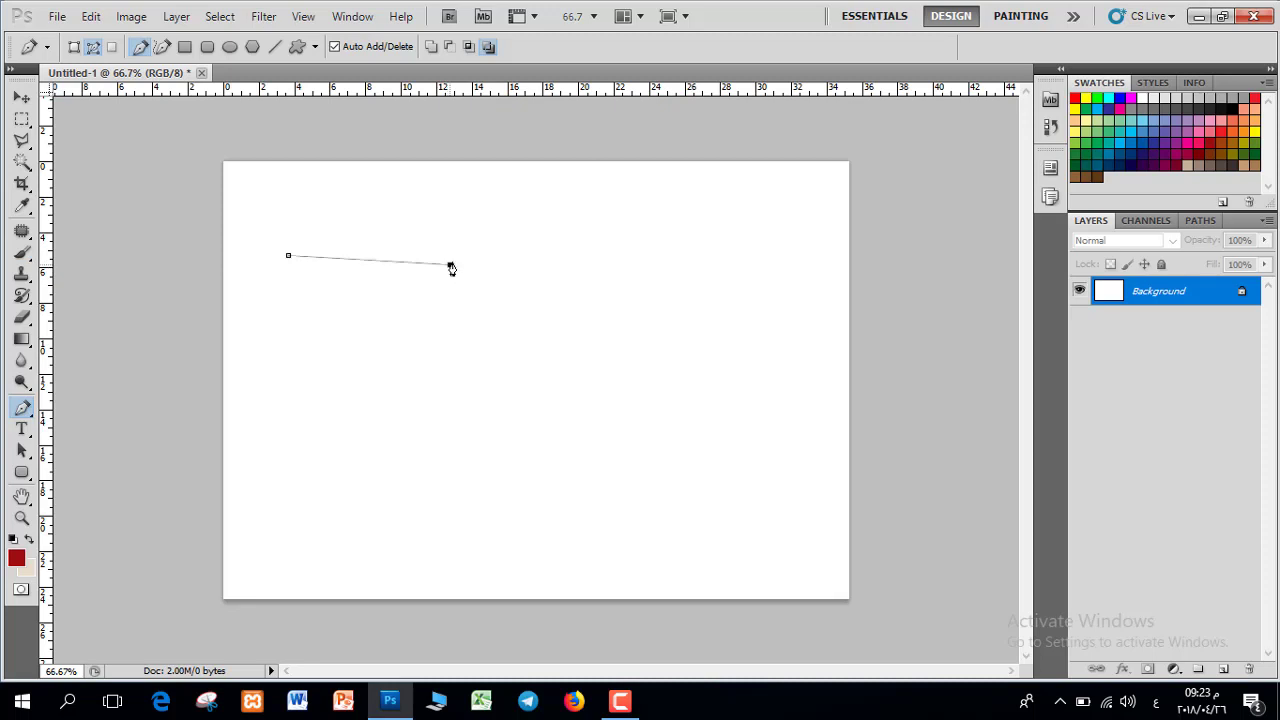
drag(450, 264, 554, 216)
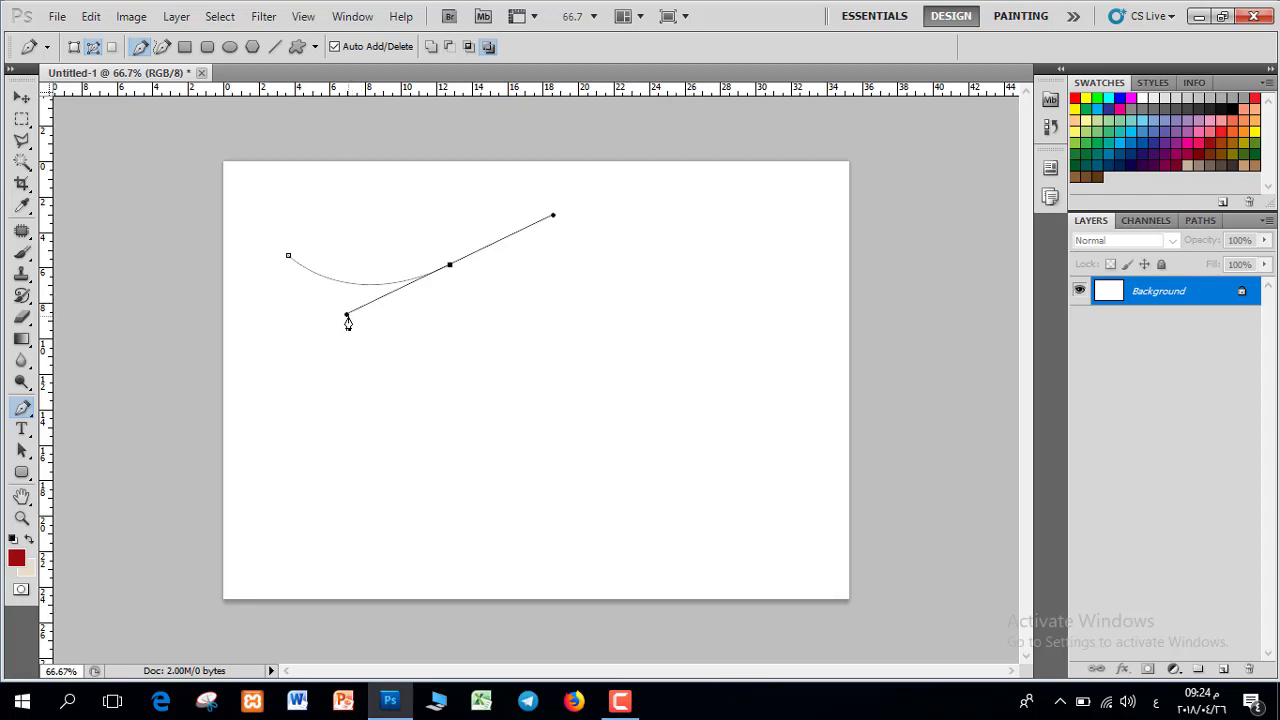
drag(346, 318, 351, 362)
key(ctrl)
key(ctrl+z)
key(BackSpace)
key(BackSpace)
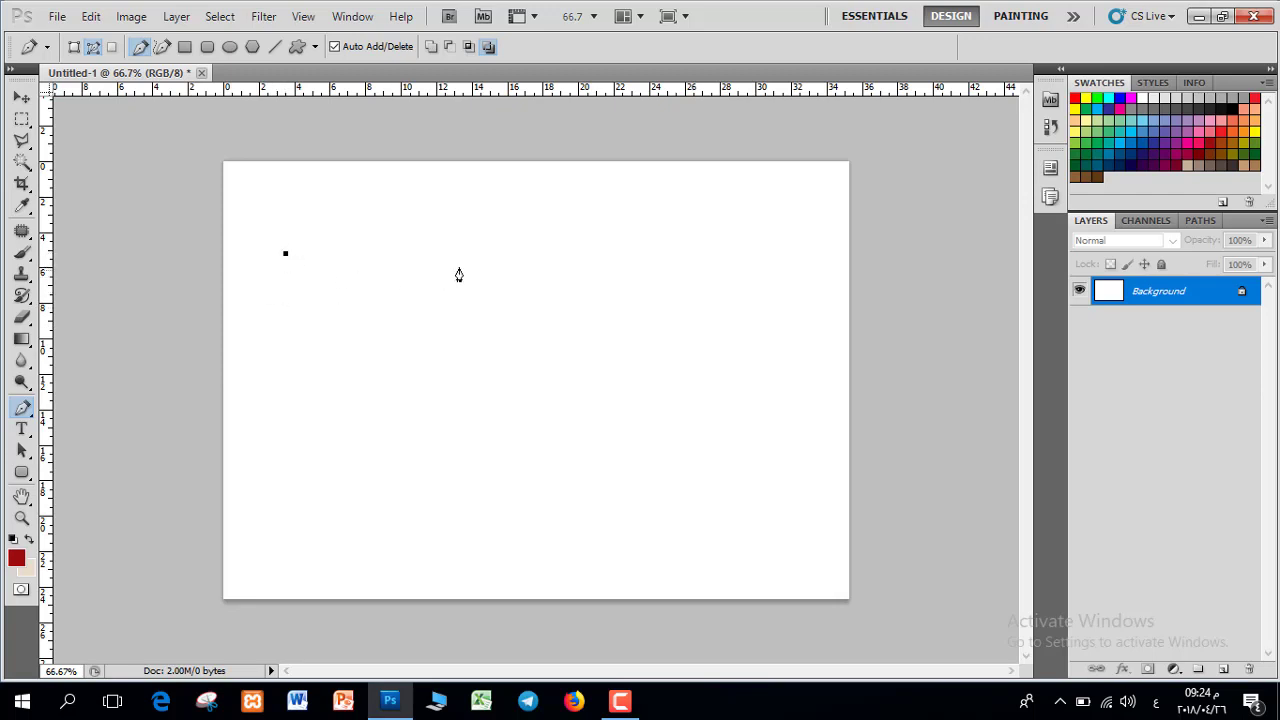
- Draw a curved segment from the remaining upper-left anchor and adjust the second anchor's direction handles so the segment arches upward
drag(480, 258, 563, 196)
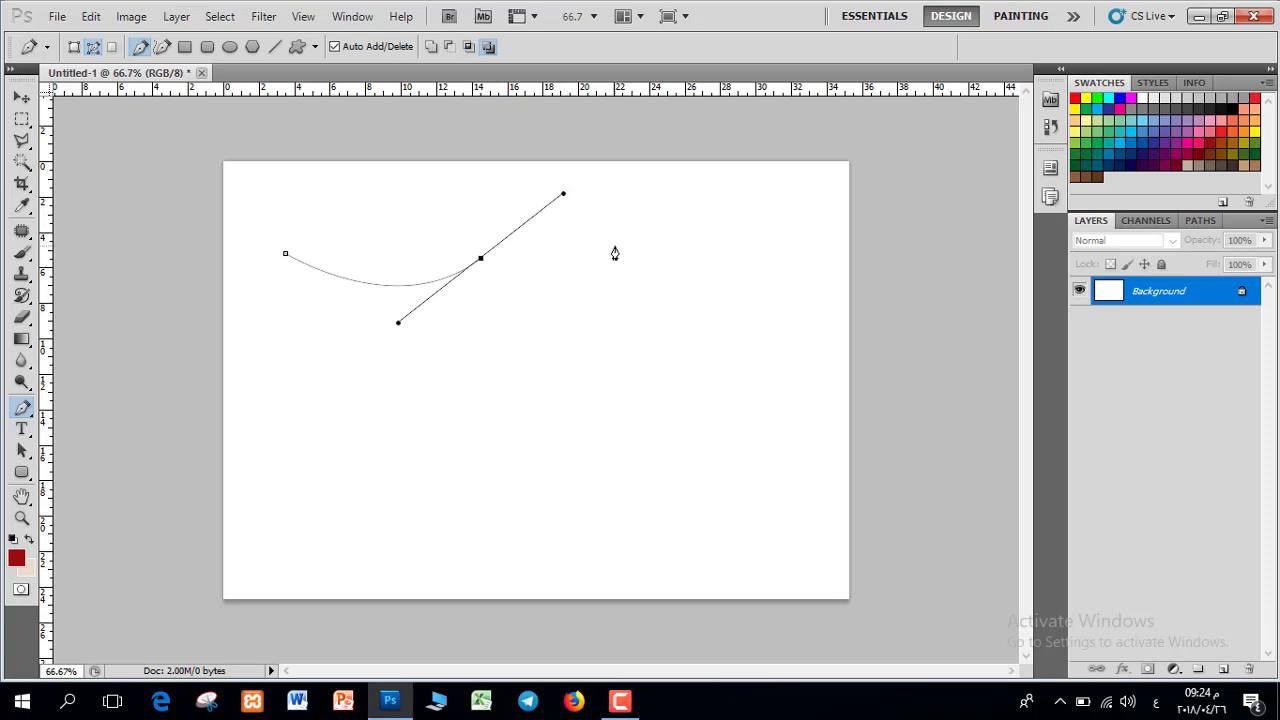
key(ctrl)
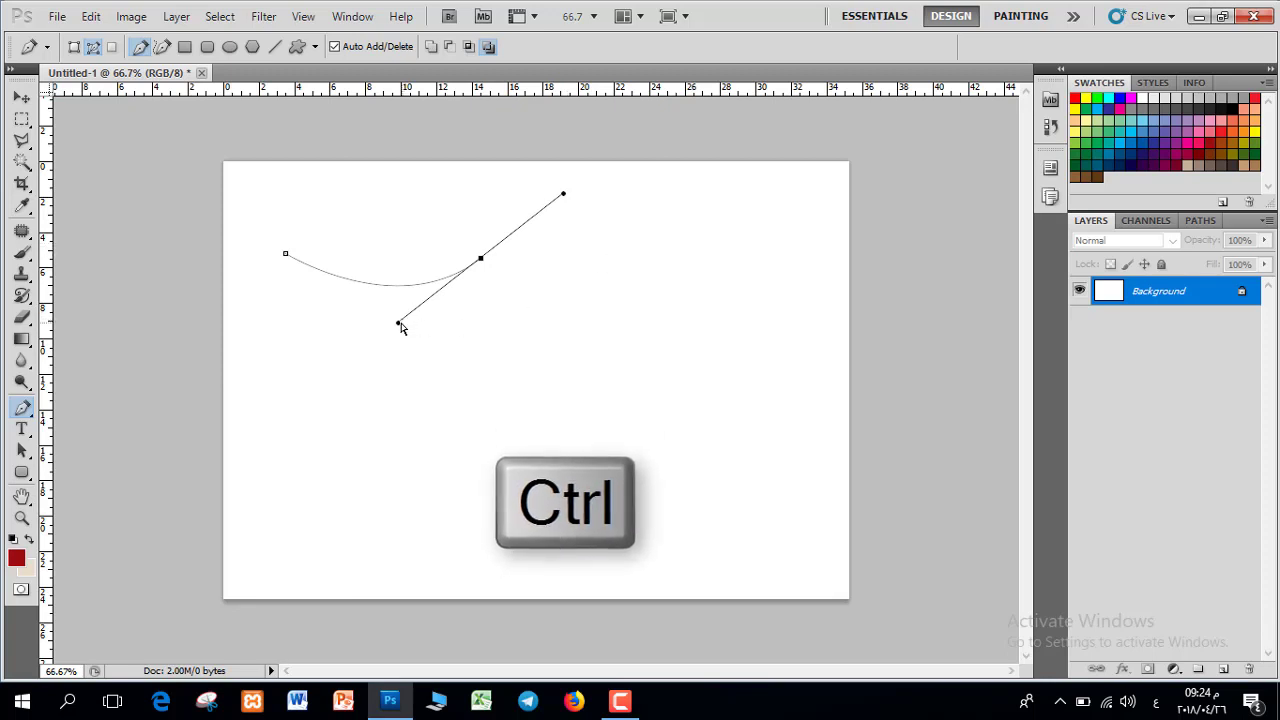
drag(400, 325, 382, 183)
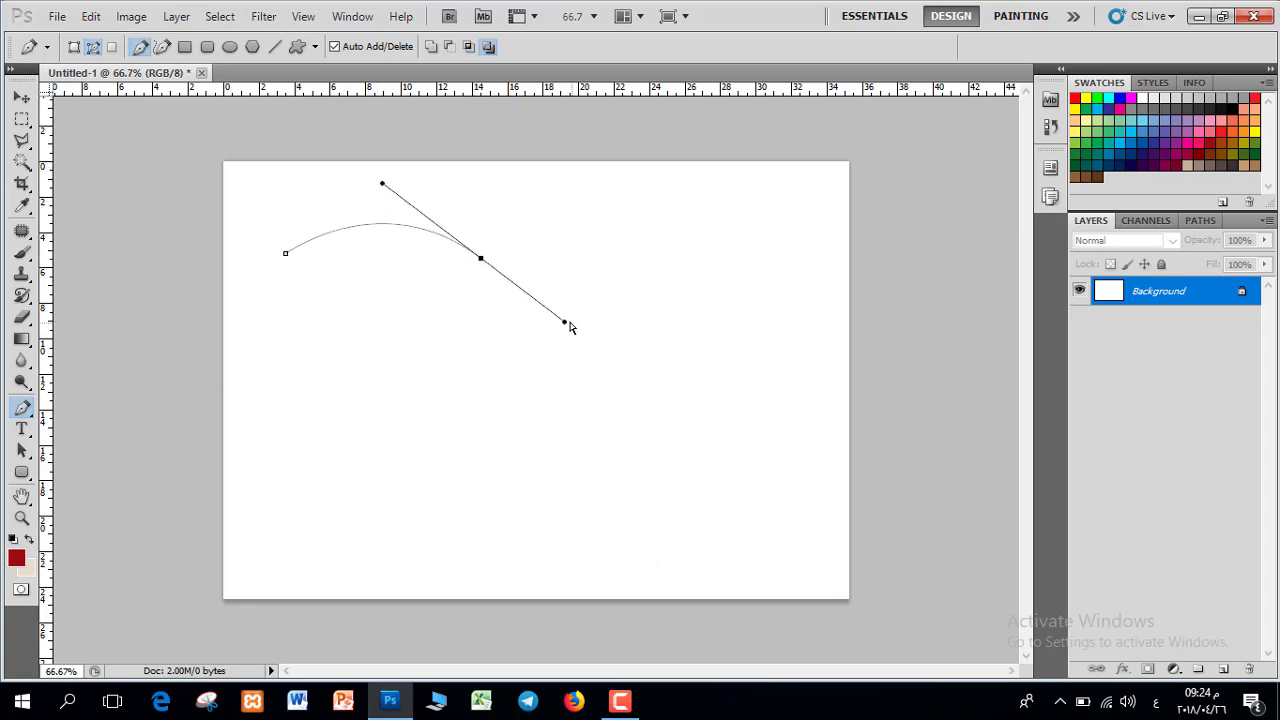
drag(564, 323, 489, 263)
ctrl+click(478, 258)
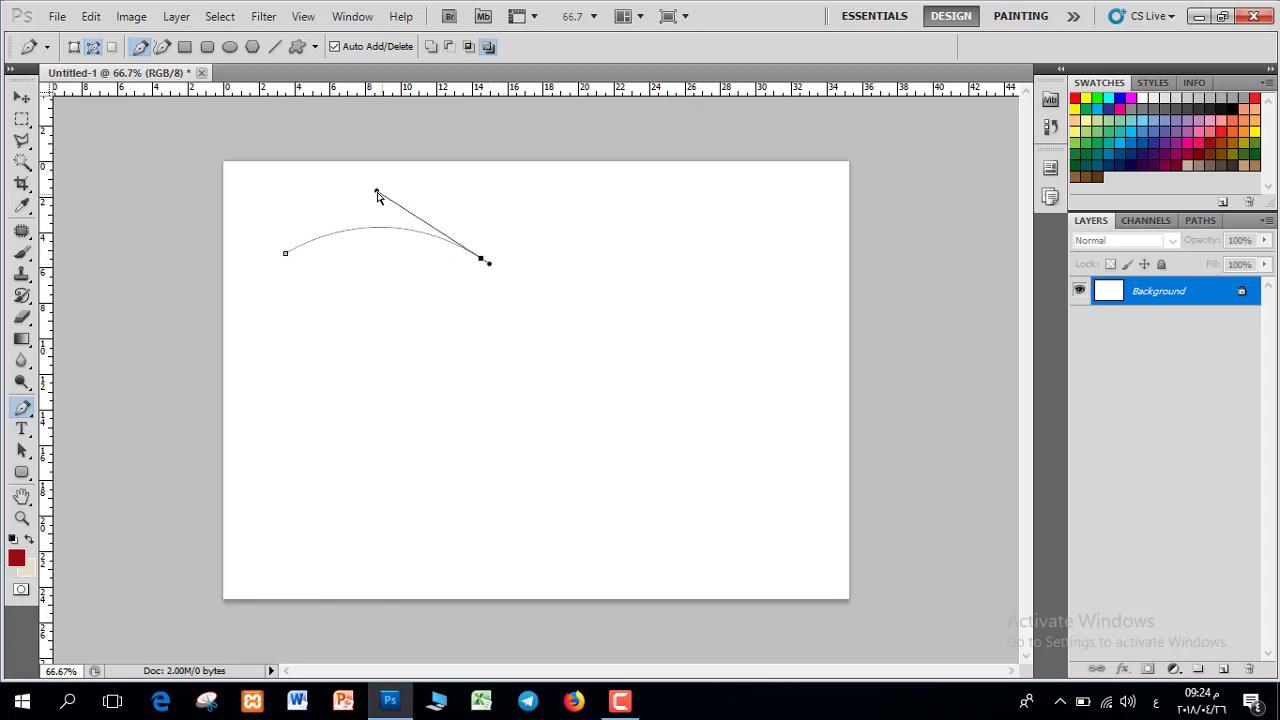
drag(377, 193, 336, 189)
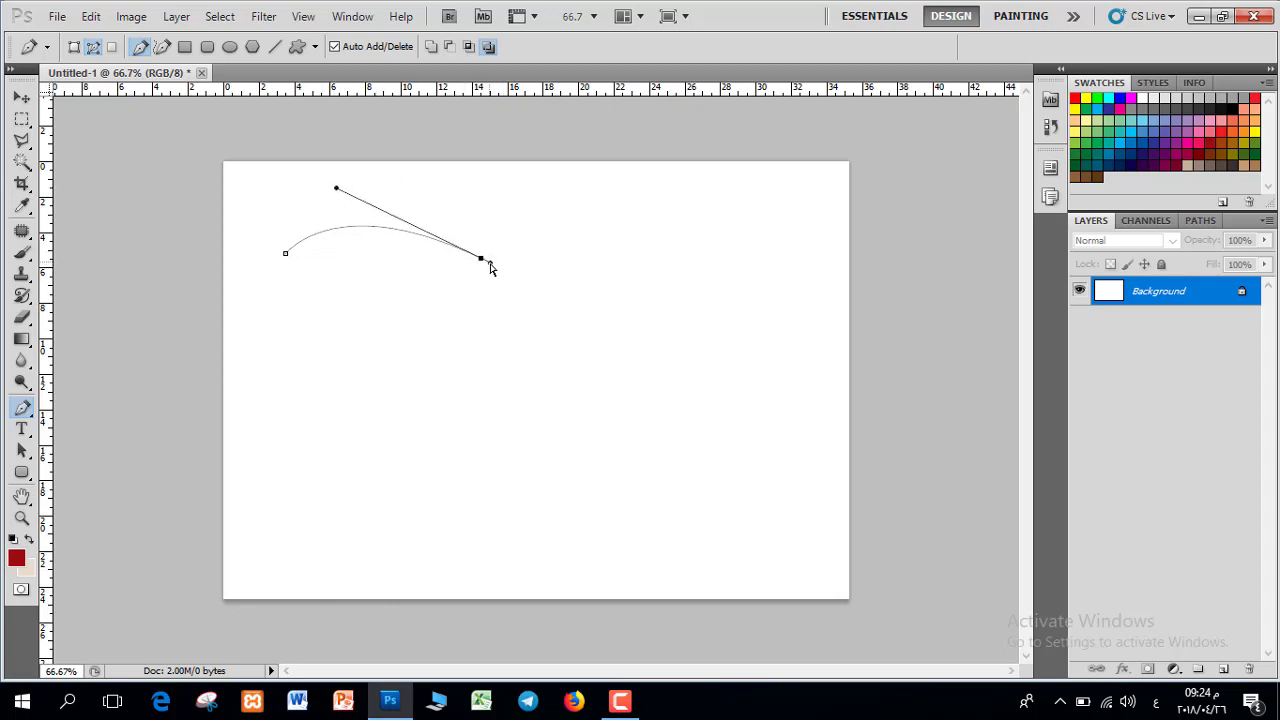
drag(490, 268, 551, 300)
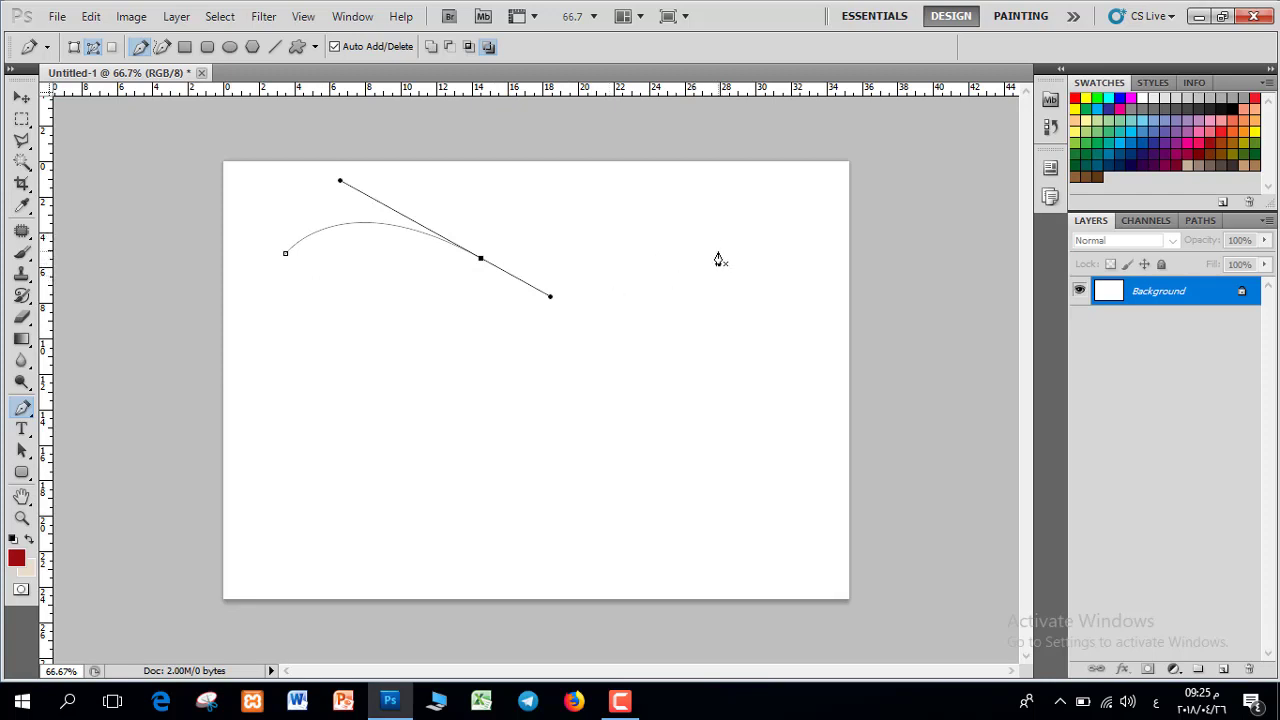
- Continue the arched segment with smooth curves around the canvas and close it at the starting anchor as a wavy blob shape
drag(720, 251, 758, 206)
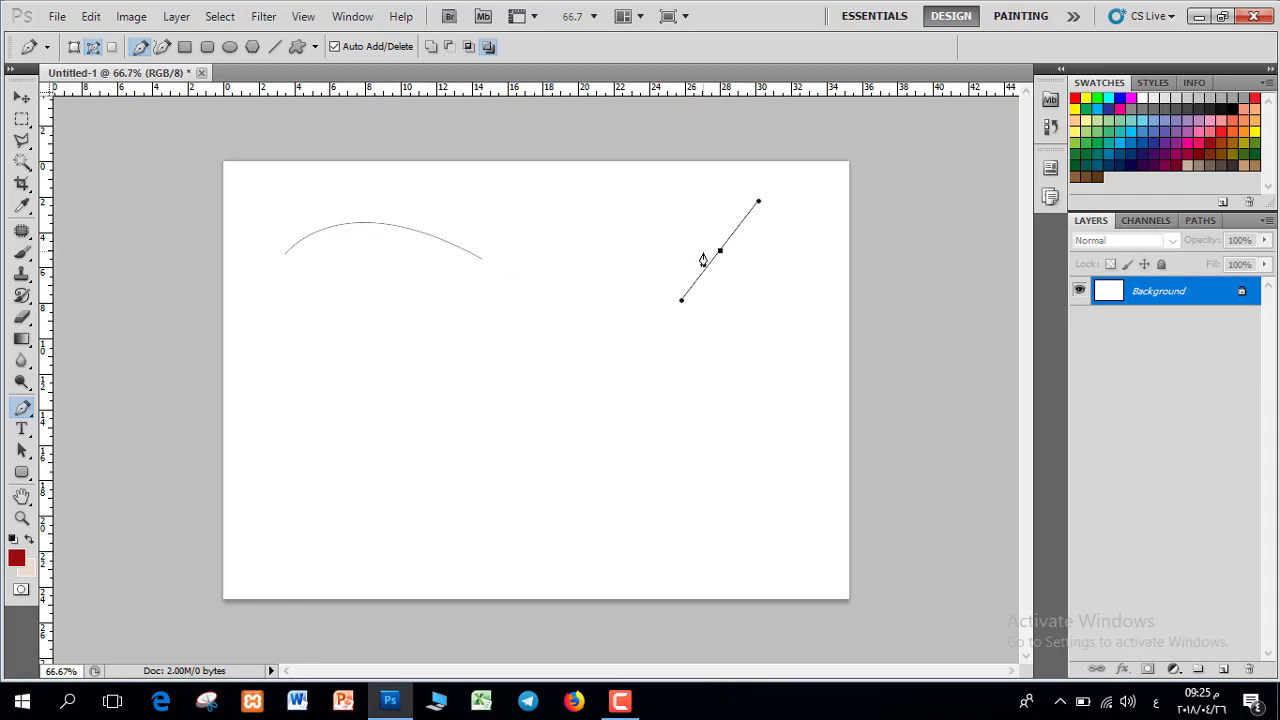
key(ctrl+z)
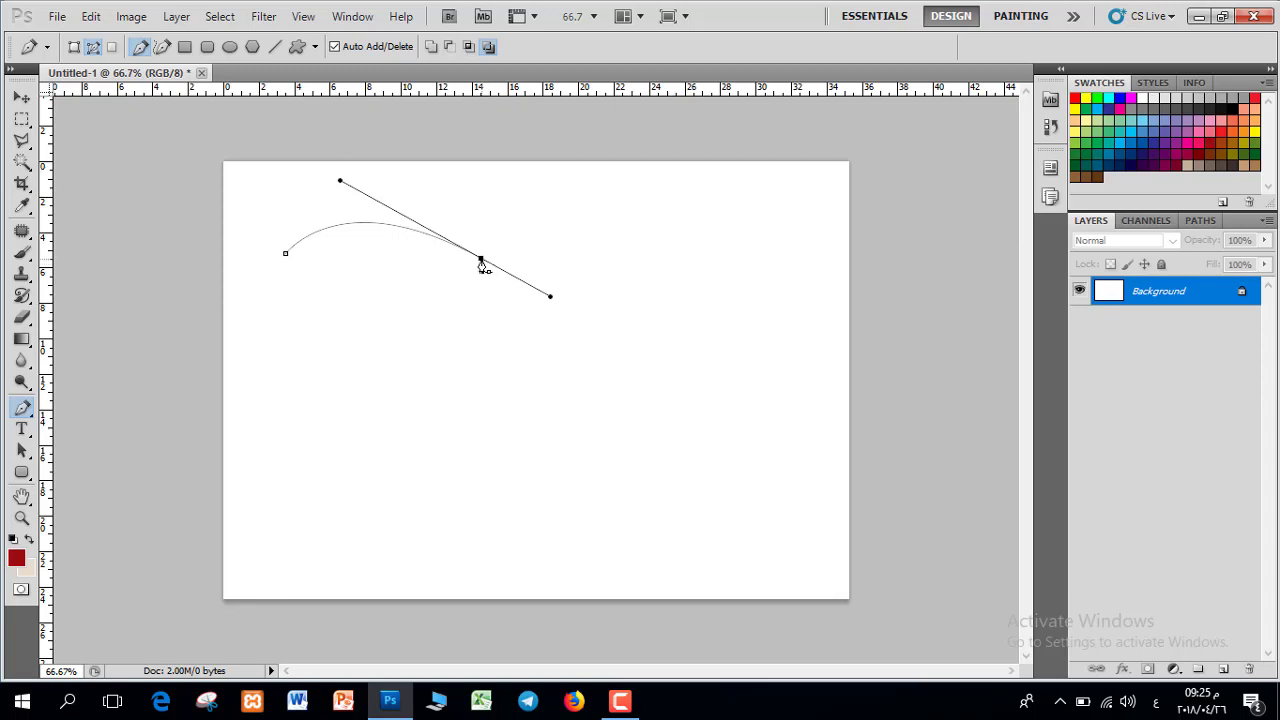
drag(678, 268, 744, 217)
drag(796, 399, 728, 496)
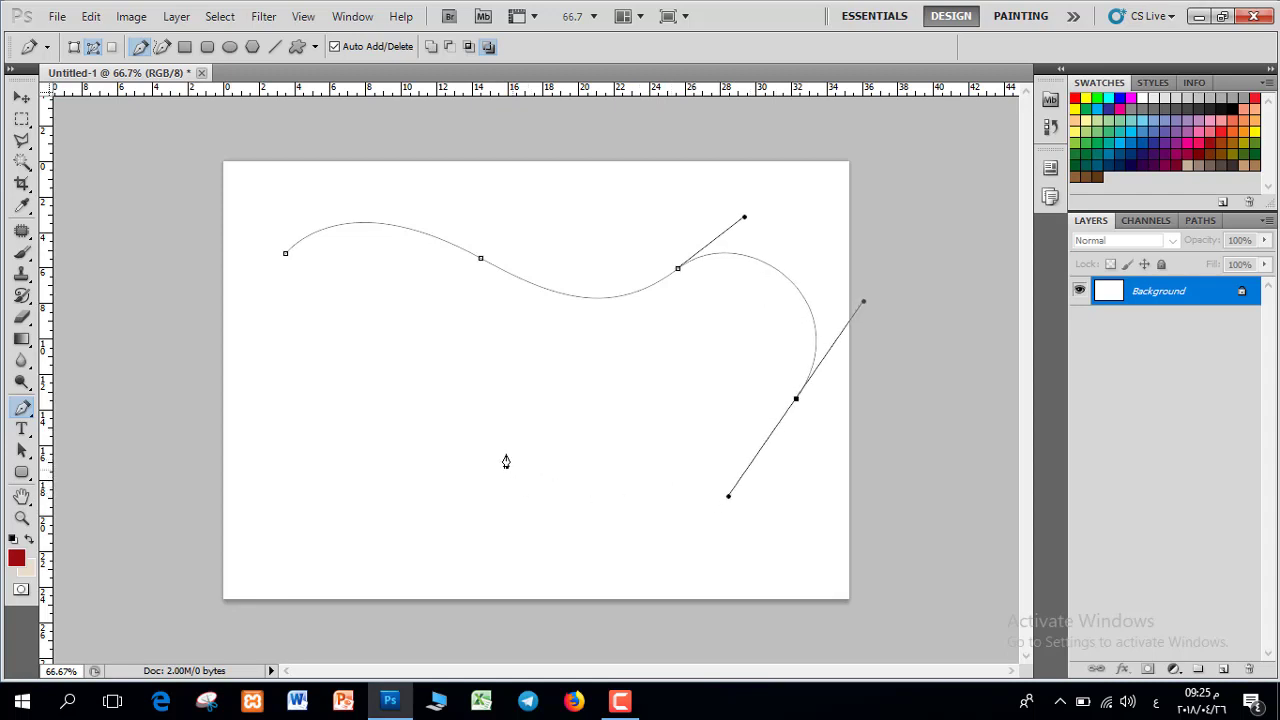
drag(511, 428, 462, 339)
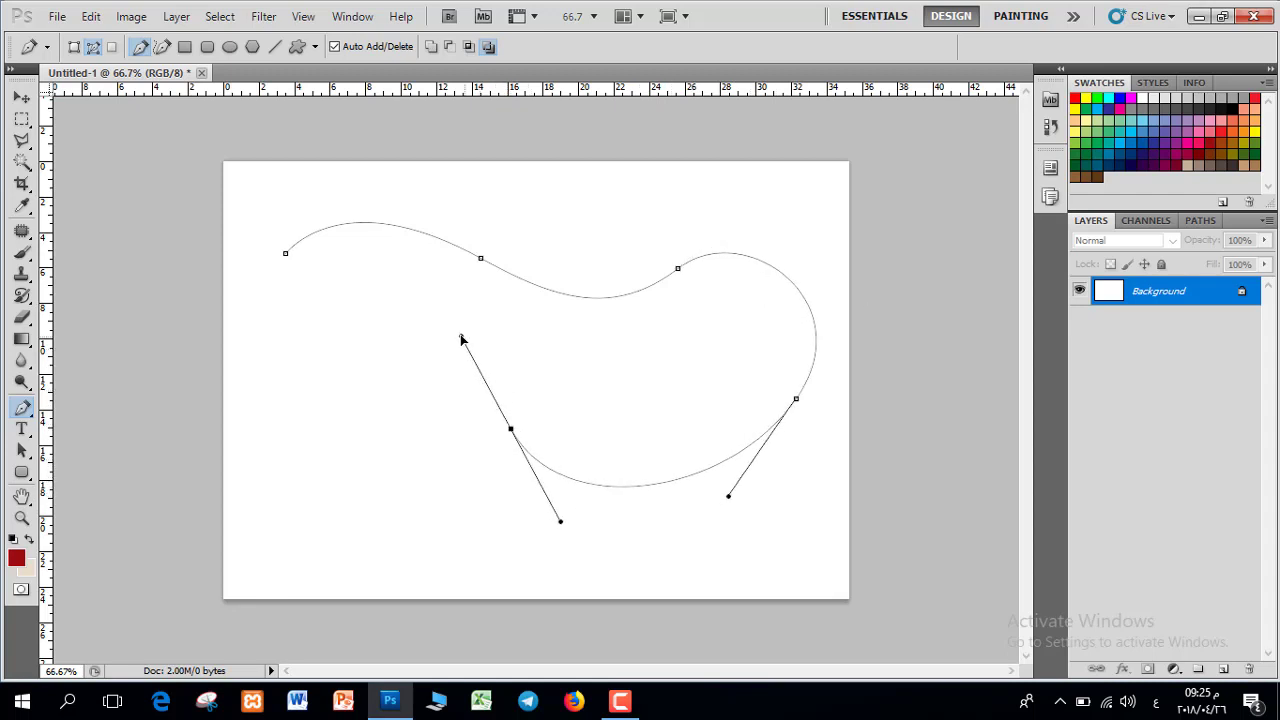
drag(370, 342, 313, 376)
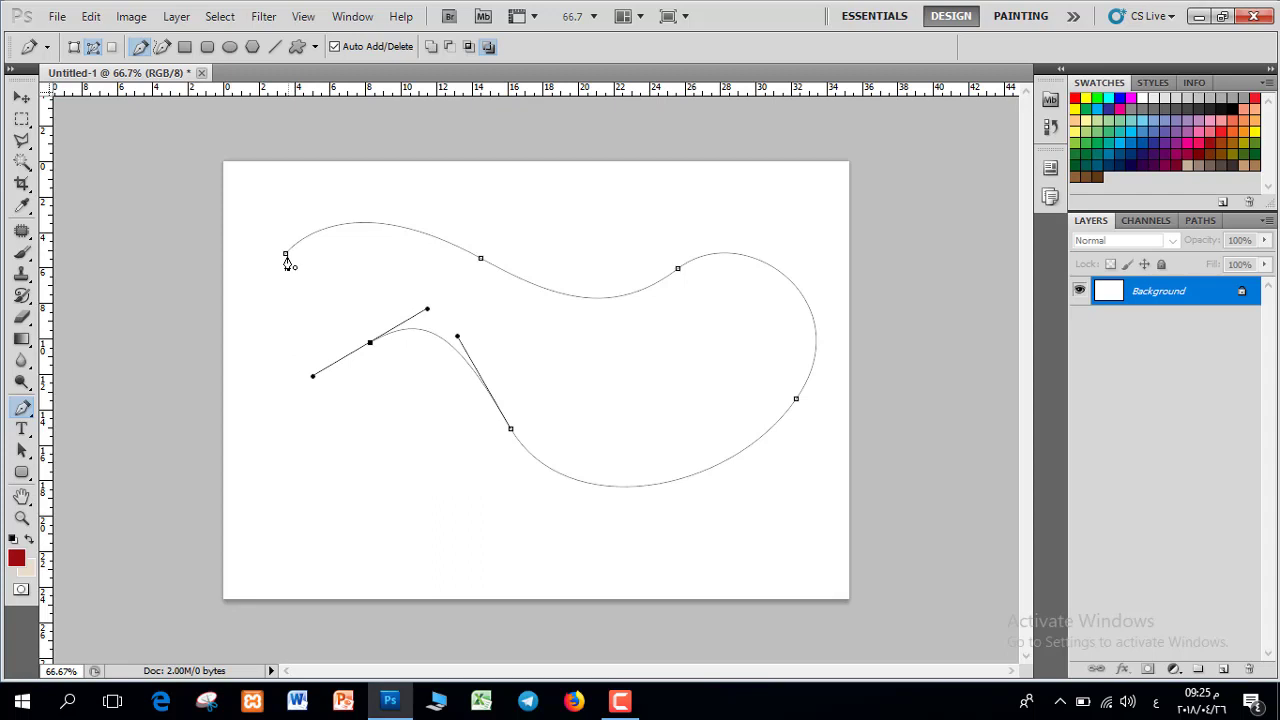
drag(287, 252, 344, 178)
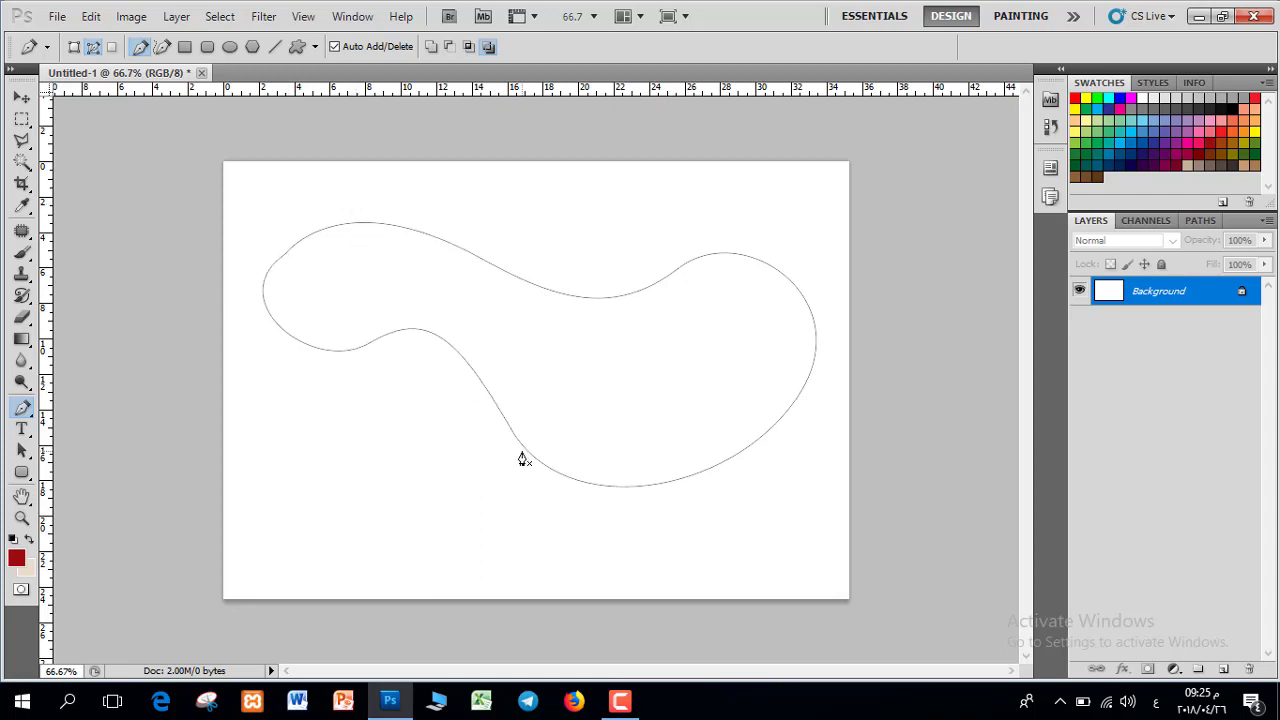
- Convert the closed wavy blob path into a selection
right_click(486, 314)
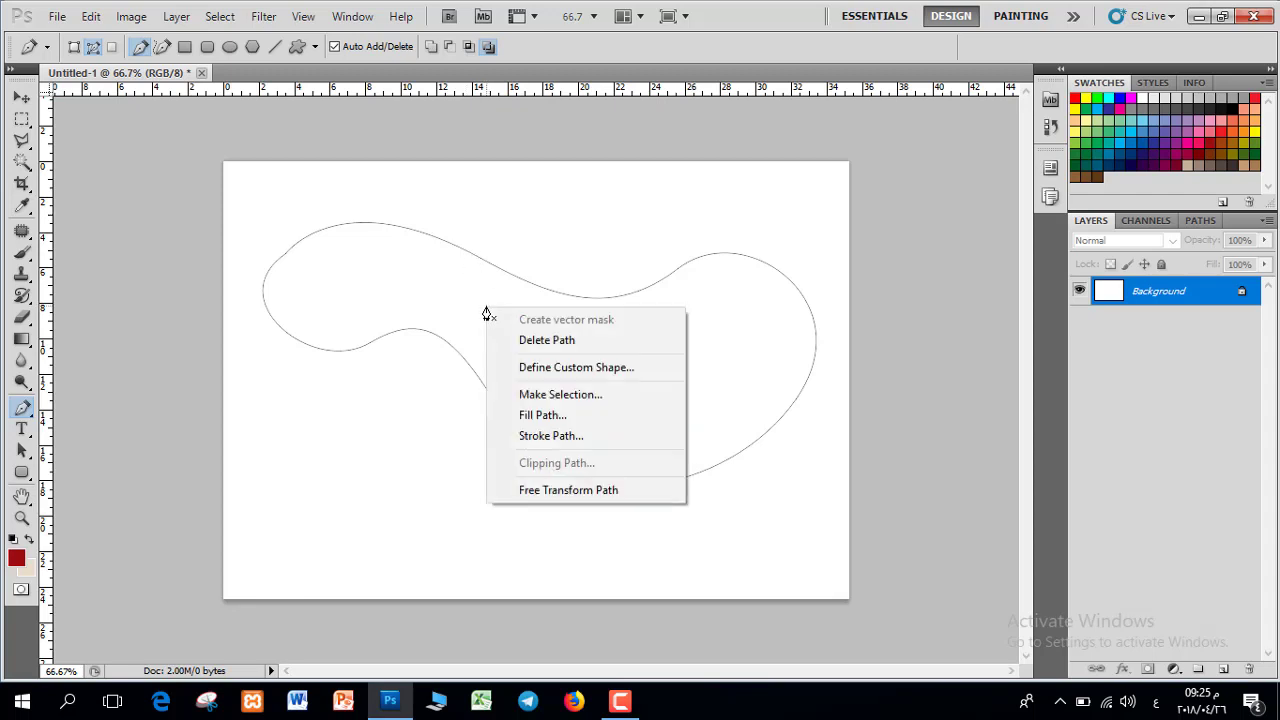
click(554, 400)
click(737, 200)
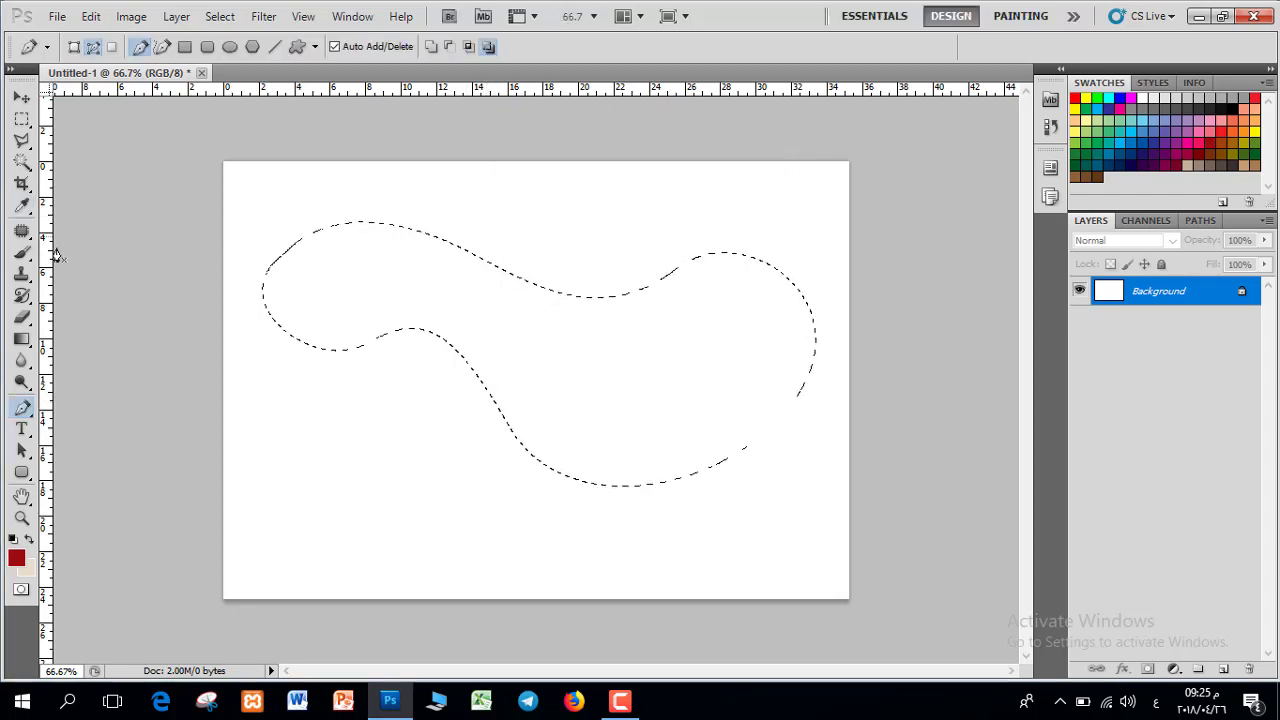
- Add a new layer and fill the blob-shaped selection with dark red using the 147 px brush
click(21, 252)
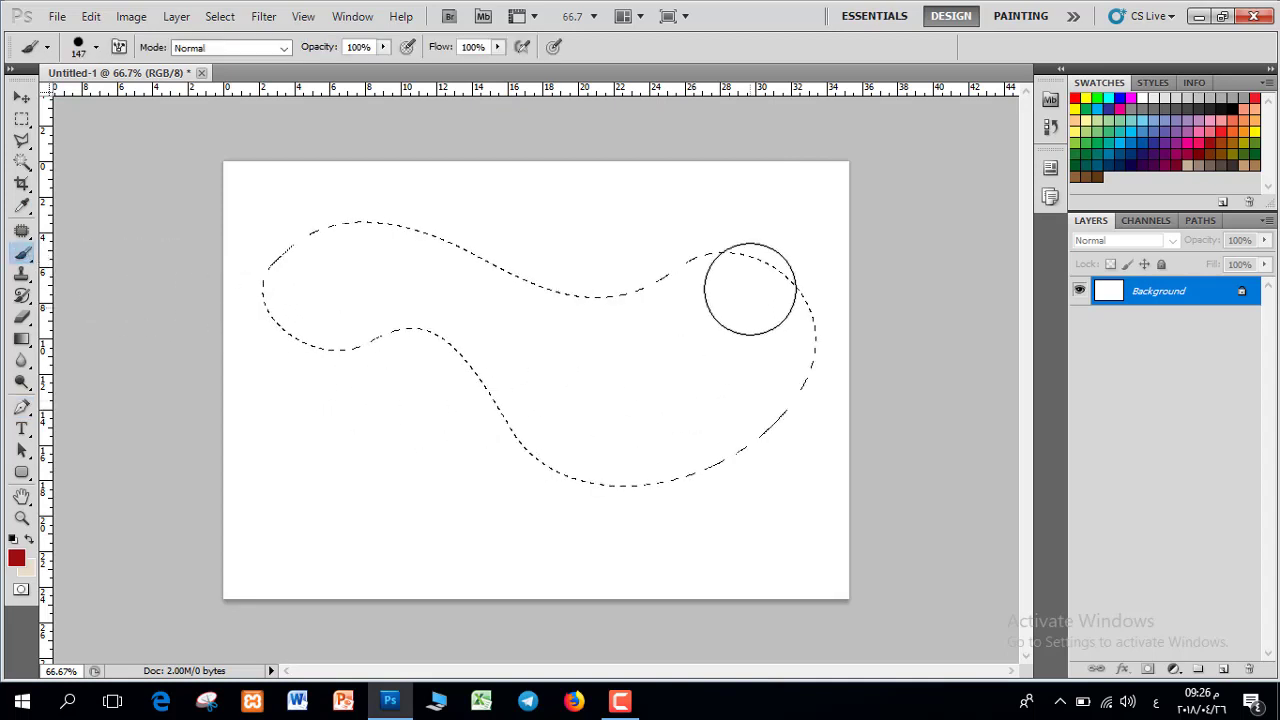
mouse_move(750, 289)
mouse_down()
mouse_move(266, 309)
mouse_move(680, 329)
mouse_move(745, 300)
mouse_up()
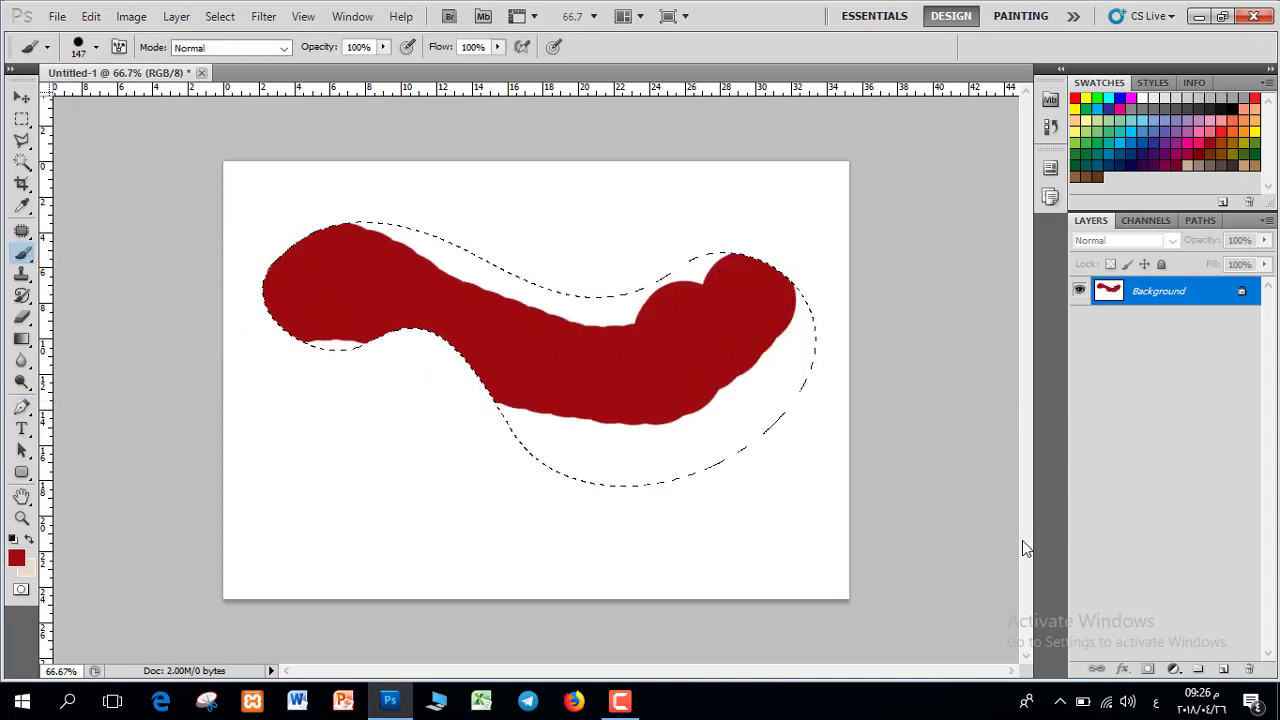
key(ctrl+z)
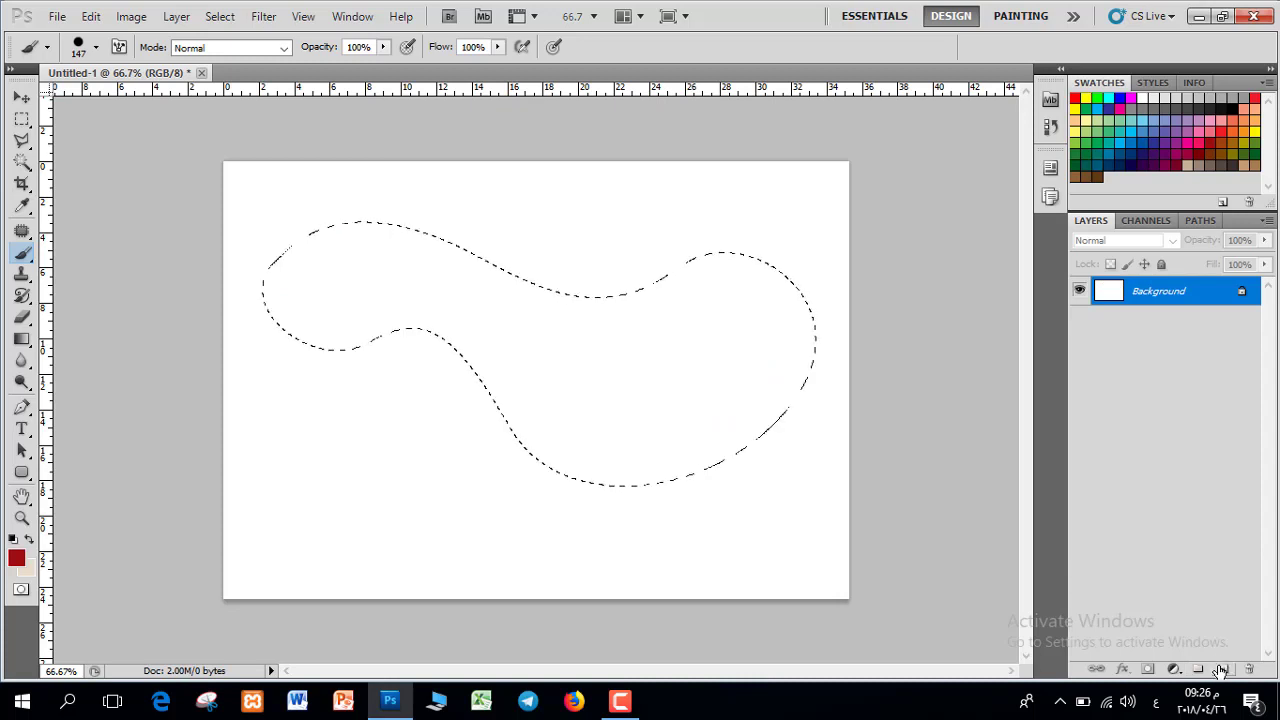
click(1221, 669)
mouse_move(755, 295)
mouse_down()
mouse_move(425, 318)
mouse_move(291, 216)
mouse_move(627, 364)
mouse_move(325, 261)
mouse_move(232, 324)
mouse_move(478, 345)
mouse_move(261, 318)
mouse_move(668, 469)
mouse_move(795, 370)
mouse_move(483, 426)
mouse_move(564, 500)
mouse_move(745, 388)
mouse_move(518, 379)
mouse_move(623, 320)
mouse_move(803, 314)
mouse_up()
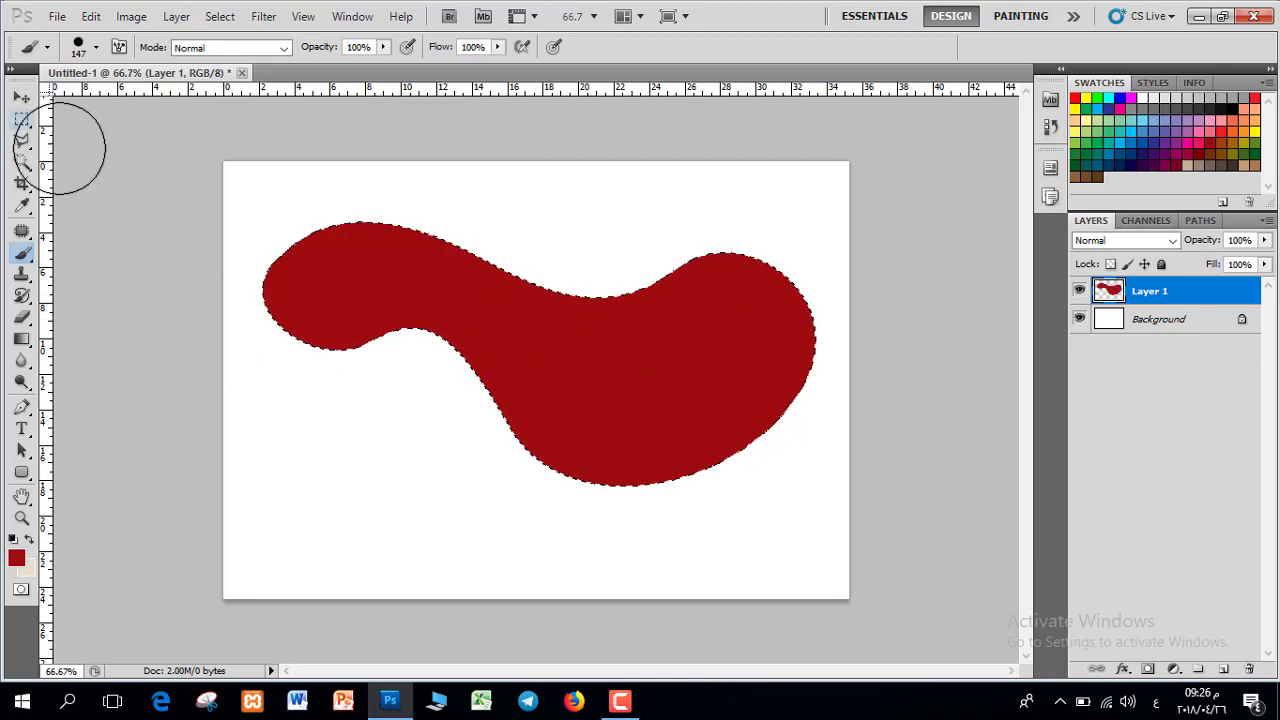
- Clear the selection and delete Layer 1 with the painted blob
key(ctrl+d)
drag(1150, 291, 1243, 668)
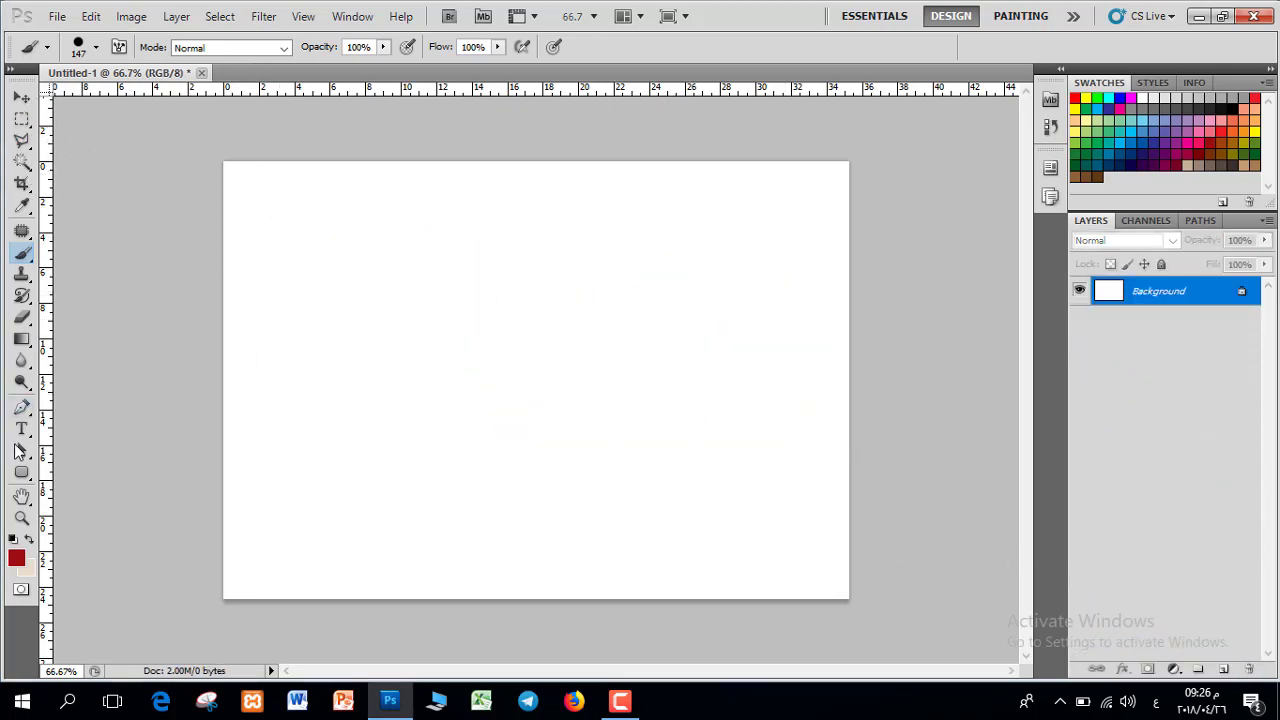
- Draw a new two-anchor Pen path in the canvas's upper half, with its segment sagging downward between the anchors
click(21, 407)
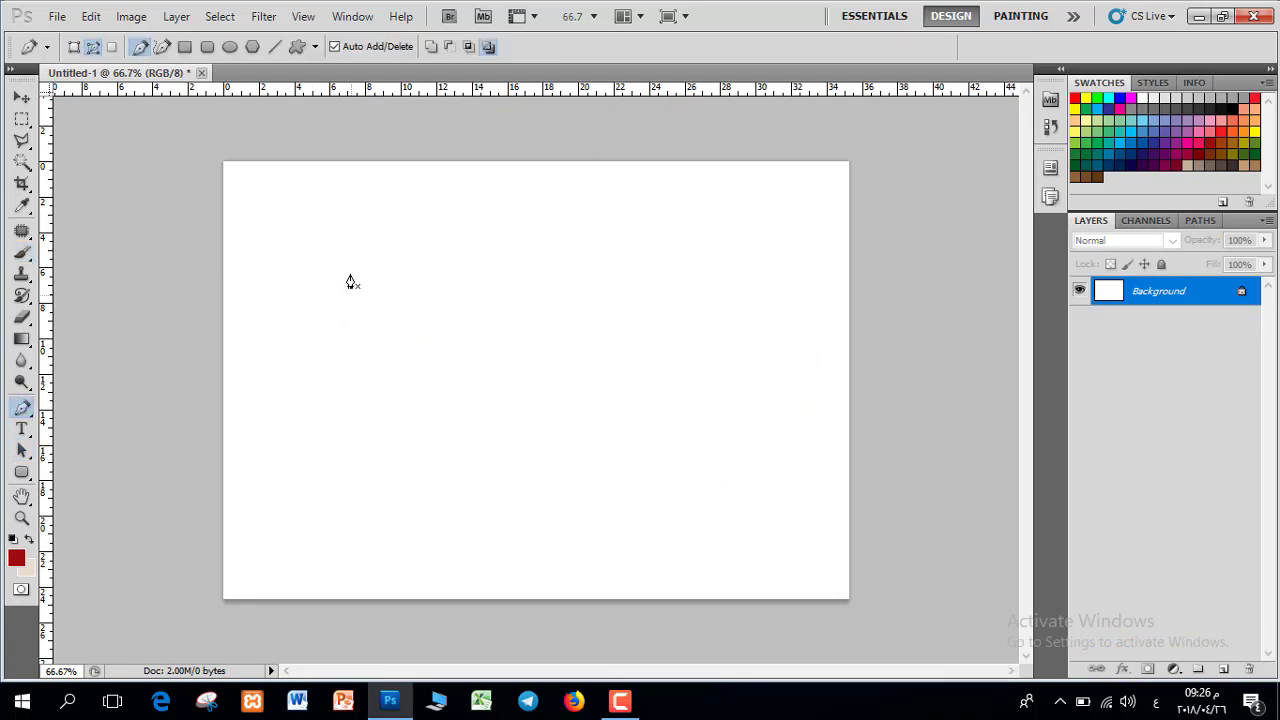
click(332, 243)
drag(520, 291, 662, 219)
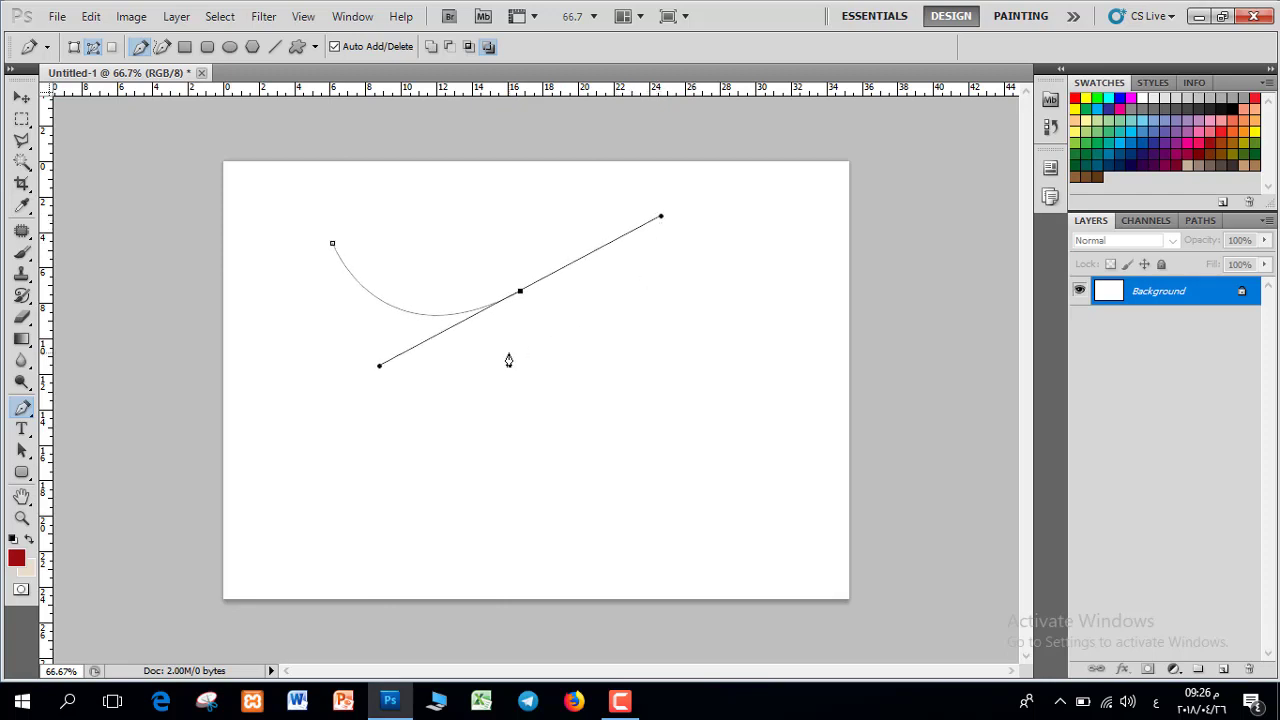
scroll(506, 349, up, 2)
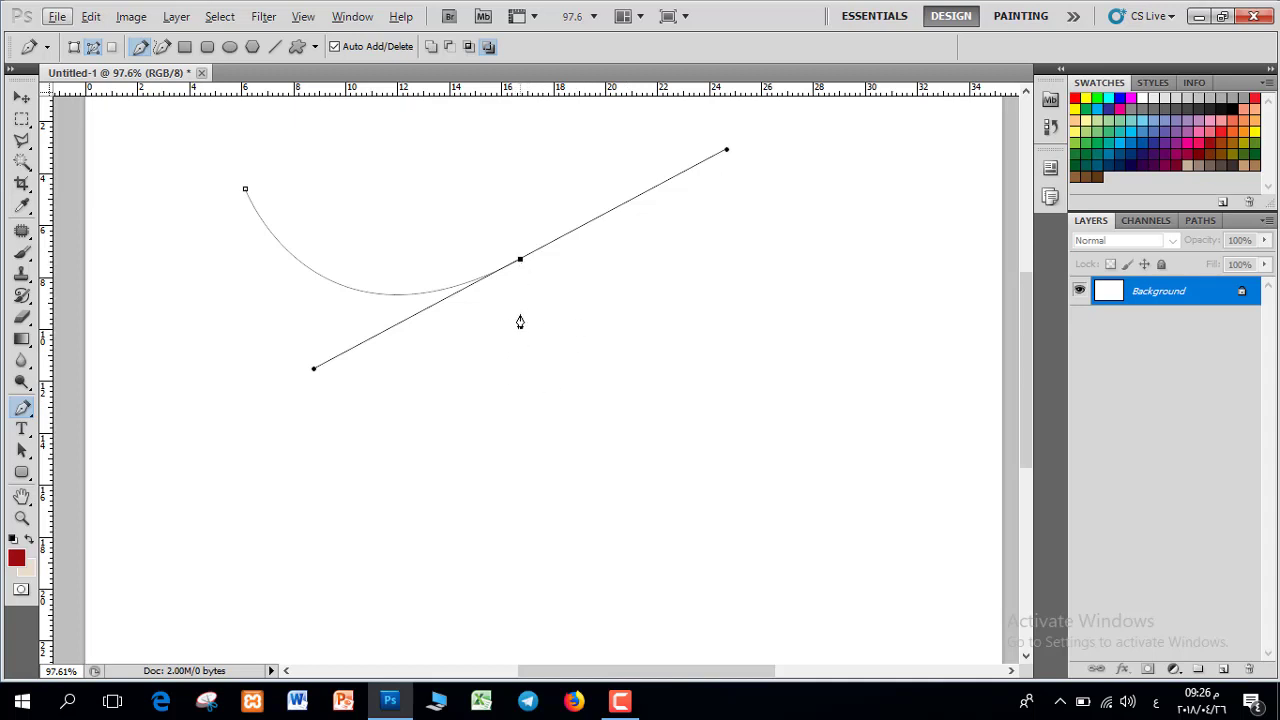
- Remove the outgoing direction handle from the path's second anchor and add a straight segment running down from it
click(518, 377)
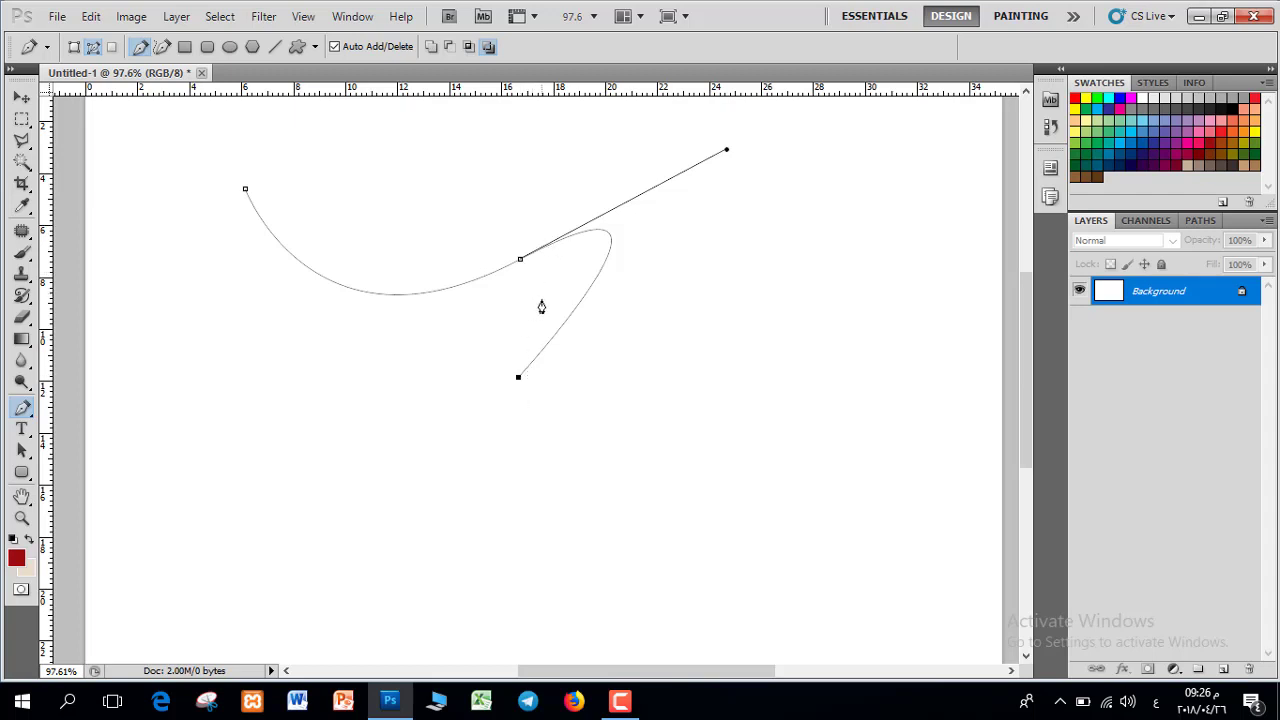
key(ctrl+z)
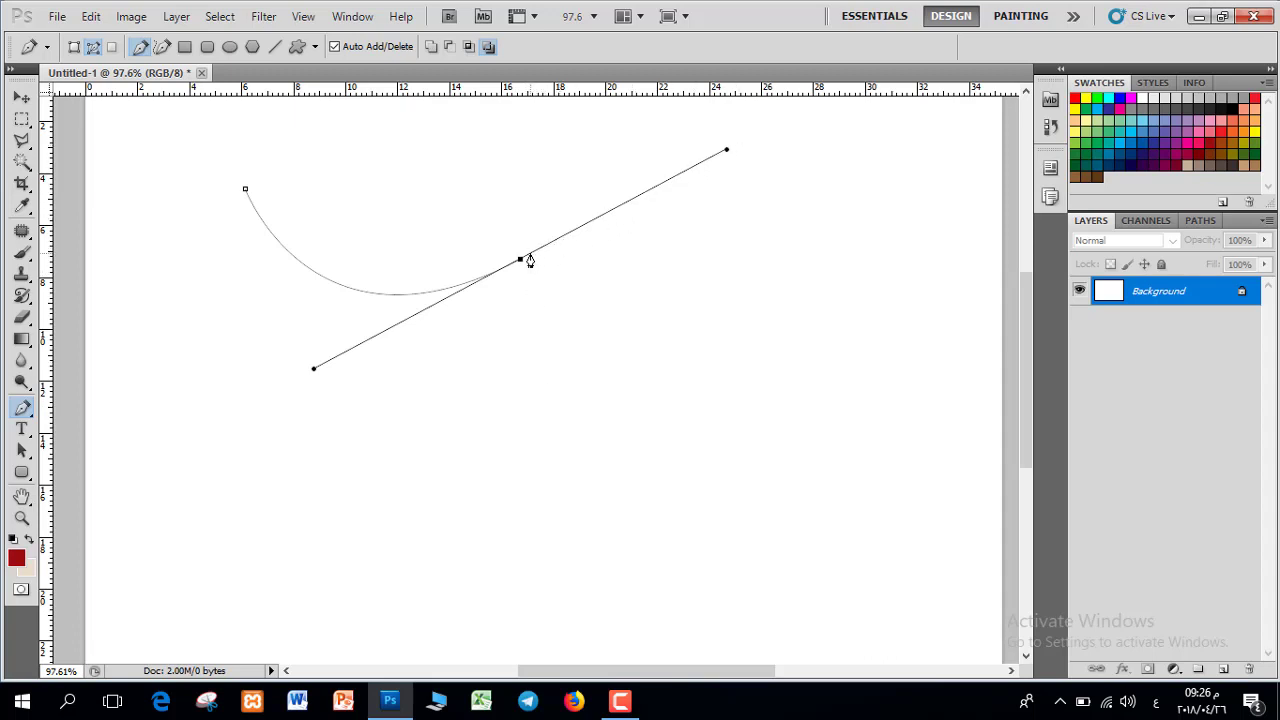
key(alt)
alt+click(520, 262)
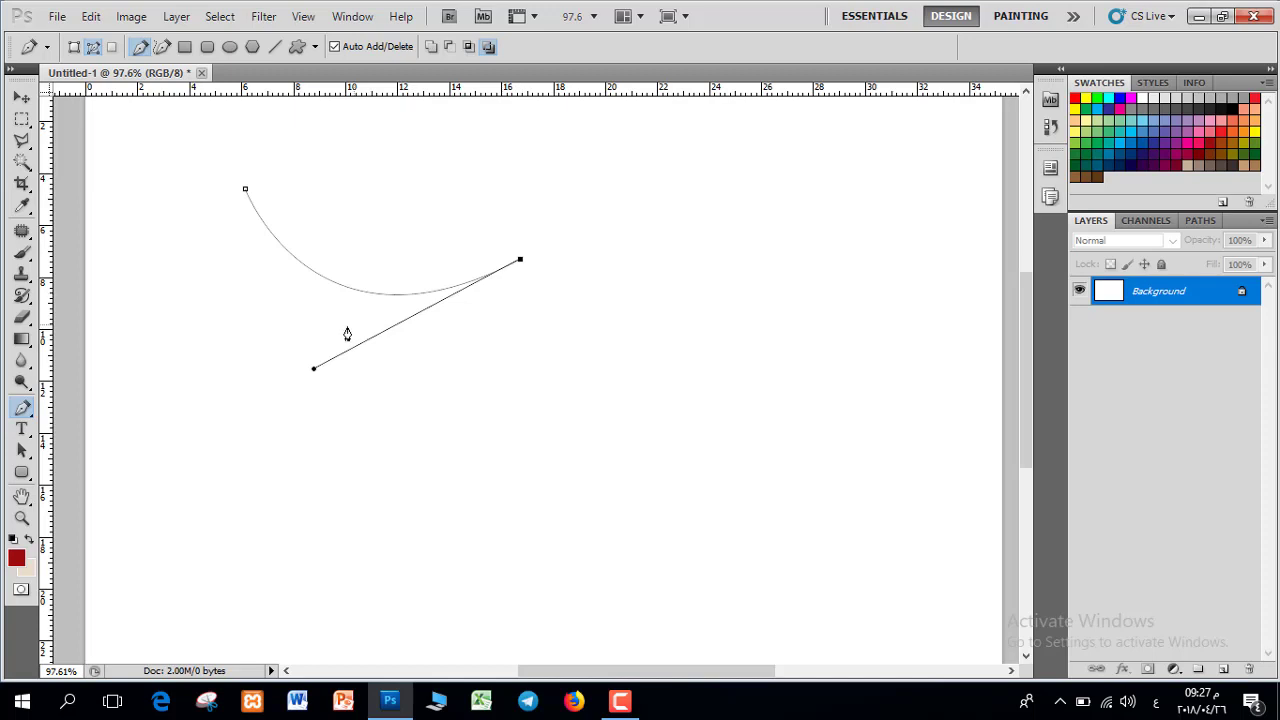
click(529, 379)
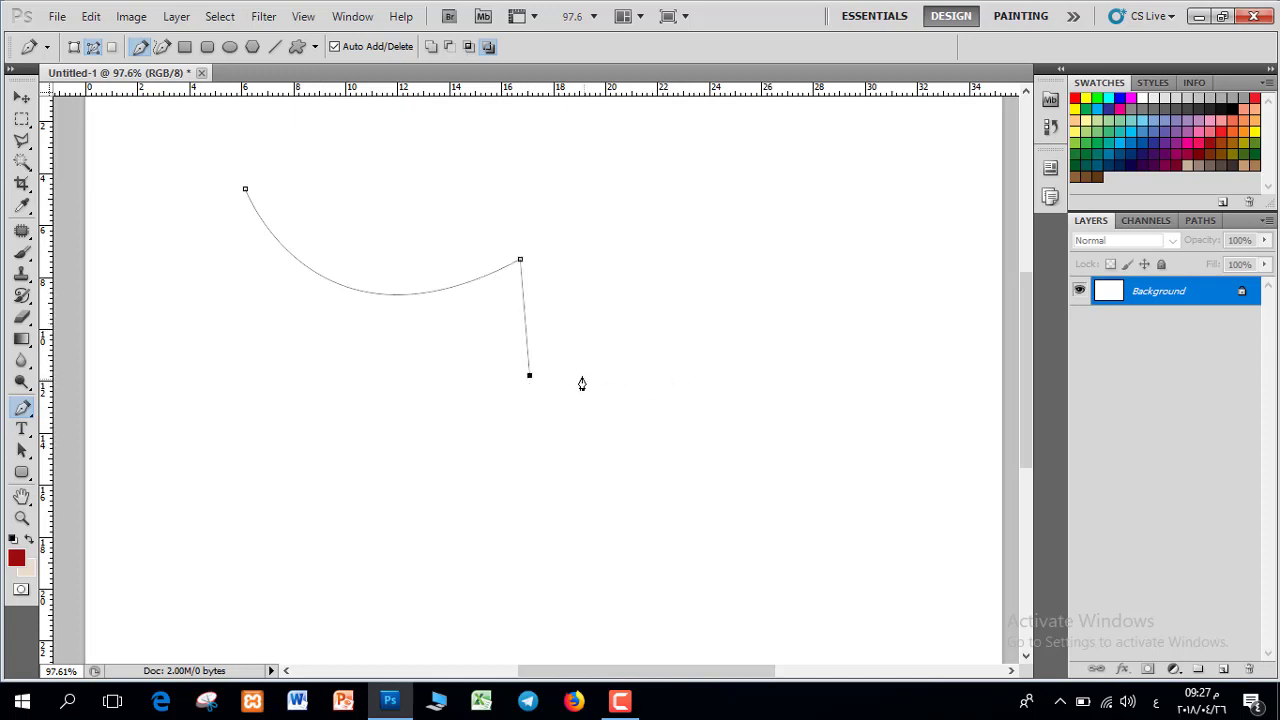
- Extend the path with curved segments, making a sharp corner at the lower-right tip, and close it at the upper-left starting anchor
drag(590, 440, 683, 443)
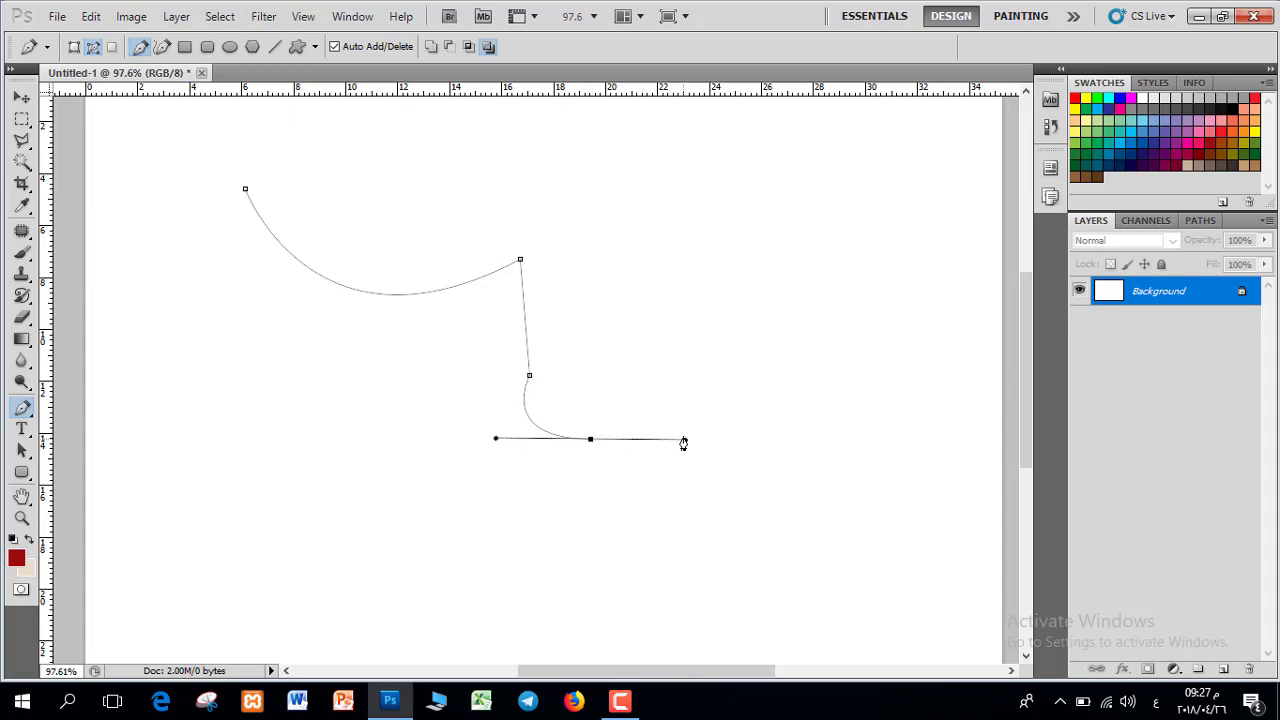
alt+click(590, 440)
drag(520, 486, 468, 534)
drag(430, 439, 464, 467)
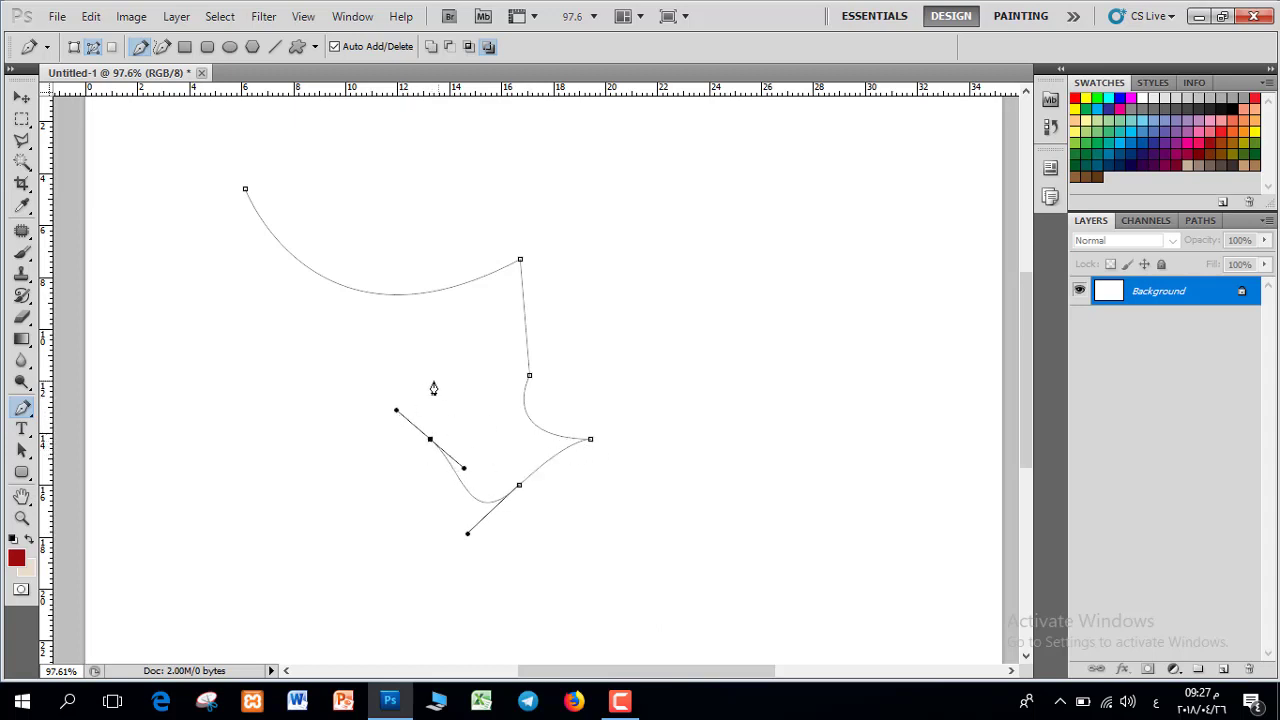
drag(297, 358, 257, 304)
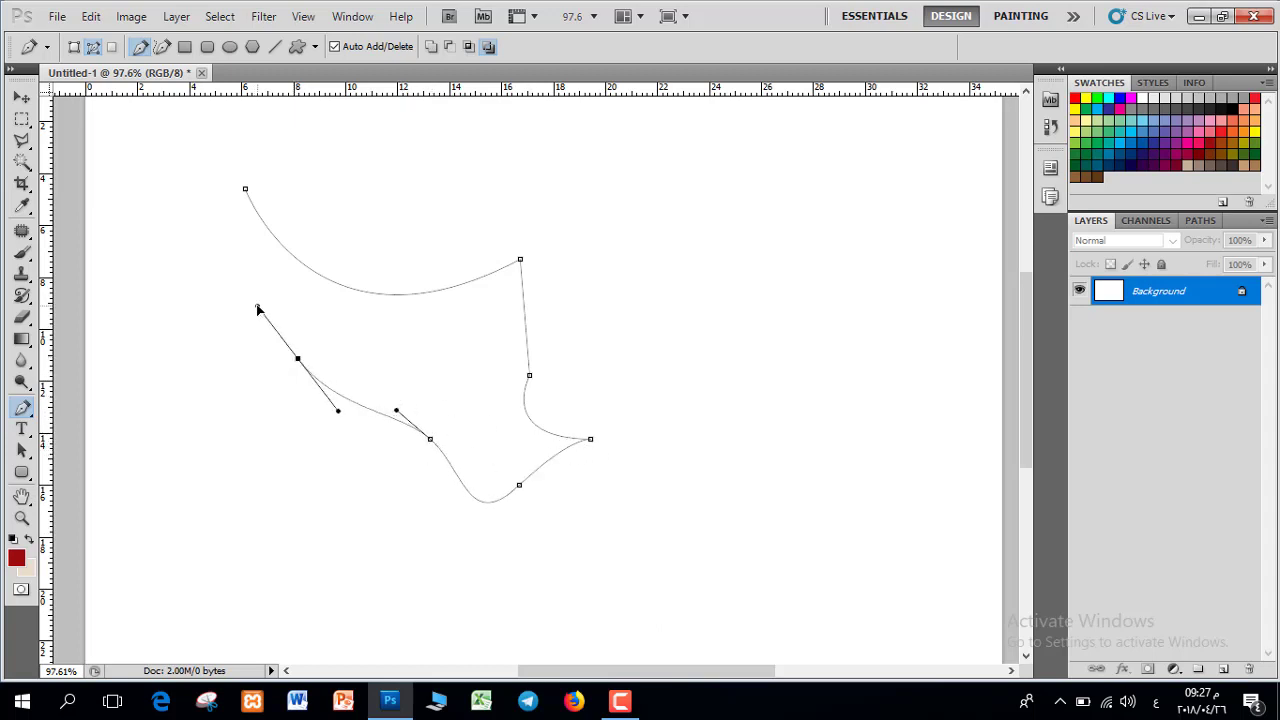
click(246, 192)
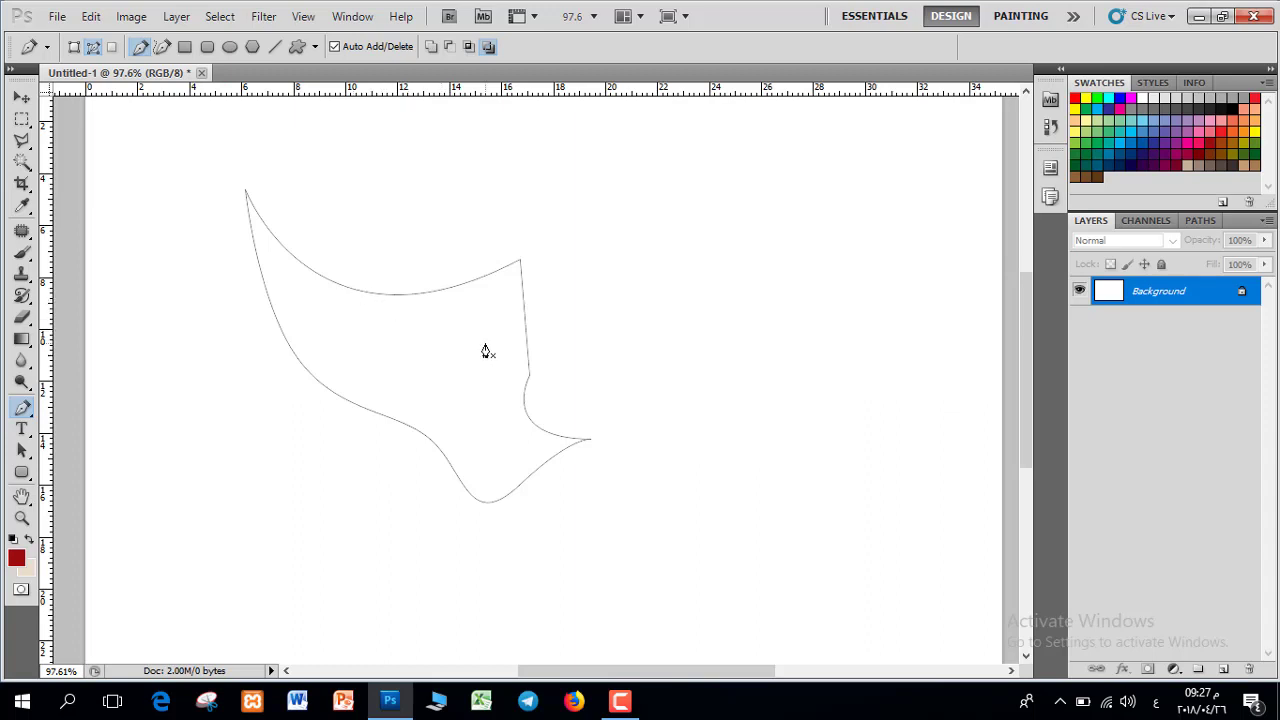
- Convert the closed path with the pointed corners into a selection
right_click(431, 332)
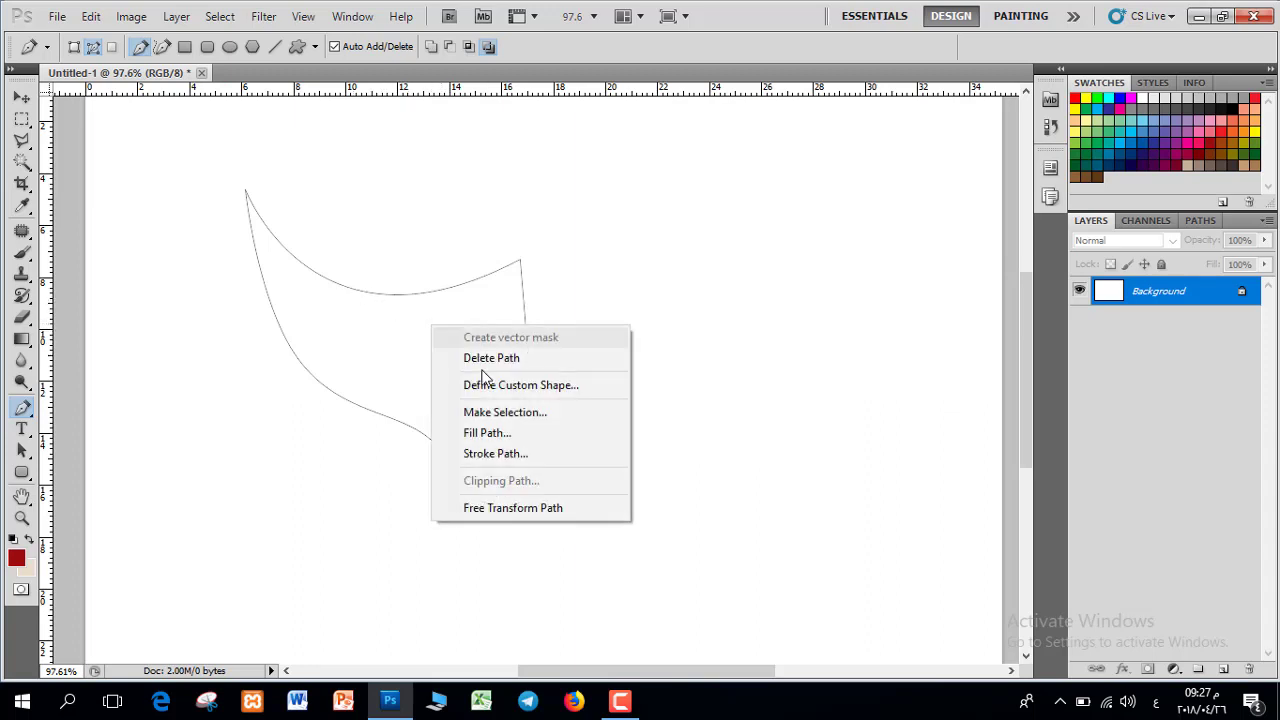
click(523, 415)
click(736, 202)
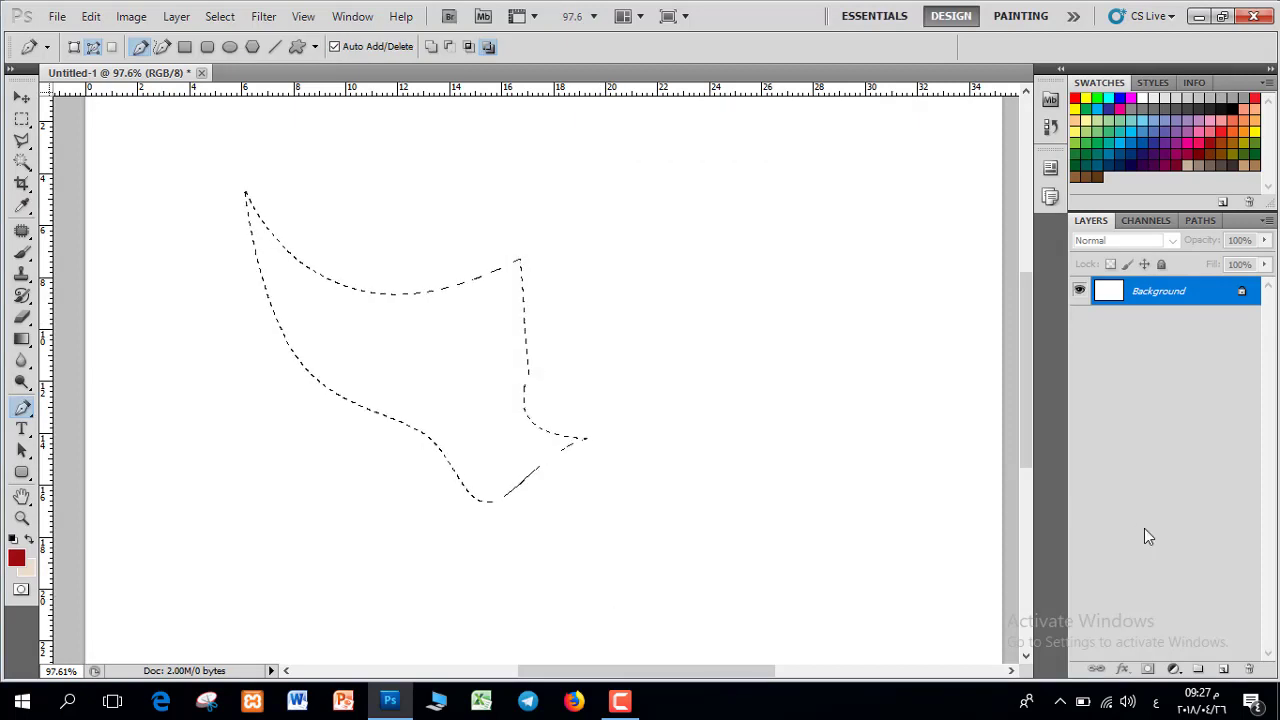
- Create a new layer, paint the pointed selection dark red with the Brush, and deselect it
click(1224, 668)
click(19, 255)
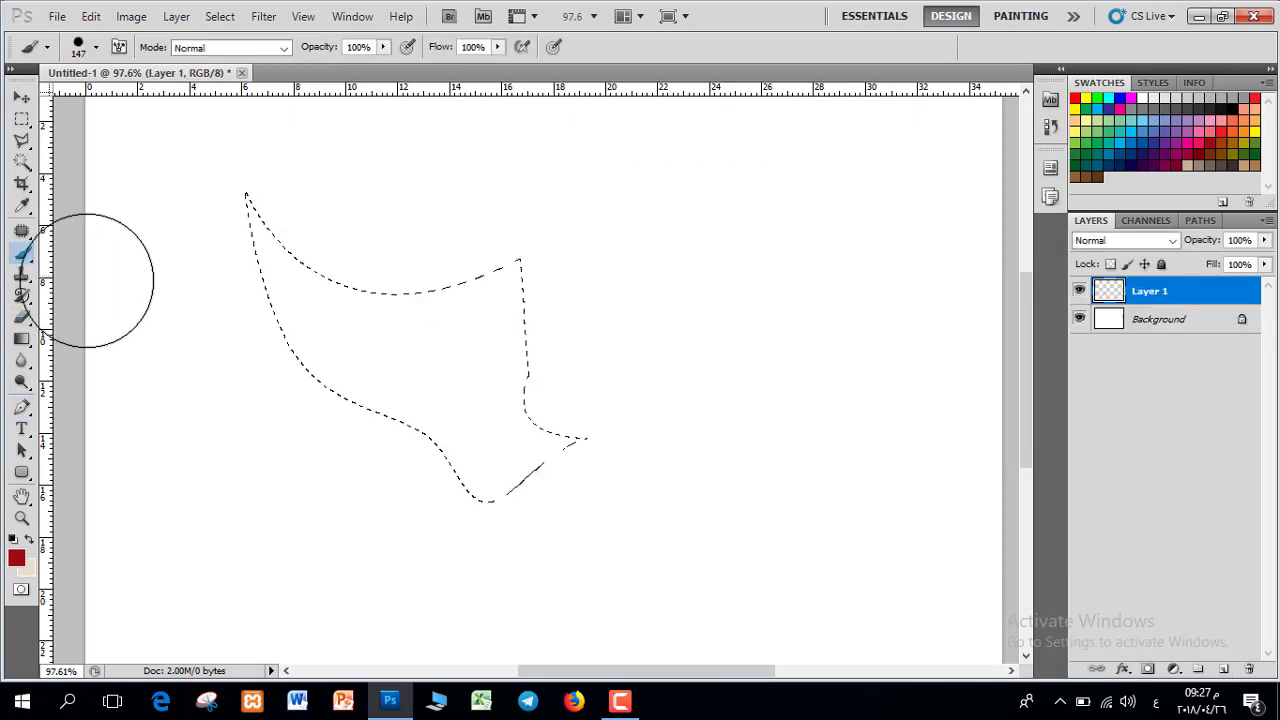
mouse_move(466, 371)
mouse_down()
mouse_move(431, 375)
mouse_move(543, 260)
mouse_move(498, 535)
mouse_move(398, 339)
mouse_move(510, 433)
mouse_move(603, 475)
mouse_move(443, 457)
mouse_up()
key(ctrl+d)
- Delete the painted layer, leaving only the blank background
key(v)
drag(1185, 292, 1249, 668)
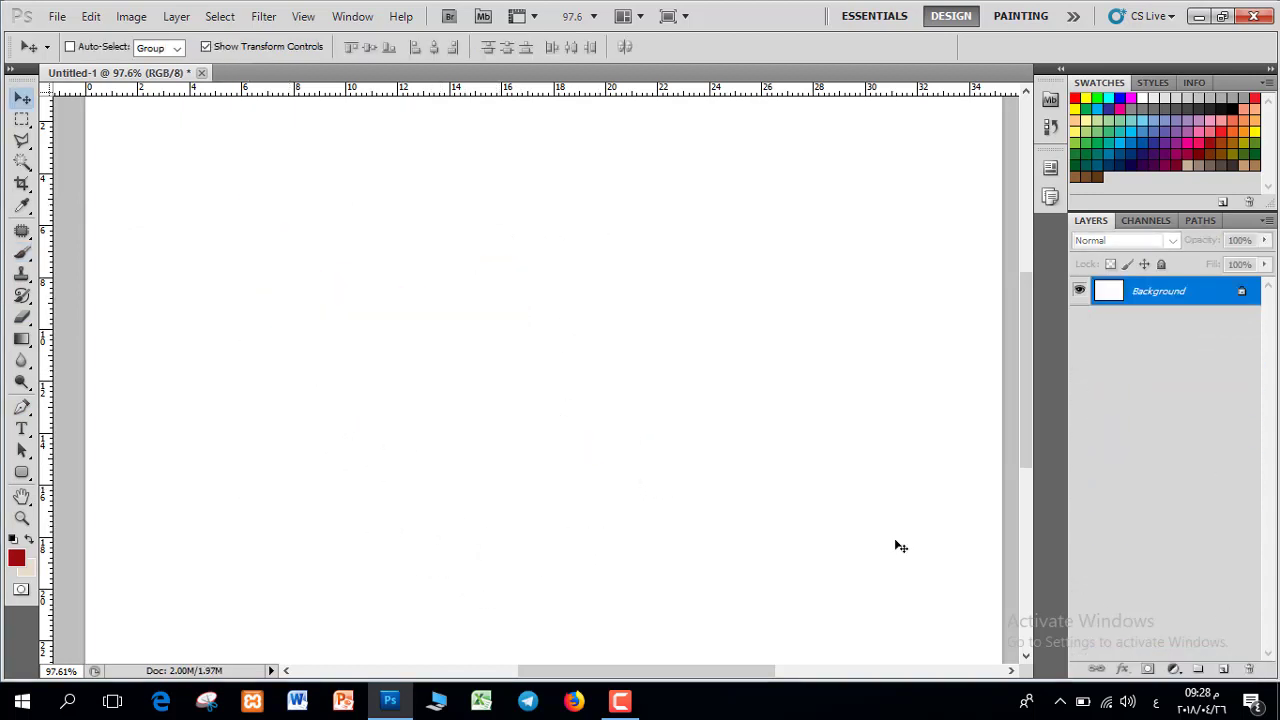
- Draw a new two-anchor Pen path across the canvas's upper half, with its segment curving gently downward into the second anchor
key(p)
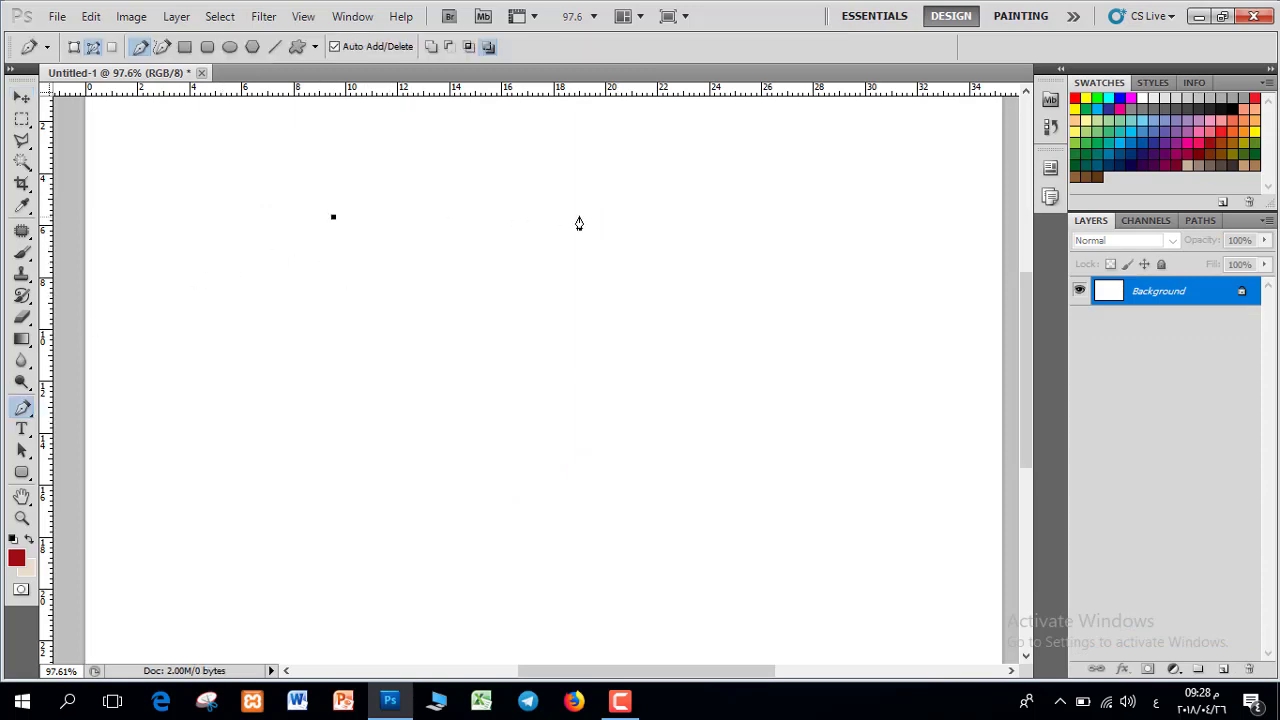
drag(586, 212, 642, 149)
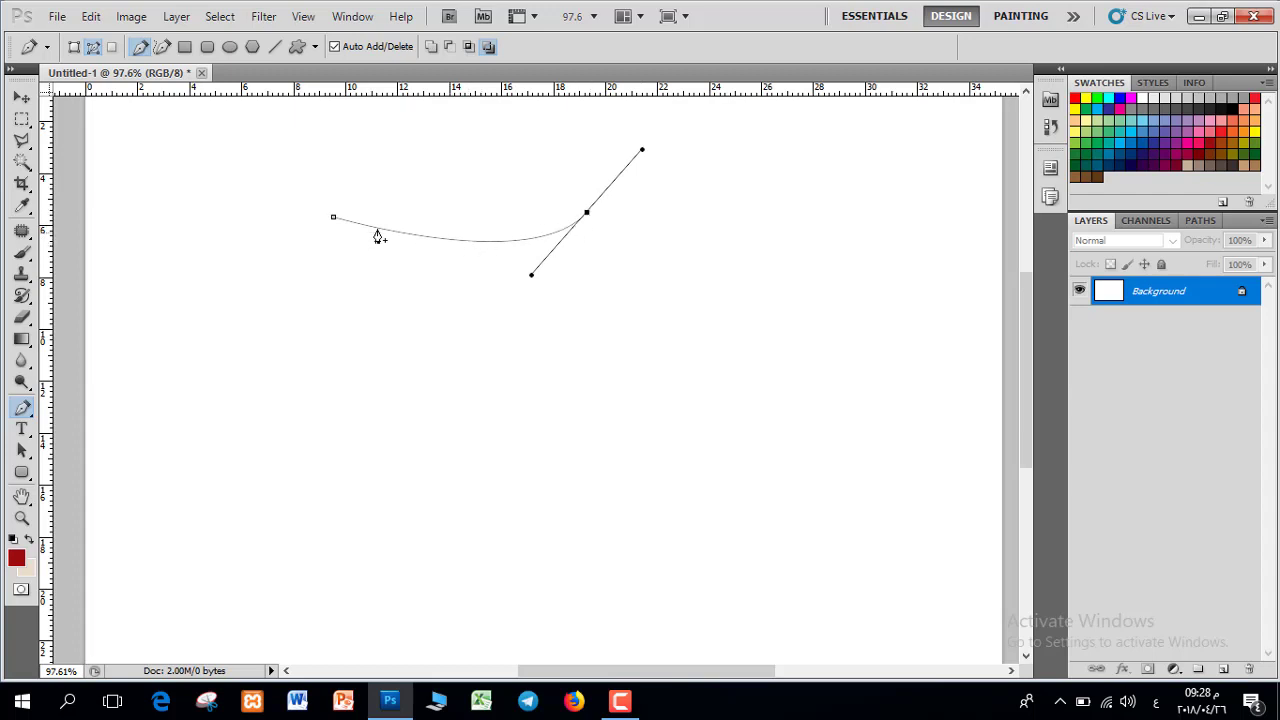
click(465, 242)
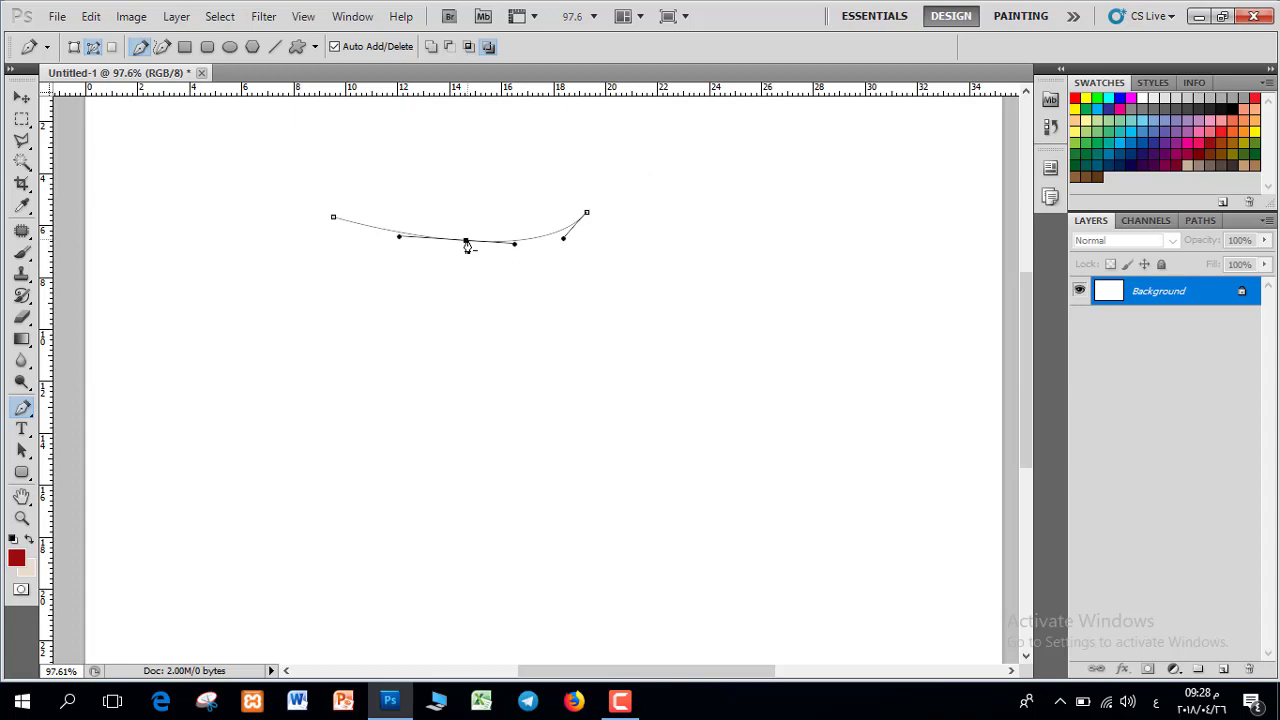
mouse_move(466, 243)
mouse_down()
mouse_move(447, 306)
mouse_move(456, 358)
mouse_move(458, 240)
mouse_up()
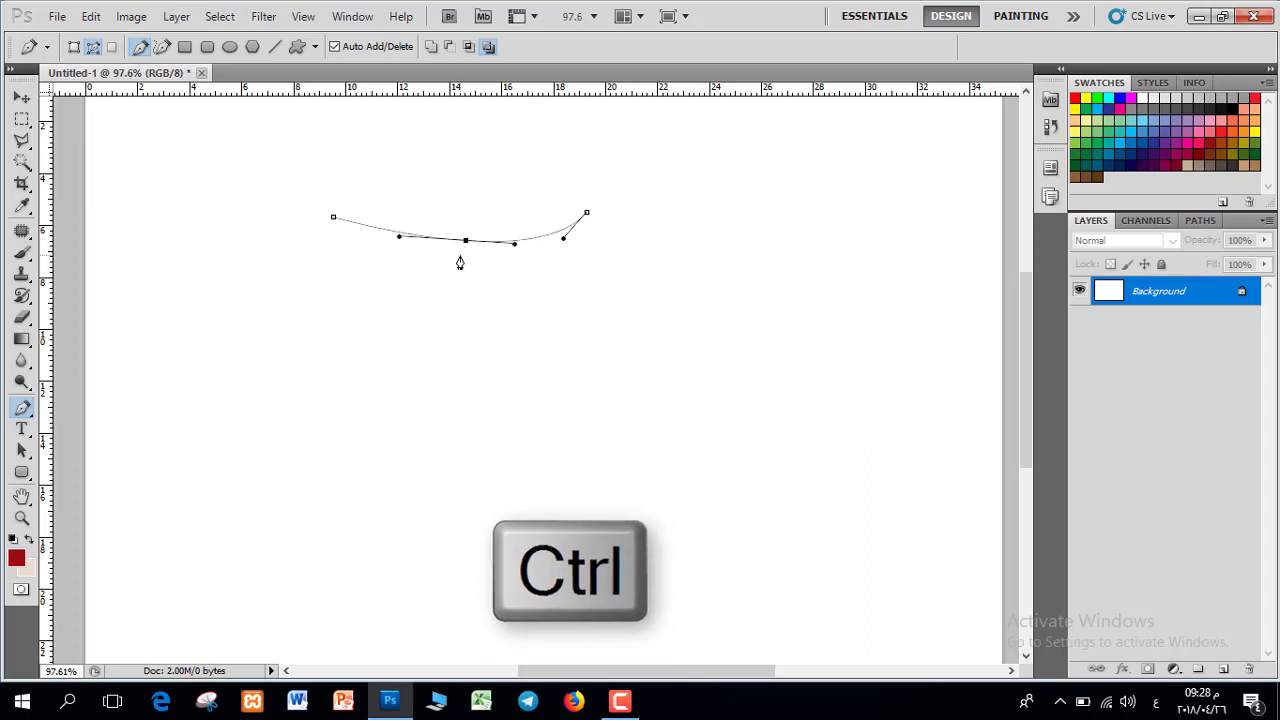
click(466, 244)
drag(549, 343, 589, 349)
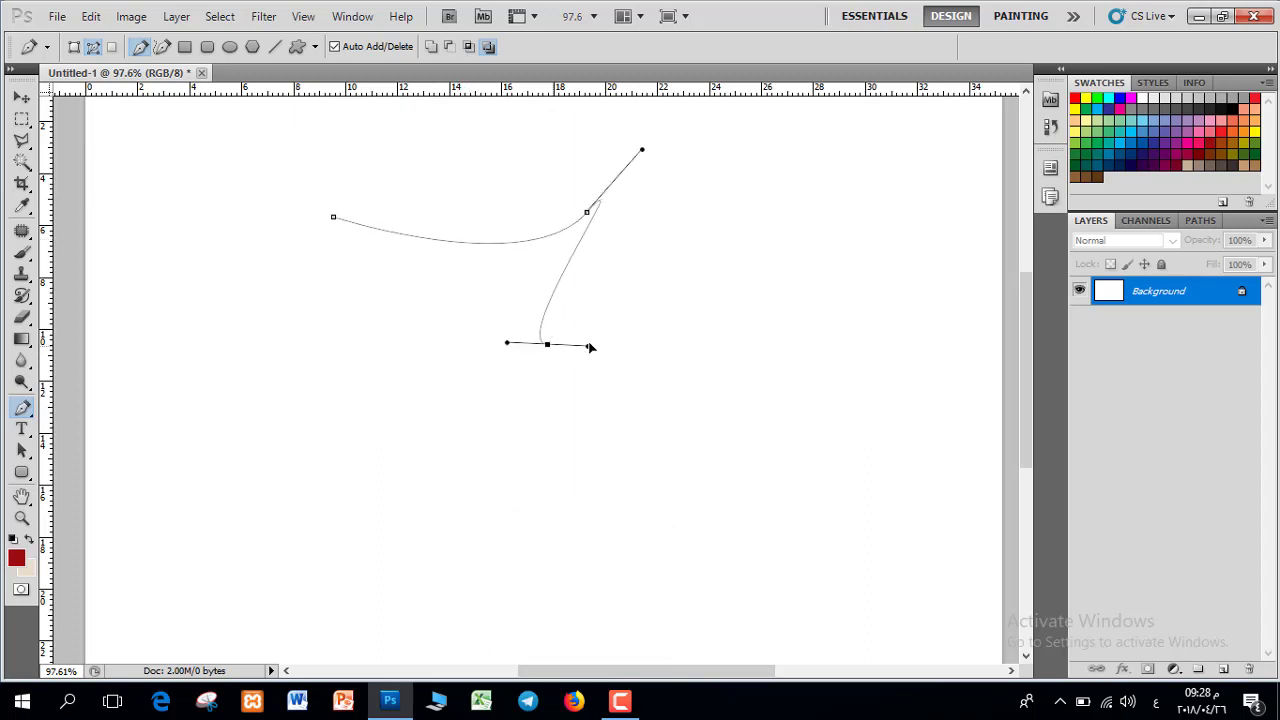
key(ctrl+z)
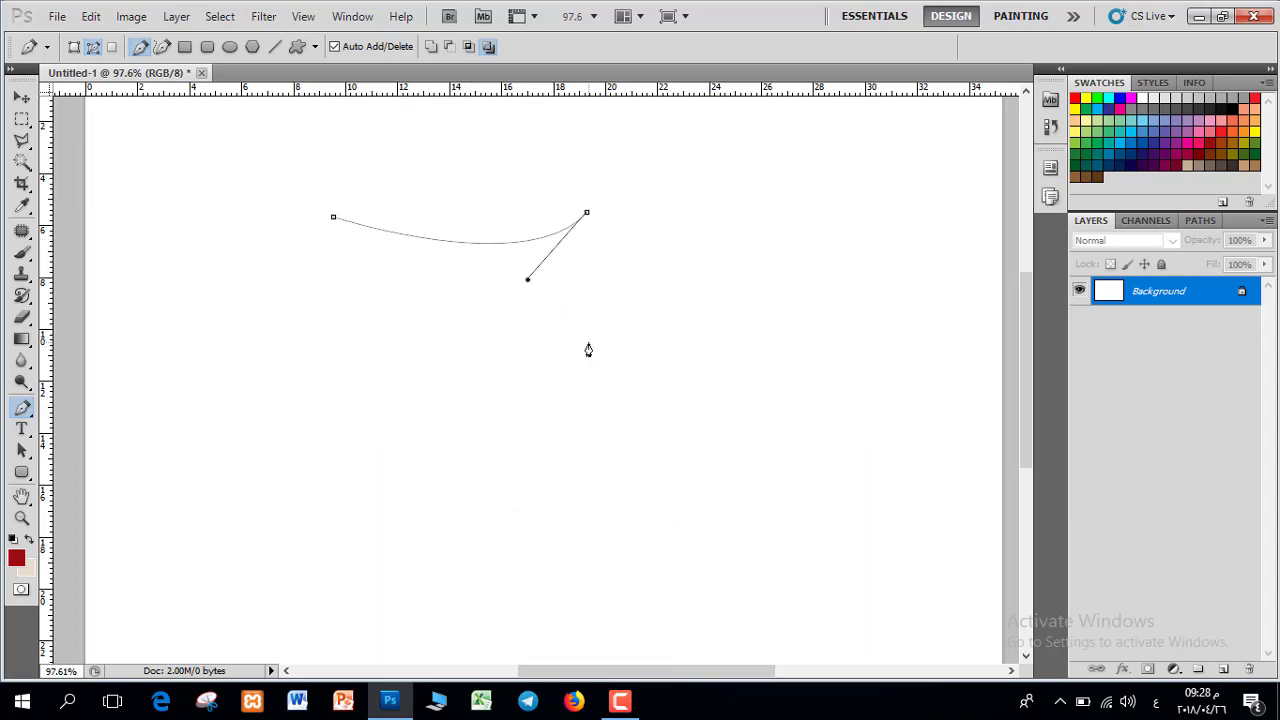
- Add an anchor to the middle of the curved segment and move it down to form a deep U-shaped dip
click(466, 241)
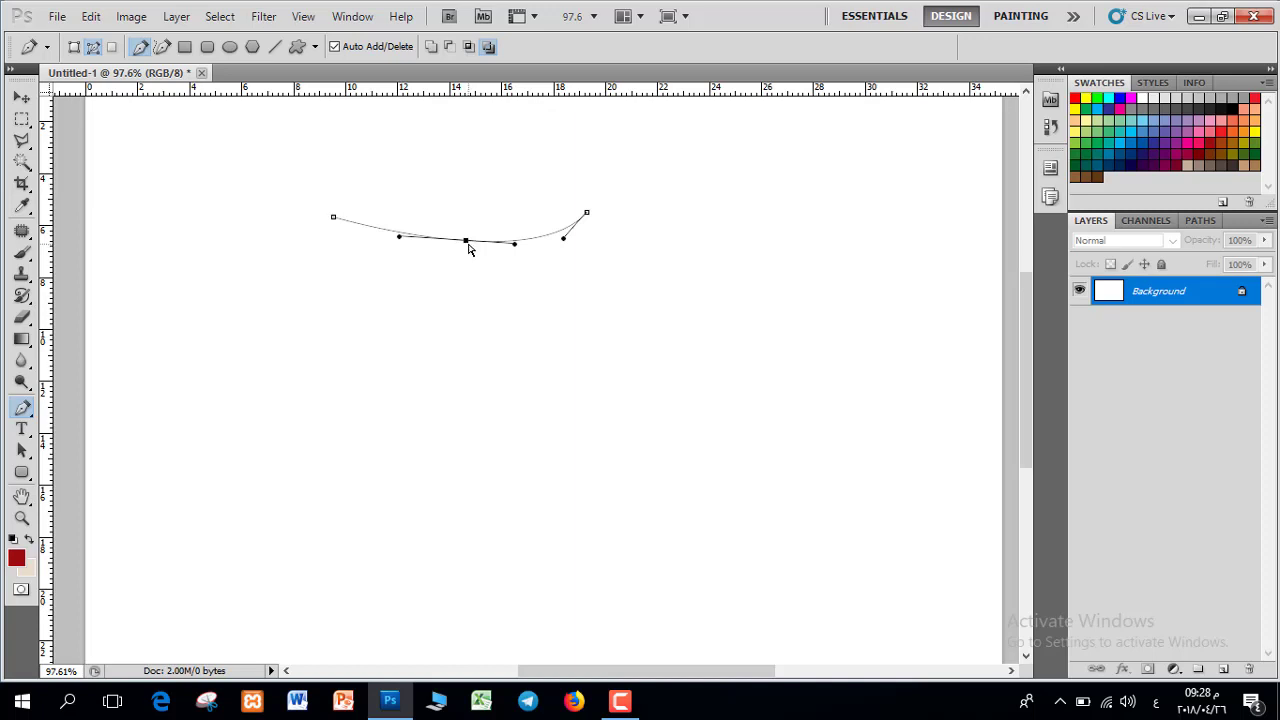
drag(468, 245, 432, 341)
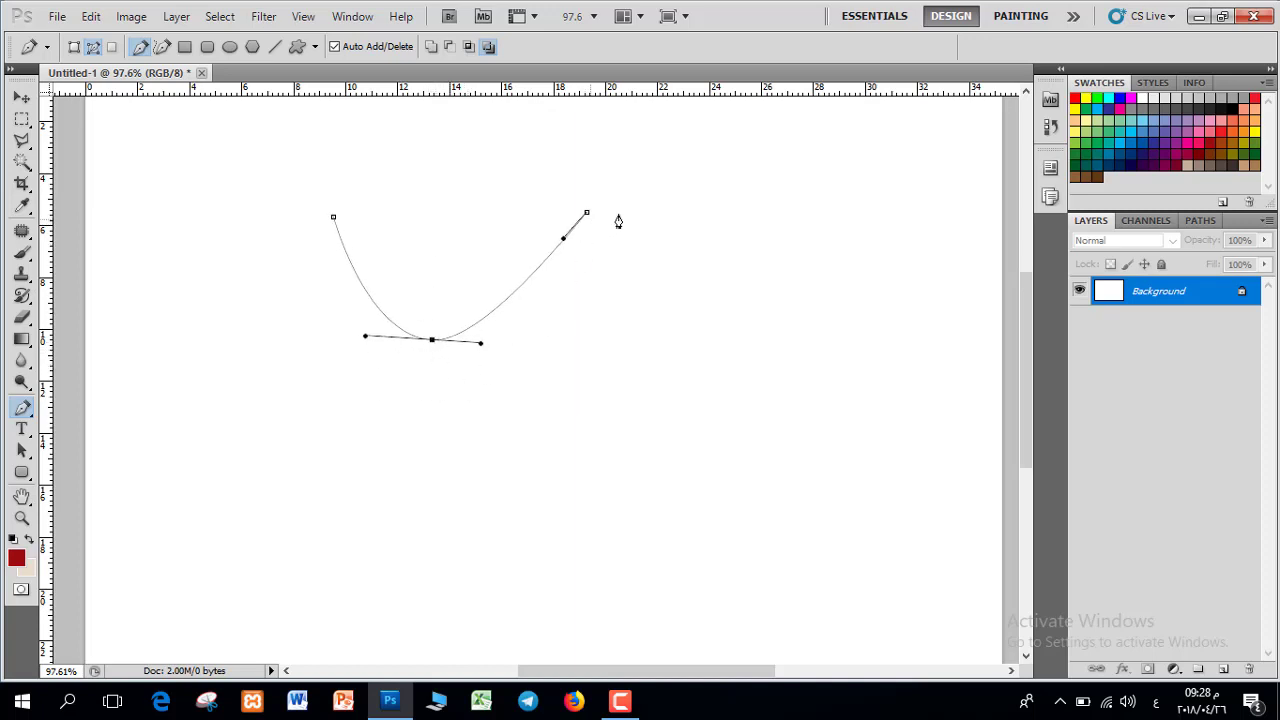
- Extend the path with curved segments, removing and adjusting direction handles at the upper-right bend, and close it at the starting anchor as a thick crescent
drag(664, 202, 719, 232)
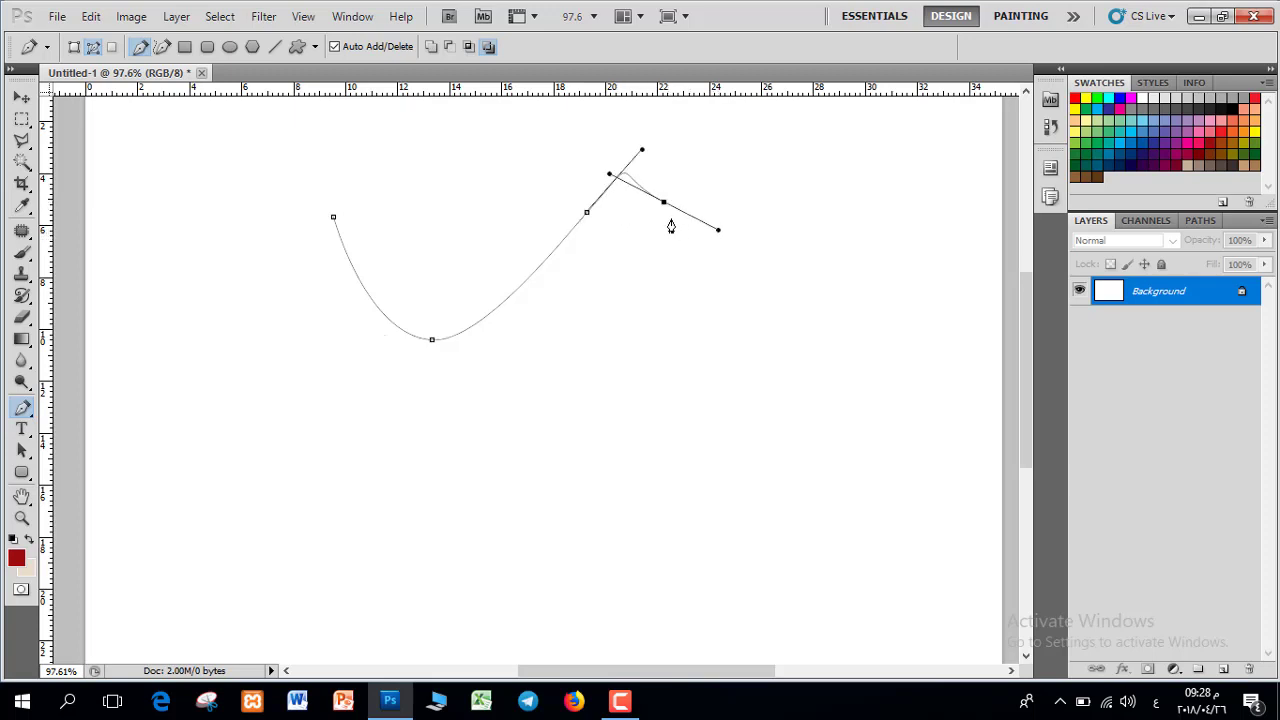
alt+click(587, 212)
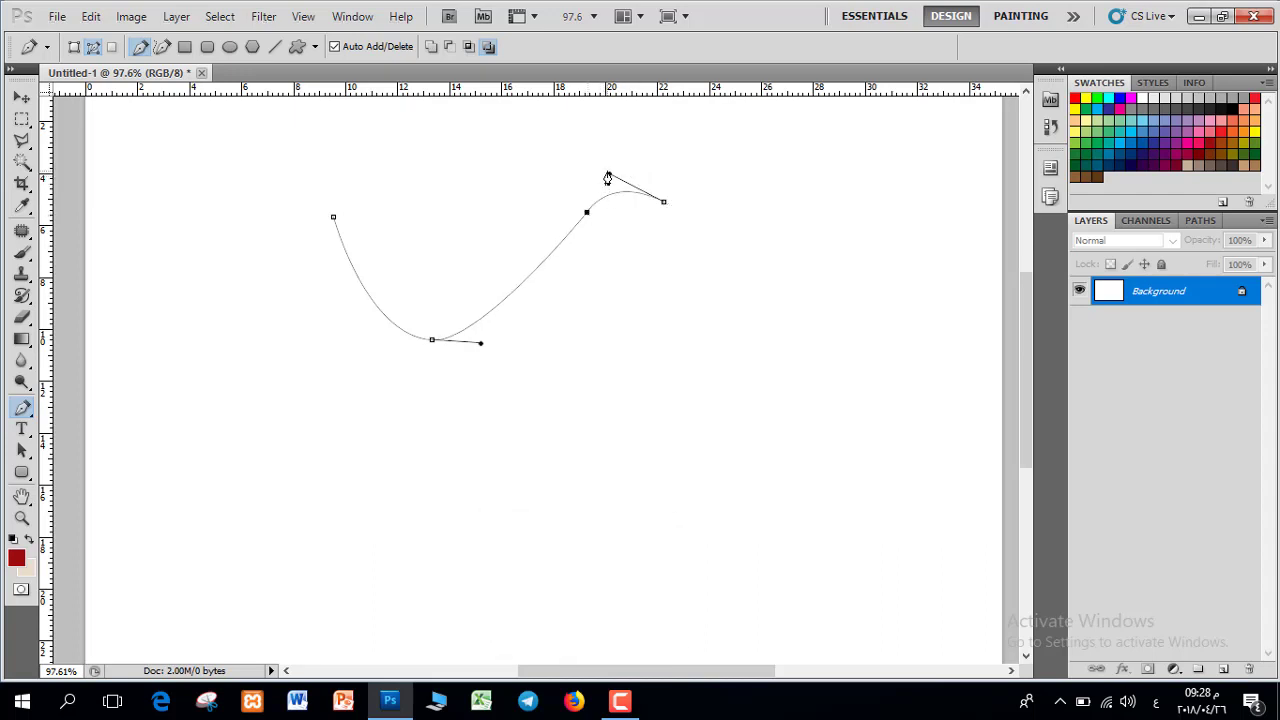
drag(607, 178, 591, 144)
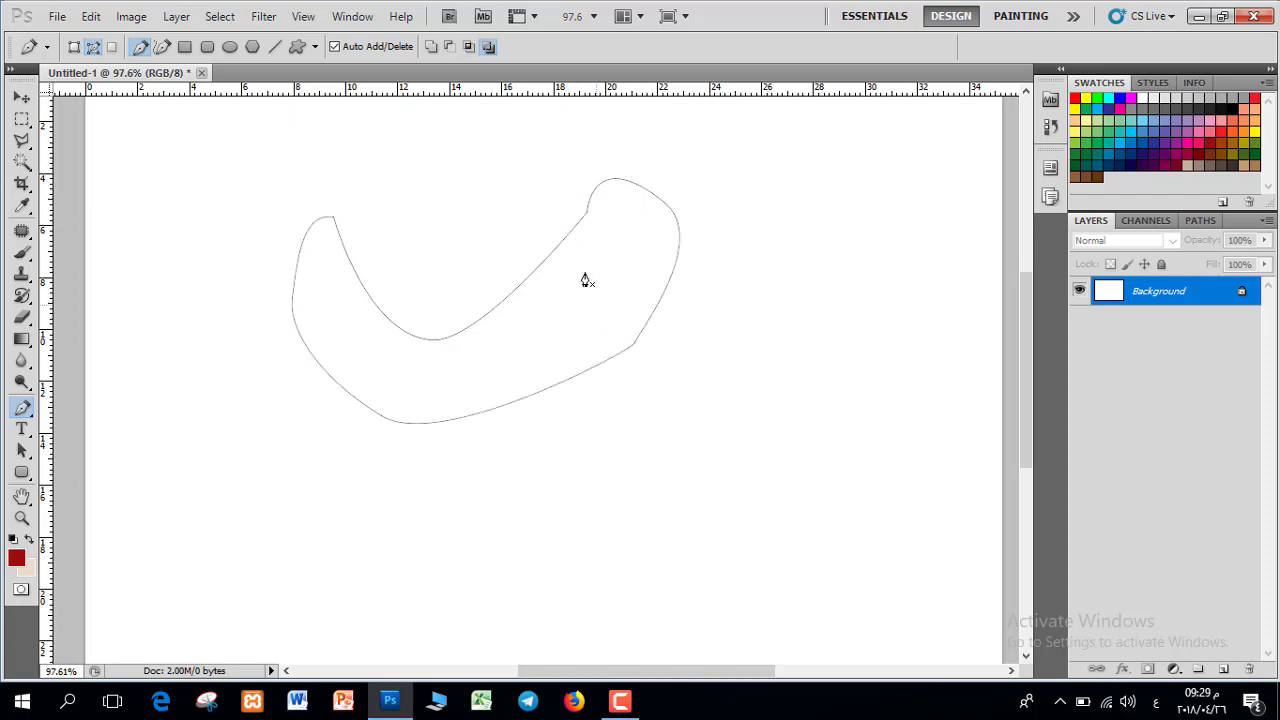
- Convert the closed crescent path into a new anti-aliased selection with a feather radius of 0 pixels
right_click(535, 301)
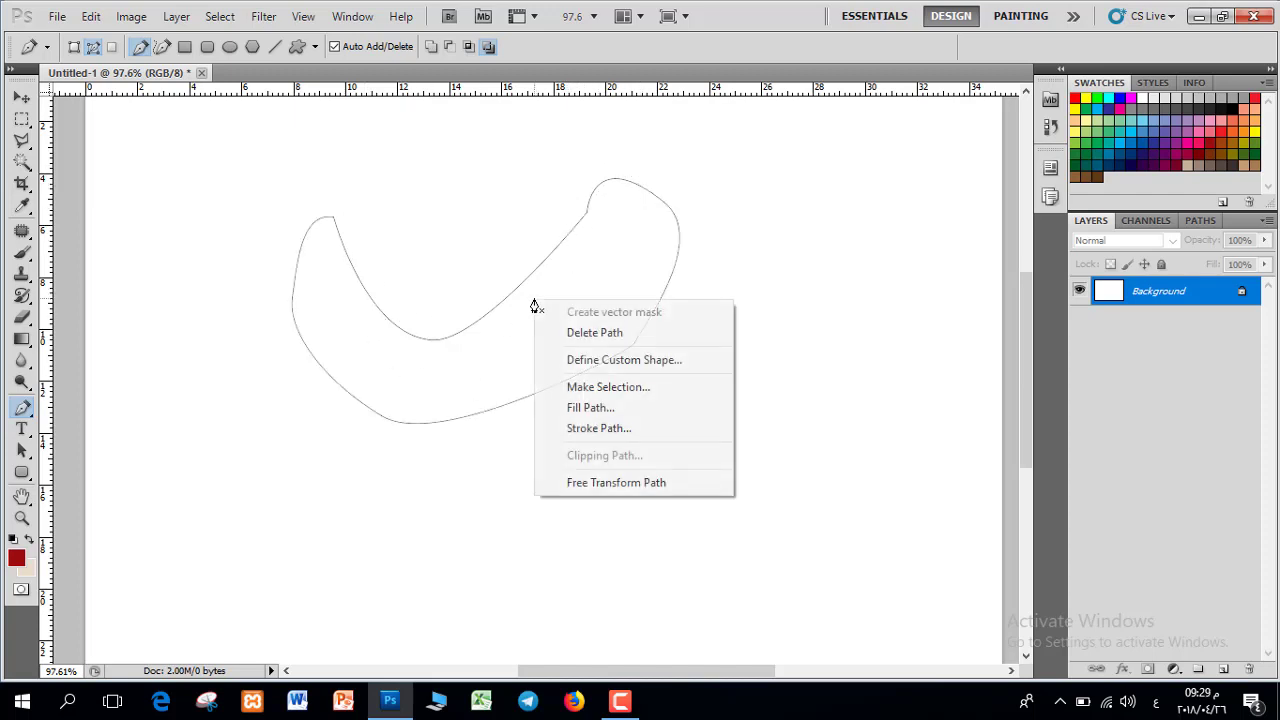
click(608, 388)
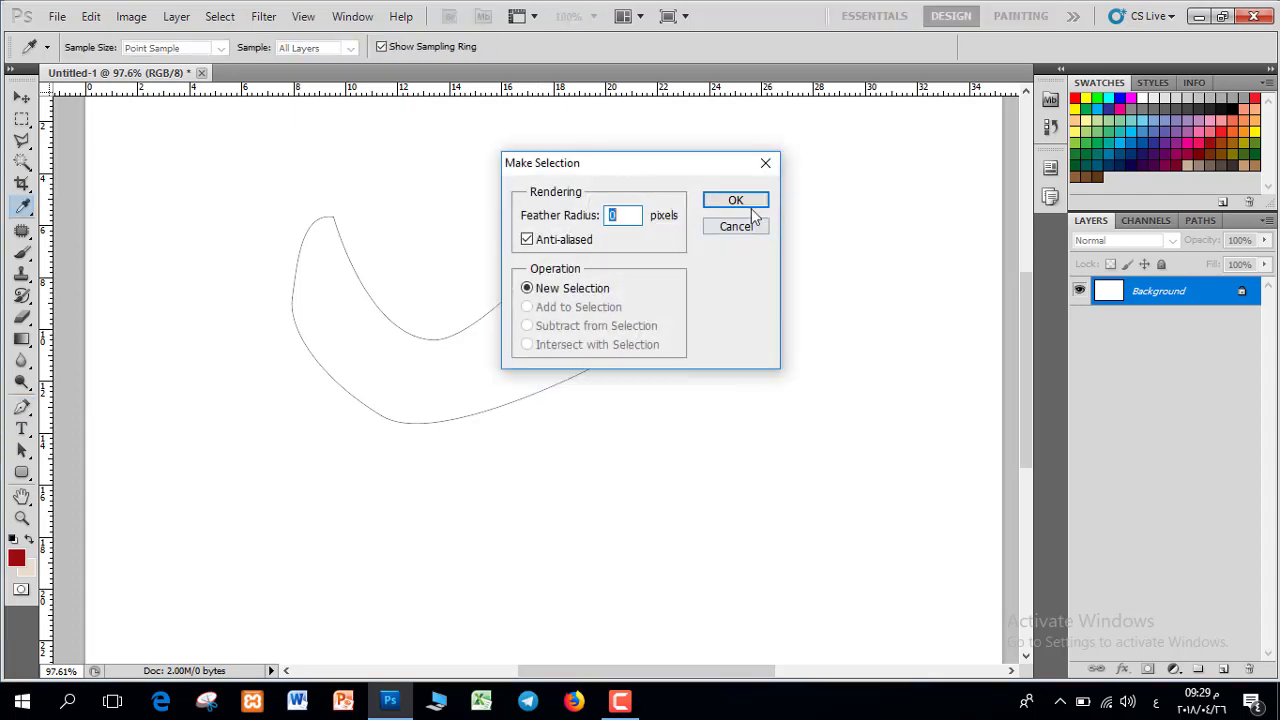
click(737, 201)
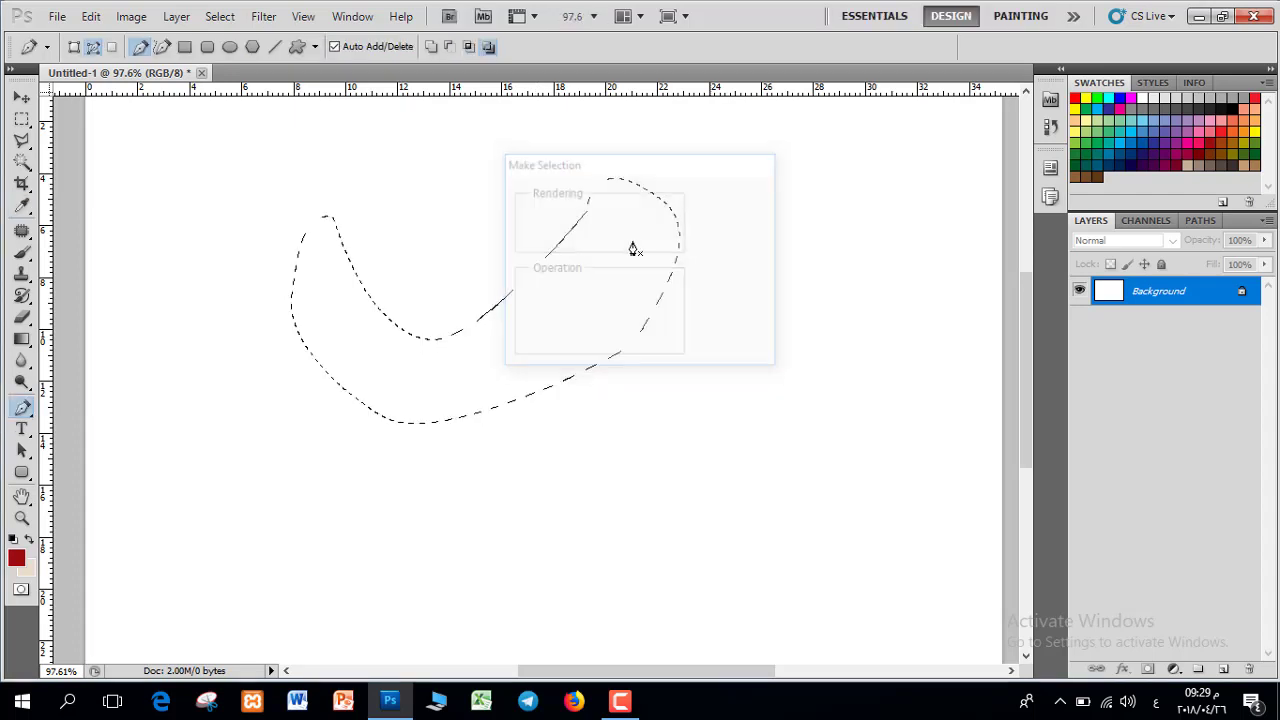
- Create a new layer and paint the crescent selection dark red with the 147-pixel Brush
click(22, 253)
click(1223, 668)
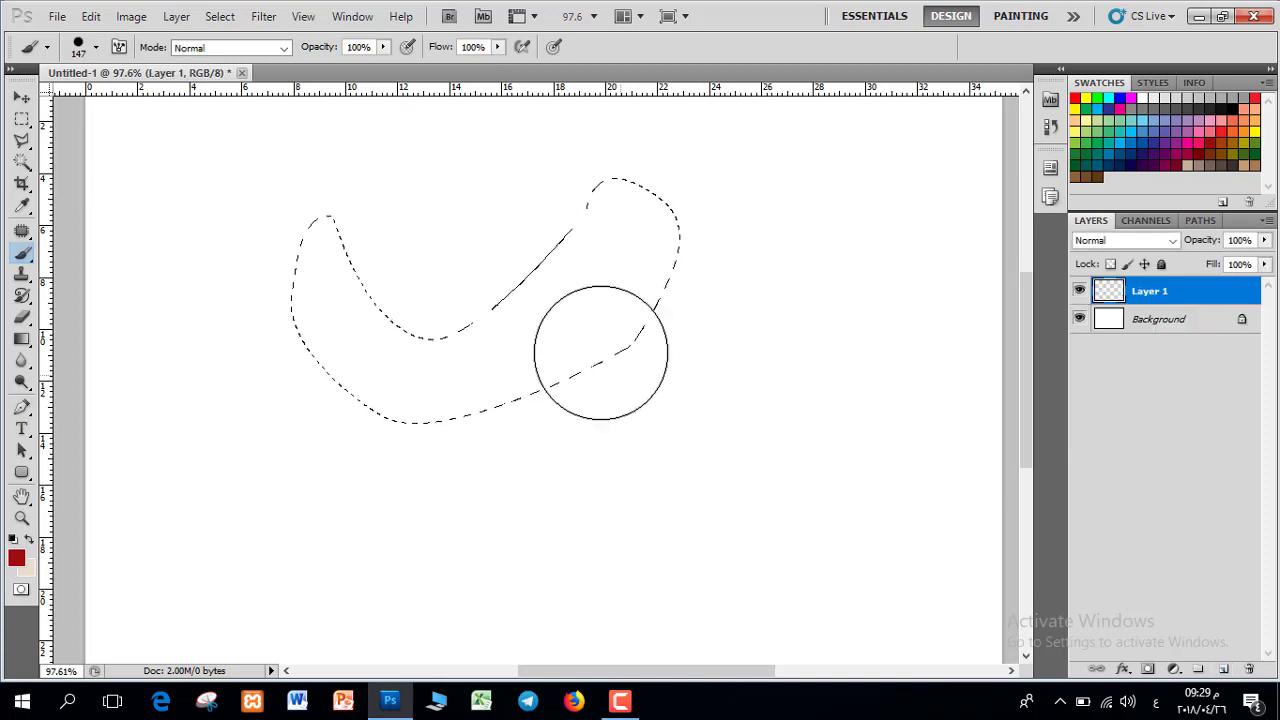
mouse_move(600, 337)
mouse_down()
mouse_move(163, 320)
mouse_move(420, 294)
mouse_move(514, 391)
mouse_move(435, 306)
mouse_move(171, 229)
mouse_up()
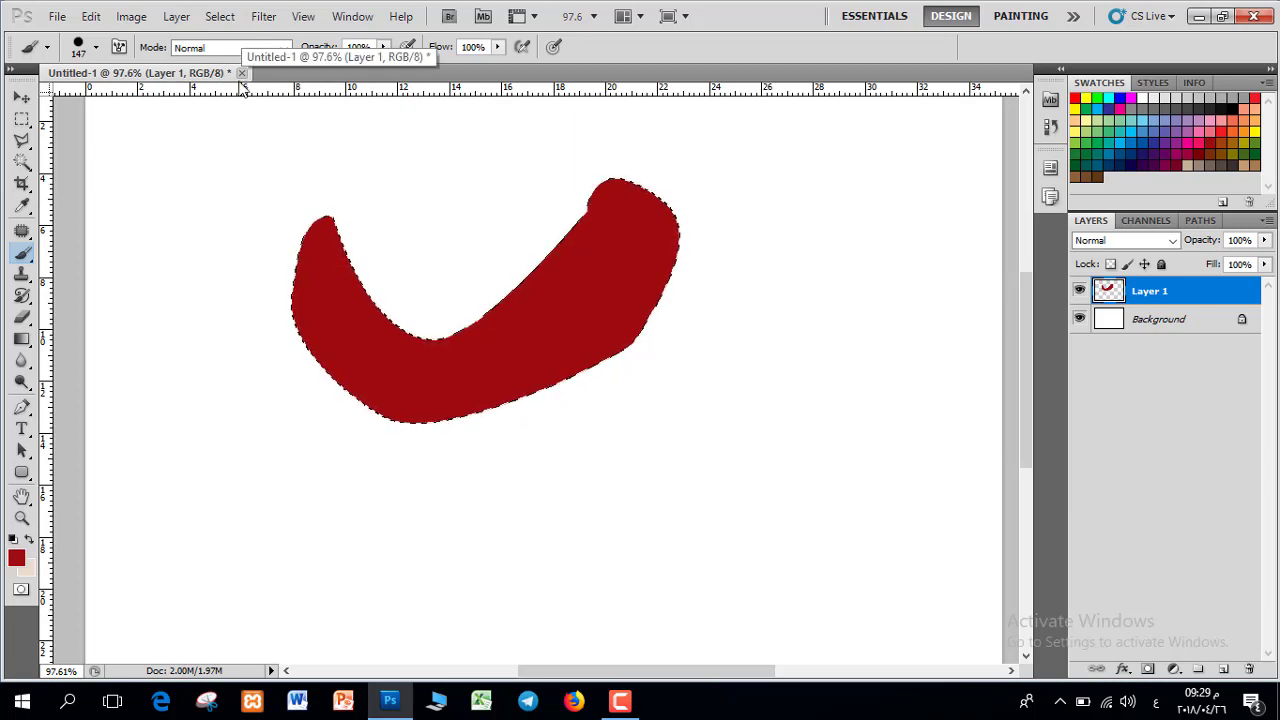
- Close the Untitled-1 document without saving its changes
click(240, 73)
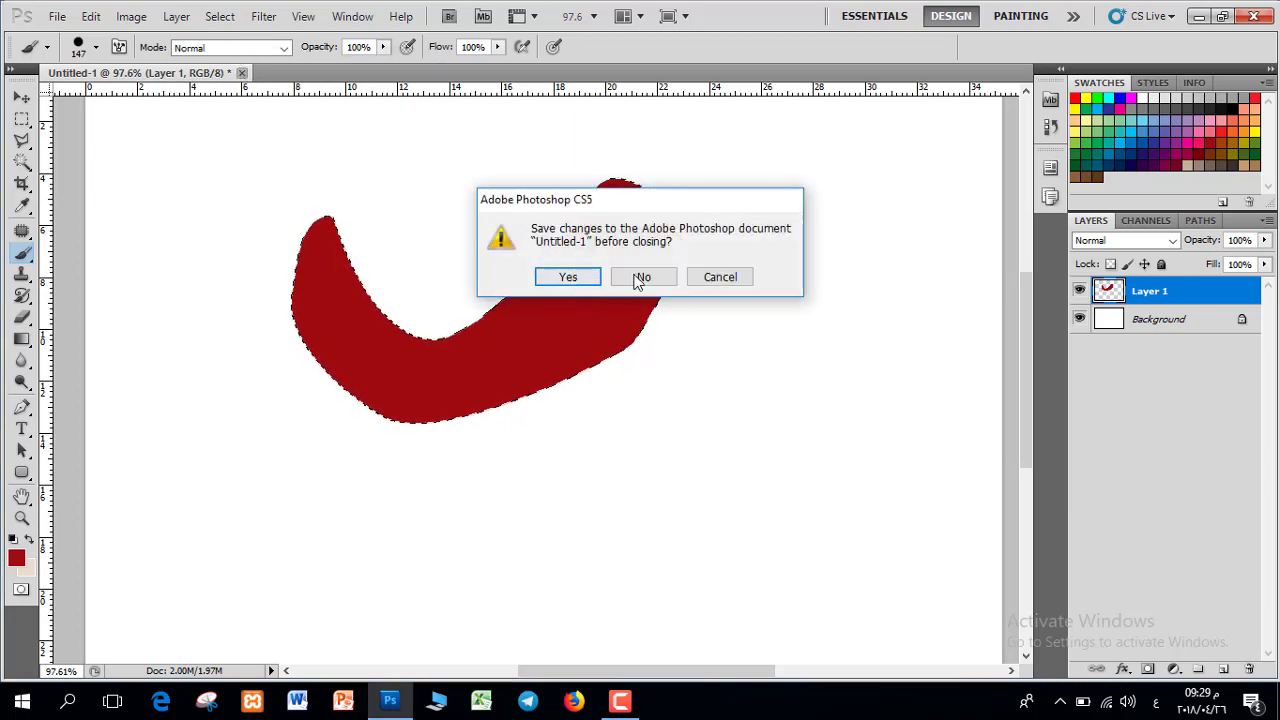
click(642, 278)
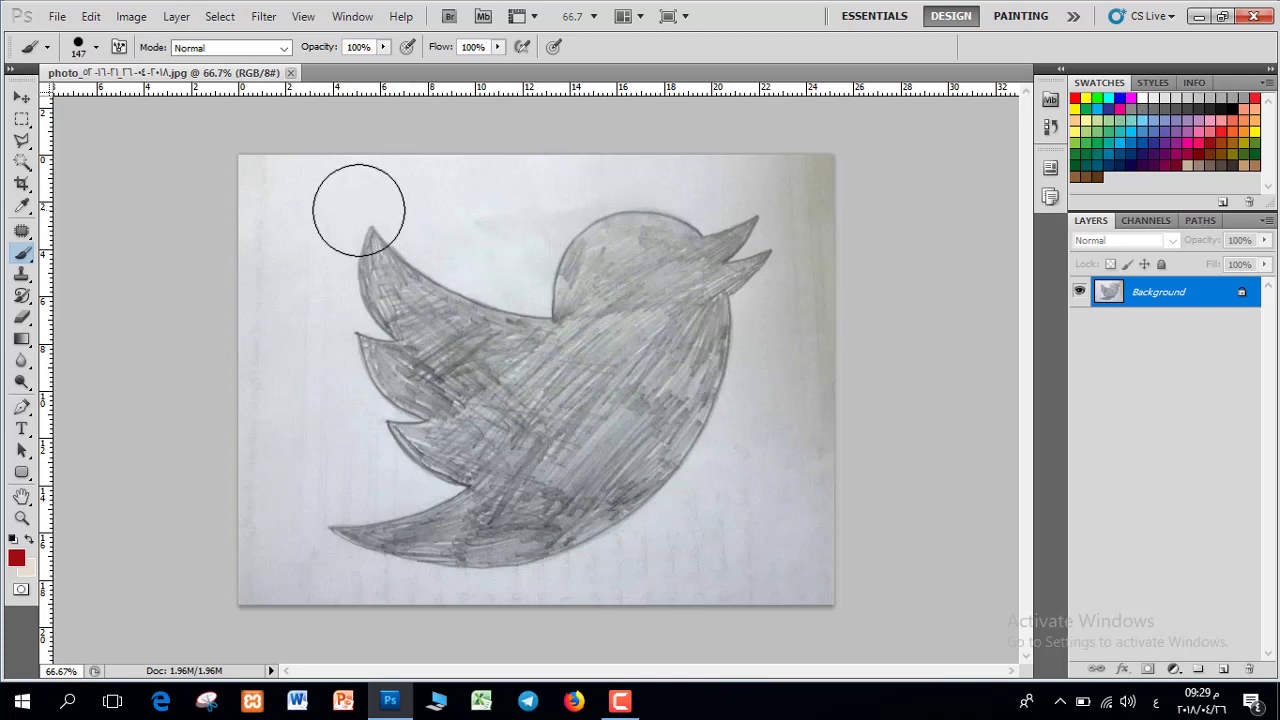
- Start a Pen path at the bird's upper wing tip and curve it along the wing's edge to the notch below the head
click(22, 407)
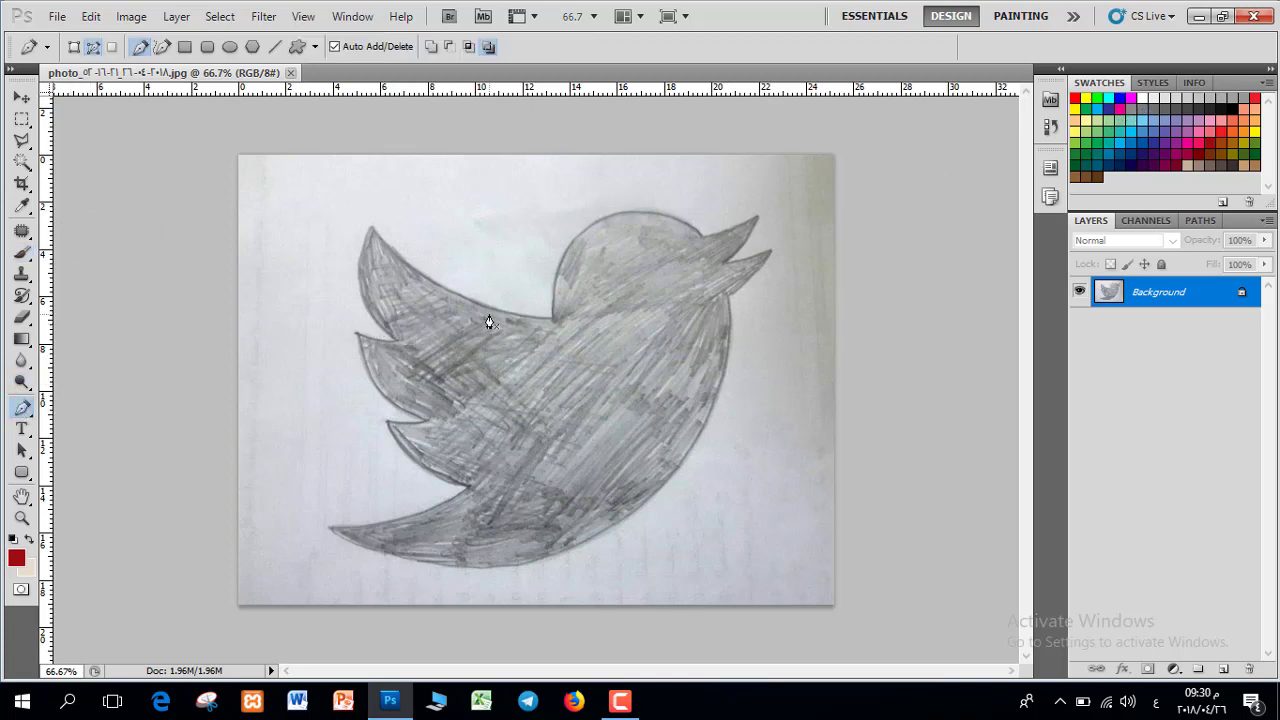
scroll(486, 318, up, 5)
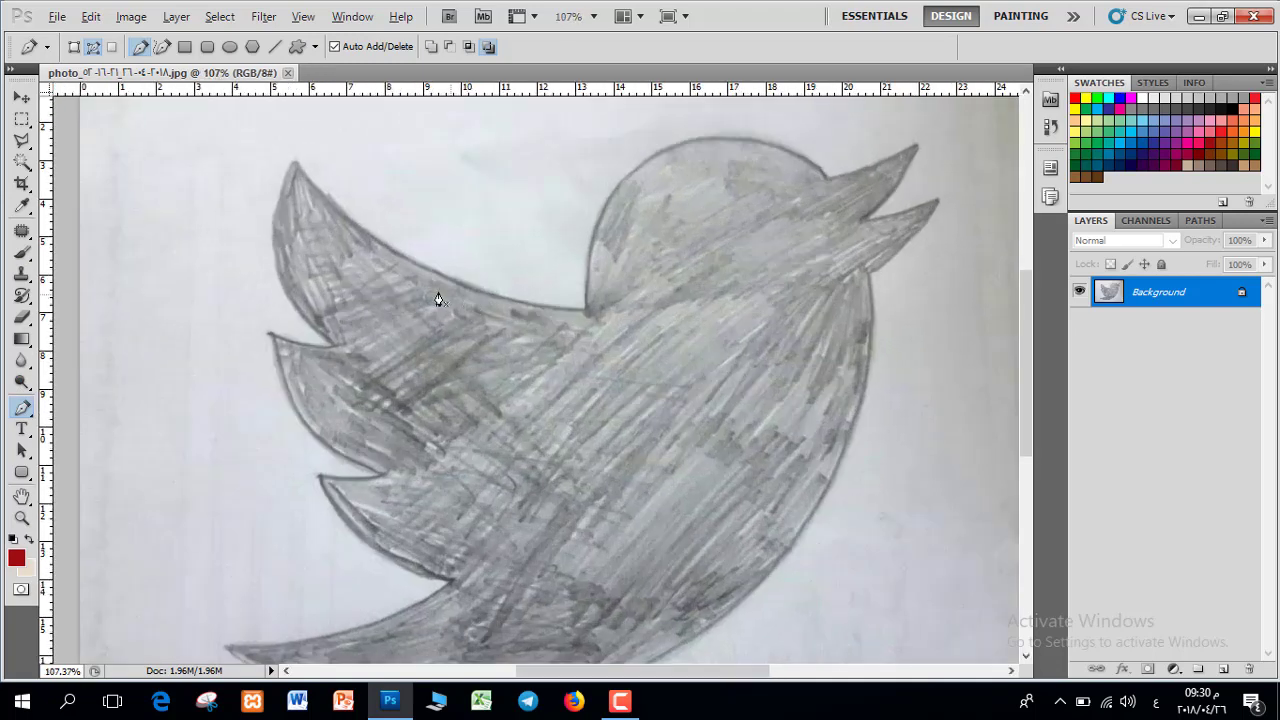
scroll(437, 297, down, 2)
scroll(424, 296, up, 4)
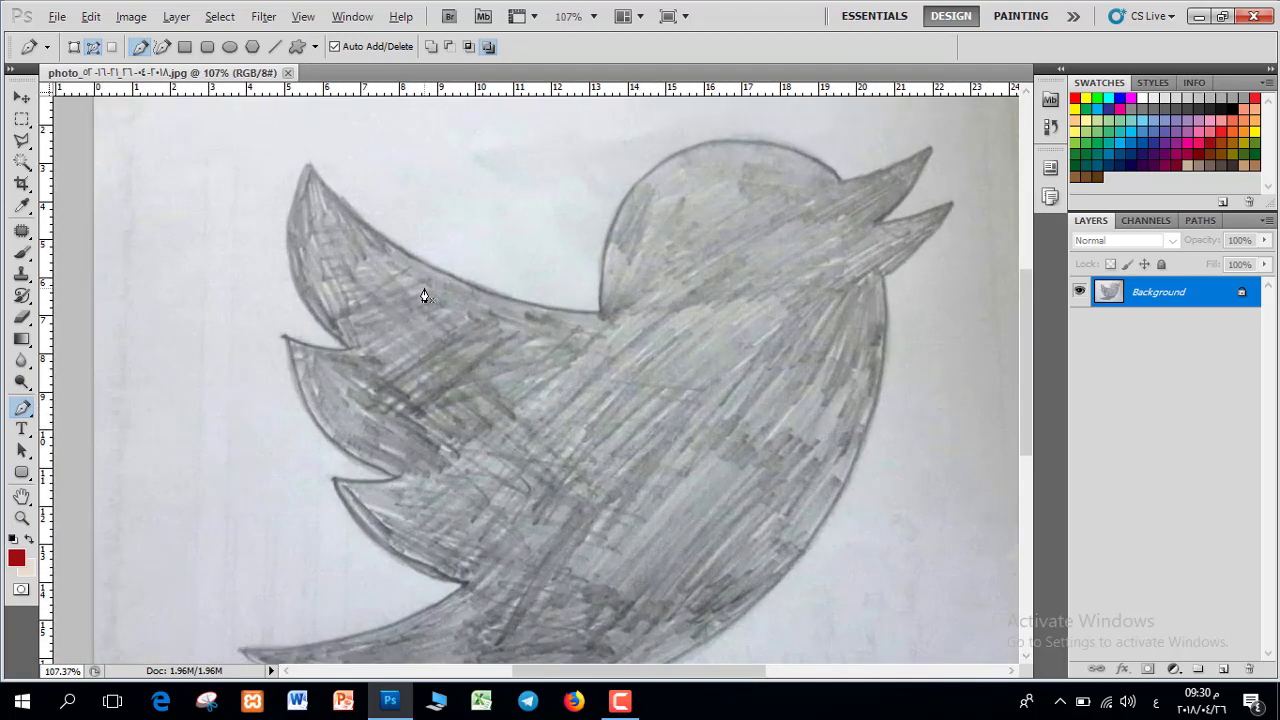
scroll(358, 229, up, 2)
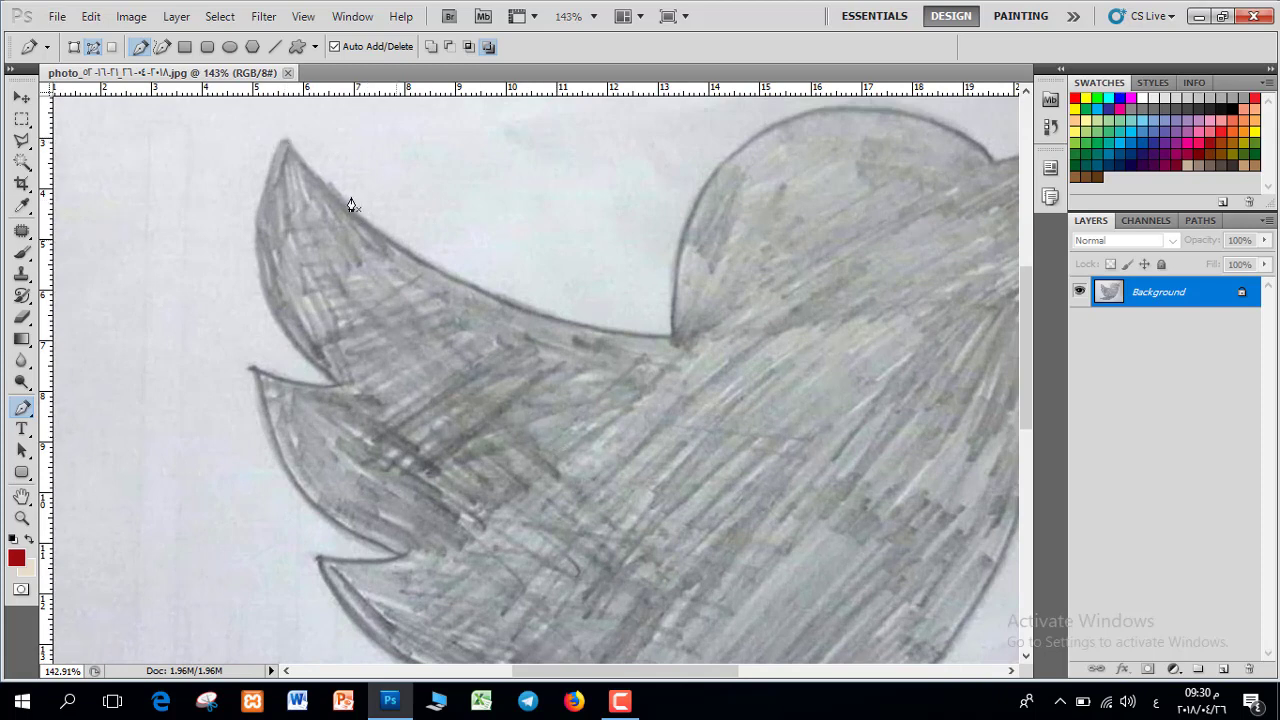
click(283, 140)
drag(671, 337, 909, 338)
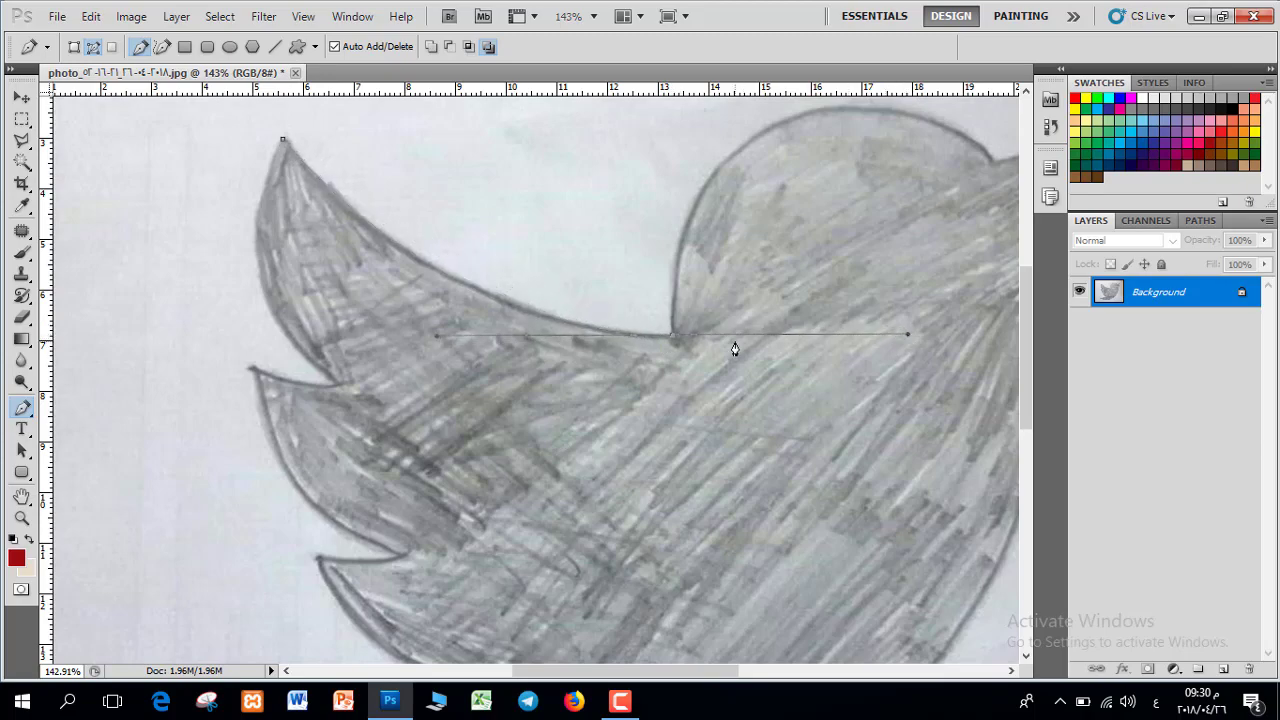
alt+scroll(734, 349, up, 5)
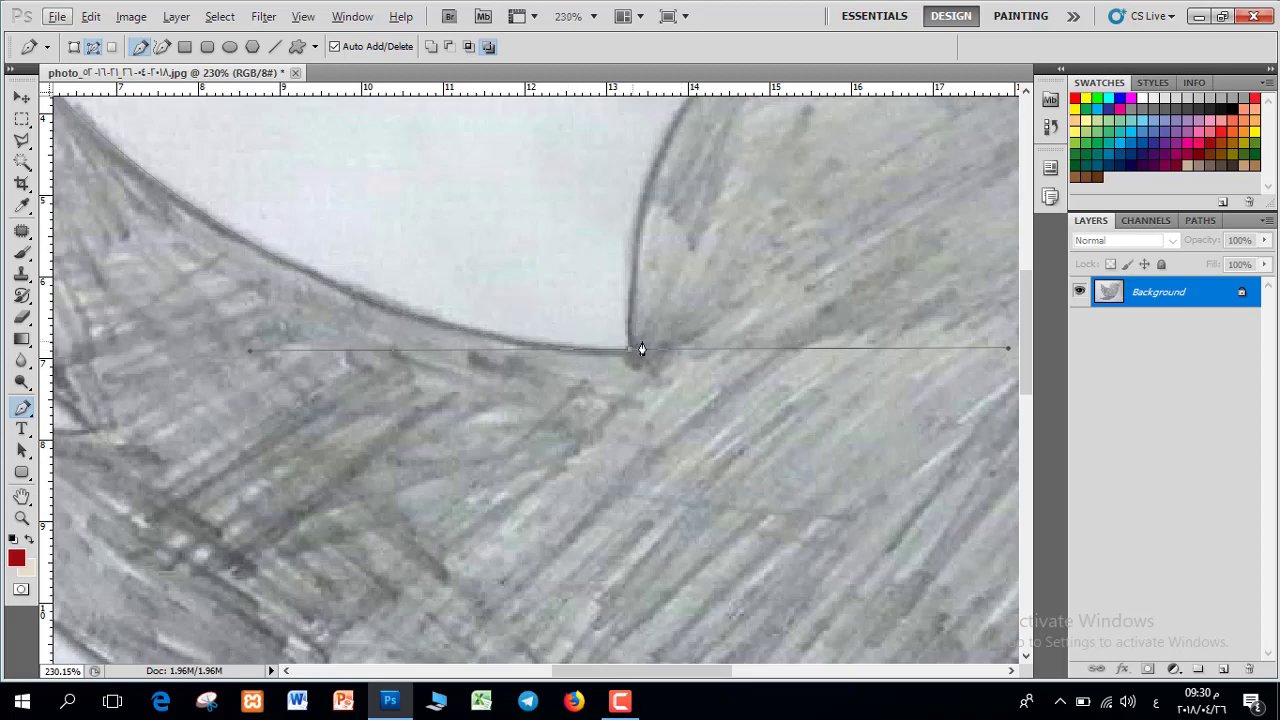
alt+scroll(680, 344, down, 3)
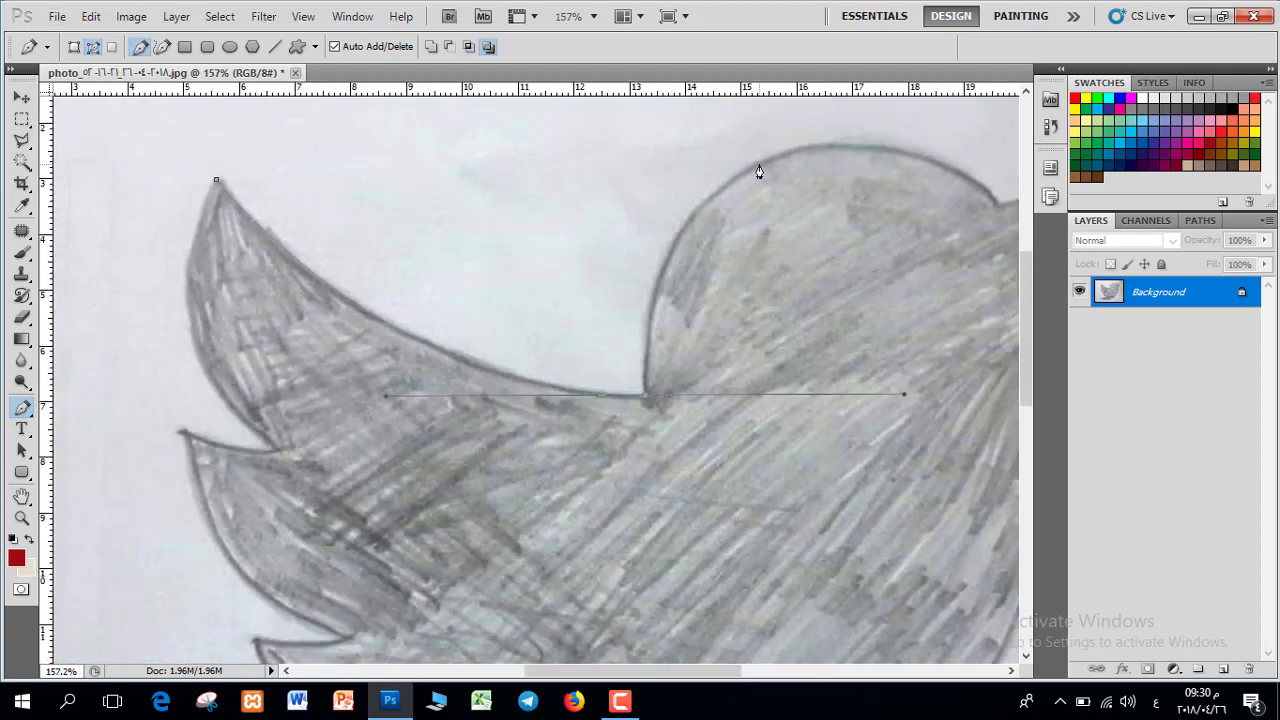
drag(760, 166, 867, 158)
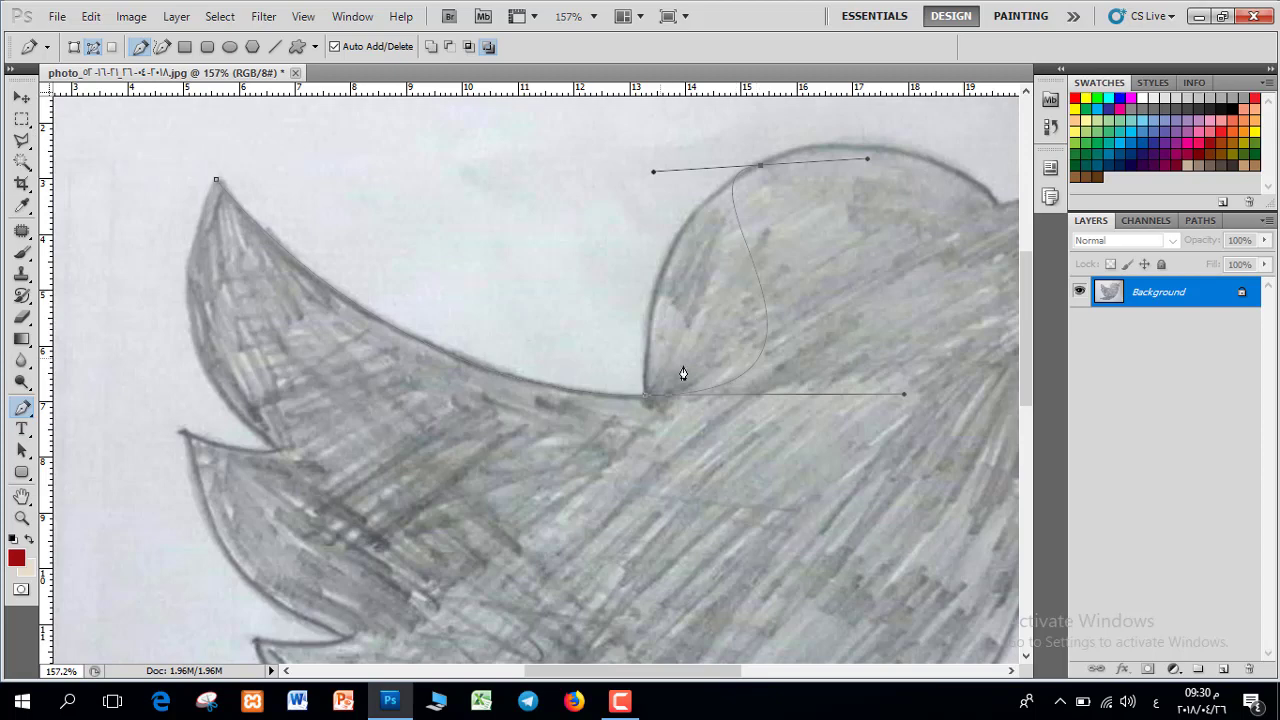
key(ctrl+z)
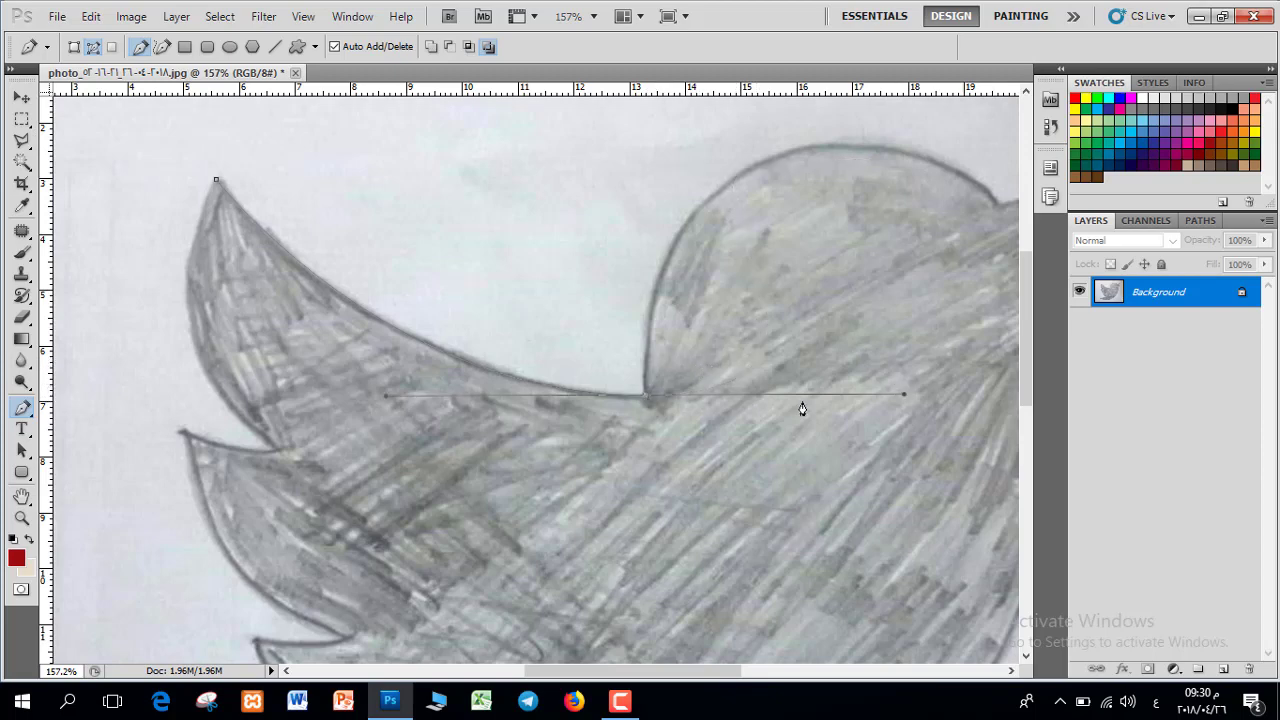
- Remove the outgoing handle at the wing-head notch and trace the head's outline to the beak's base, adjusting the anchor on the head's curve
alt+click(645, 397)
drag(760, 206, 649, 151)
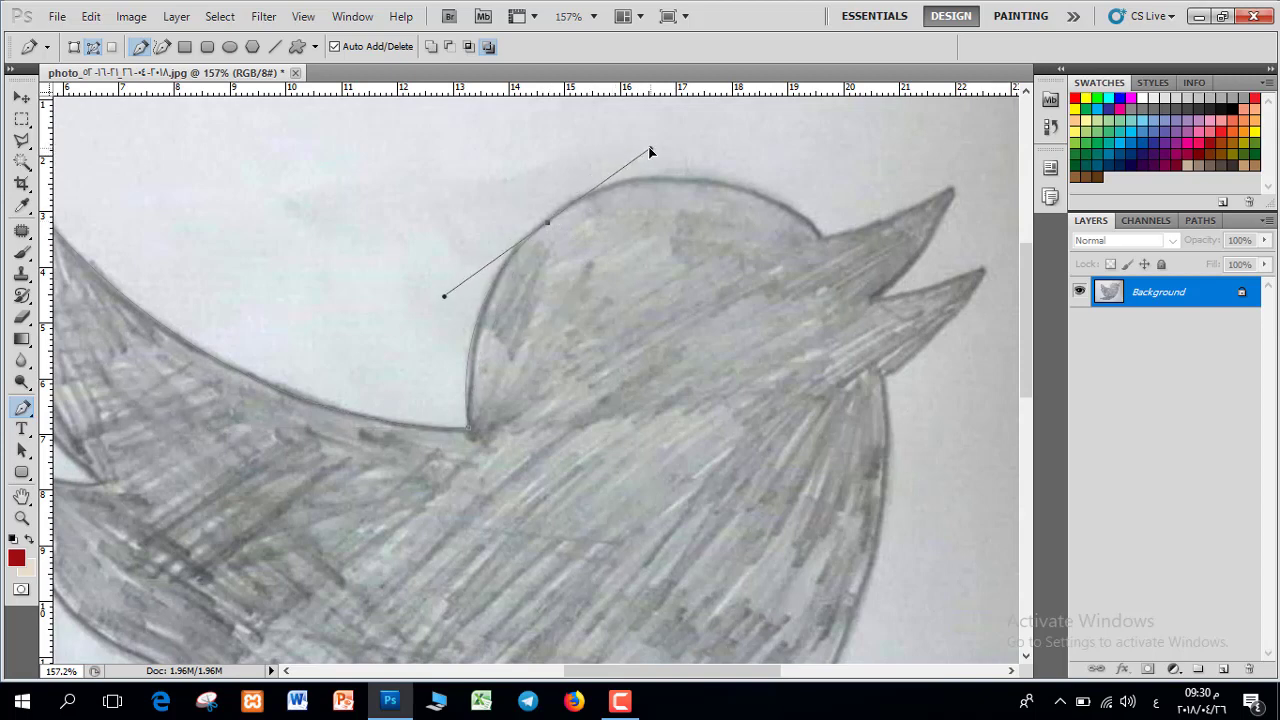
drag(821, 236, 876, 284)
drag(549, 227, 553, 211)
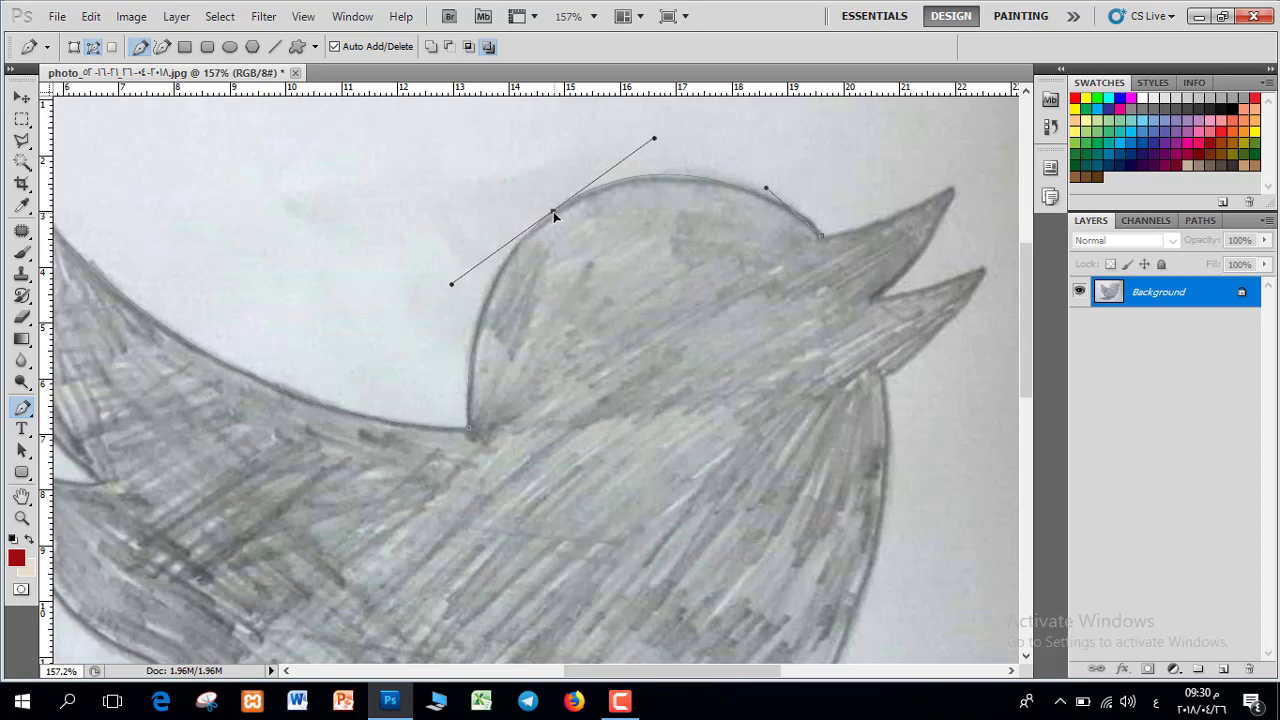
- Remove the outgoing handle at the beak's base, curve the path to the upper beak tip, and remove the tip's outgoing handle
scroll(805, 258, up, 1)
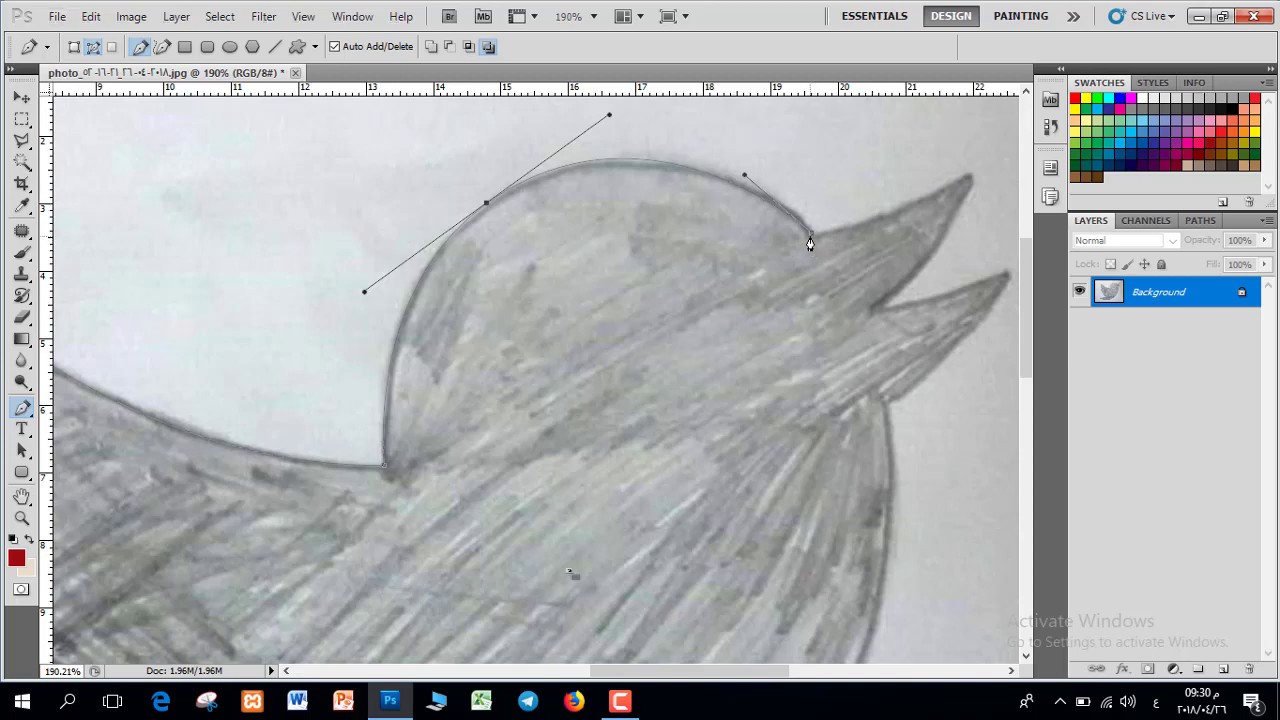
key(alt)
scroll(860, 235, right, 3)
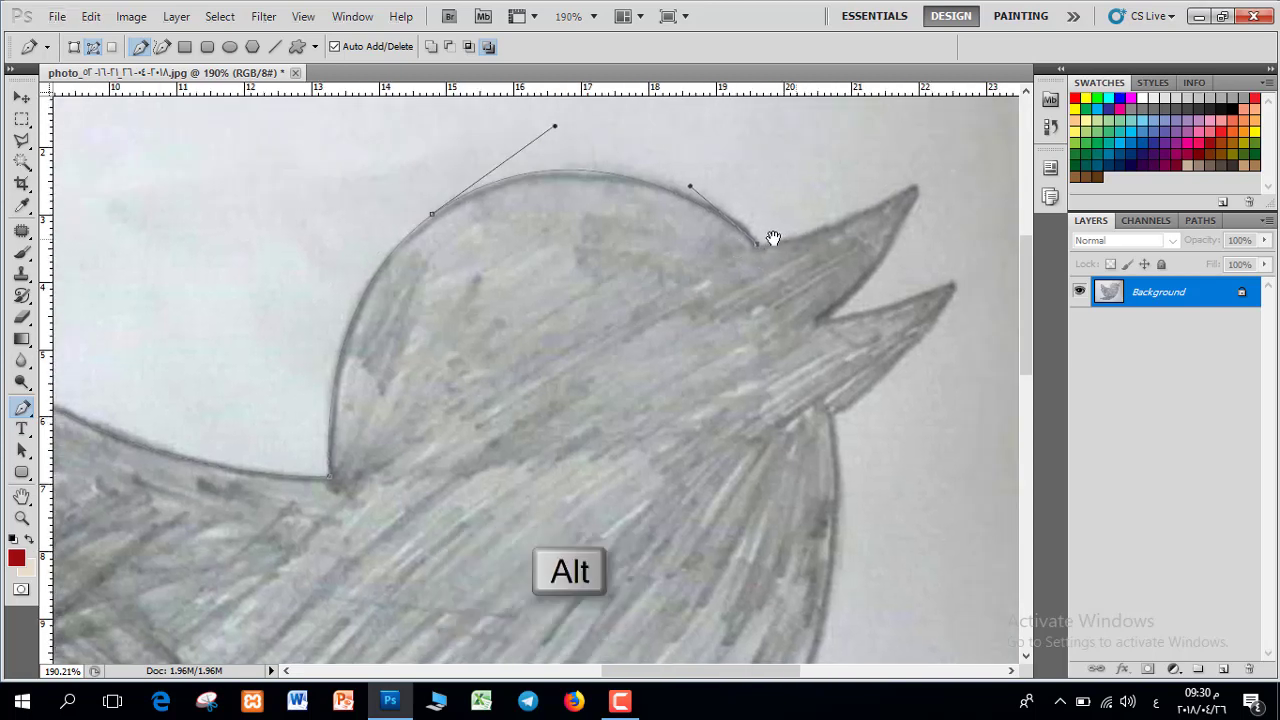
drag(881, 190, 986, 134)
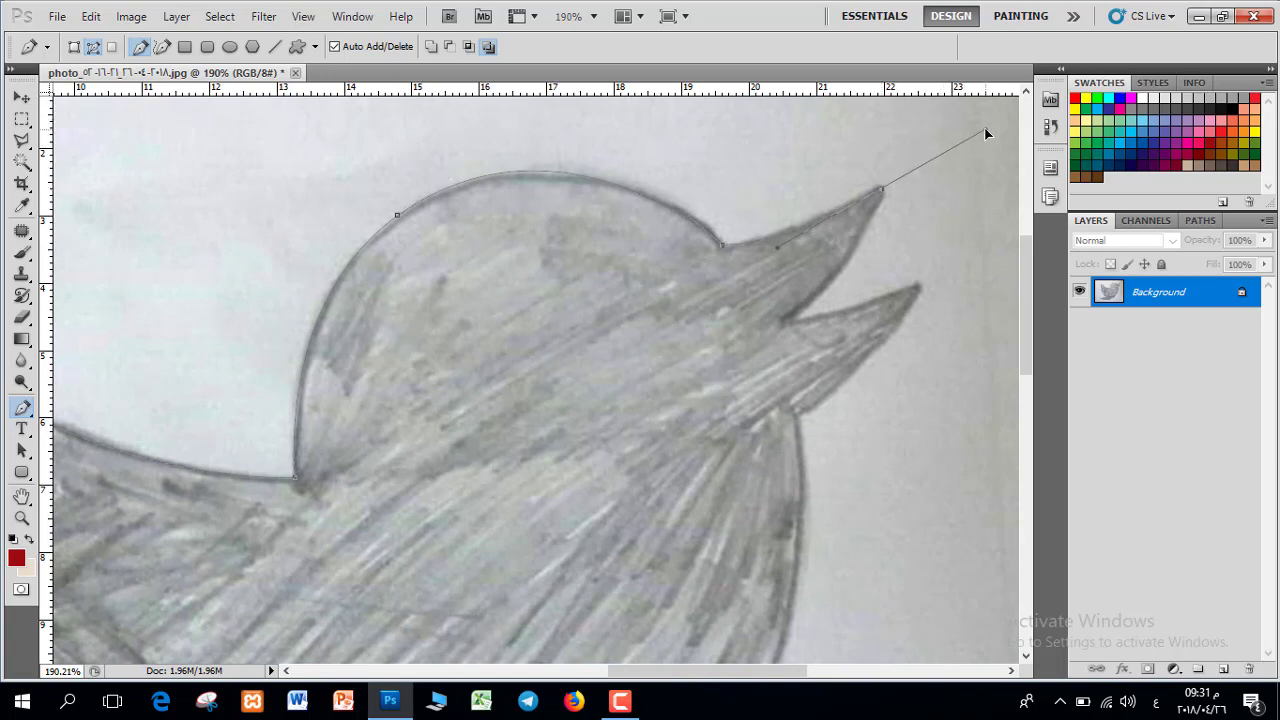
alt+click(880, 192)
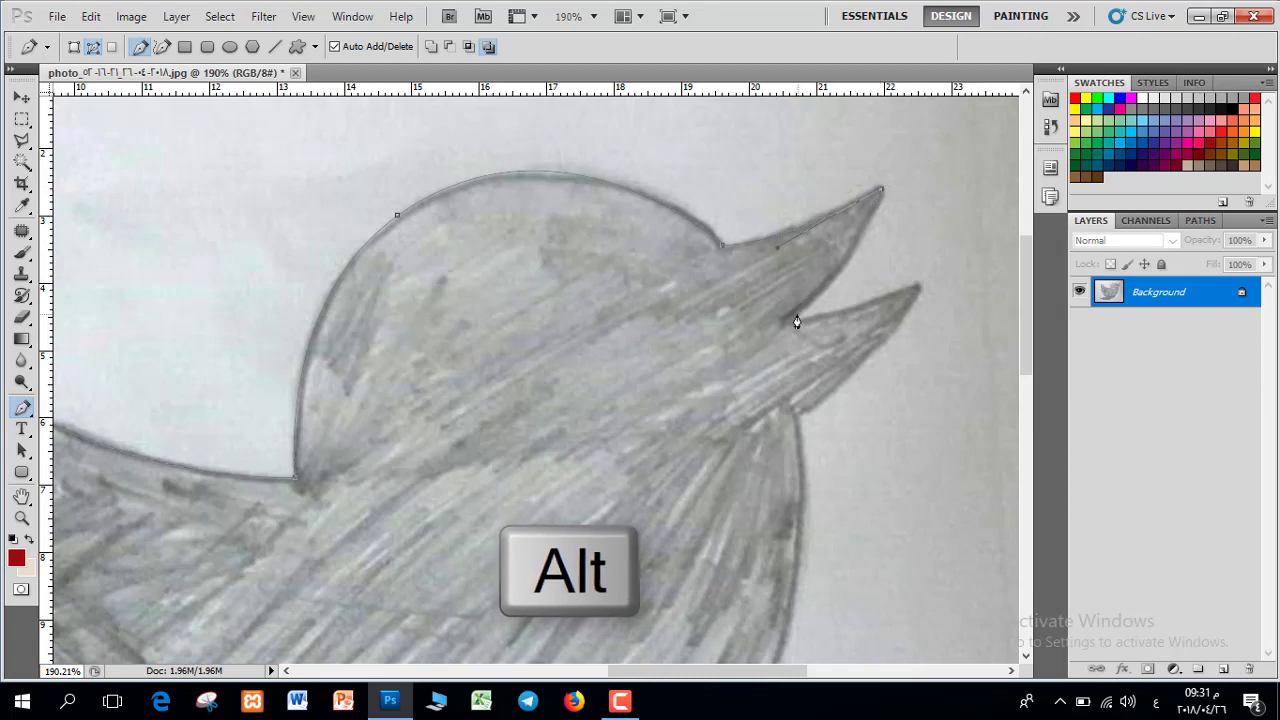
- Curve the path to the mouth corner and on to the lower beak tip, removing the outgoing handle at both anchors
click(796, 318)
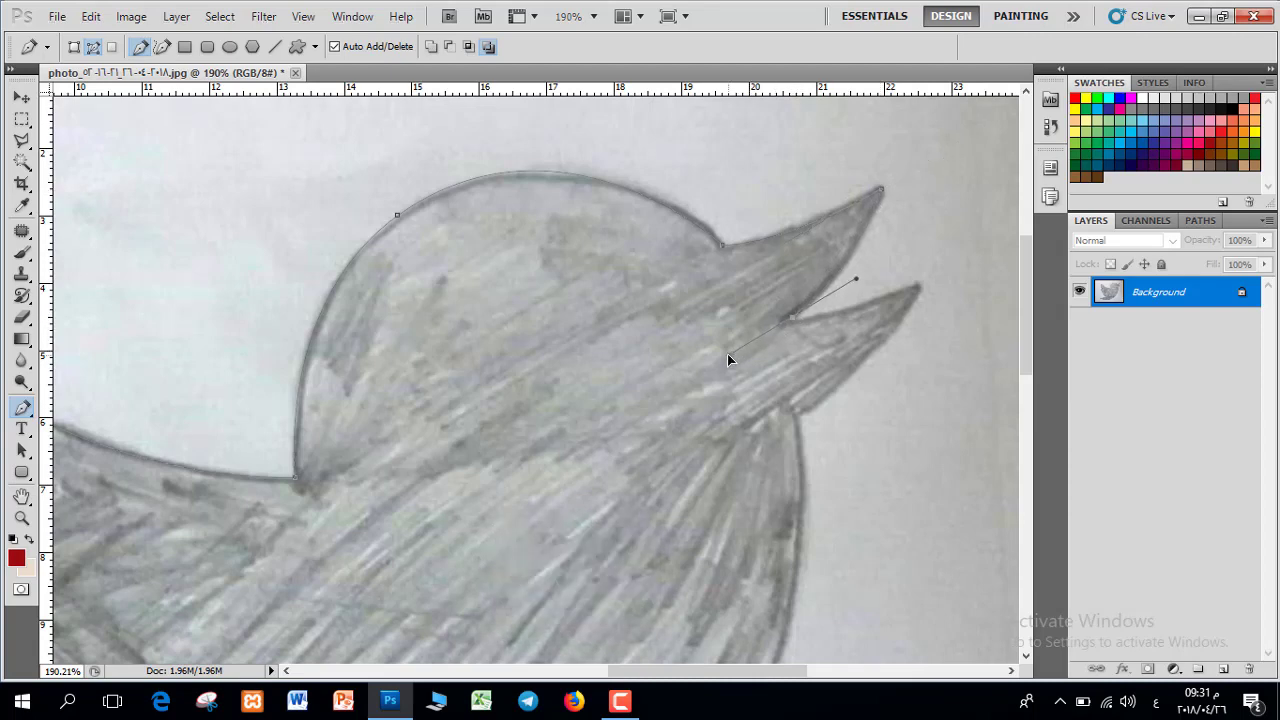
alt+click(790, 318)
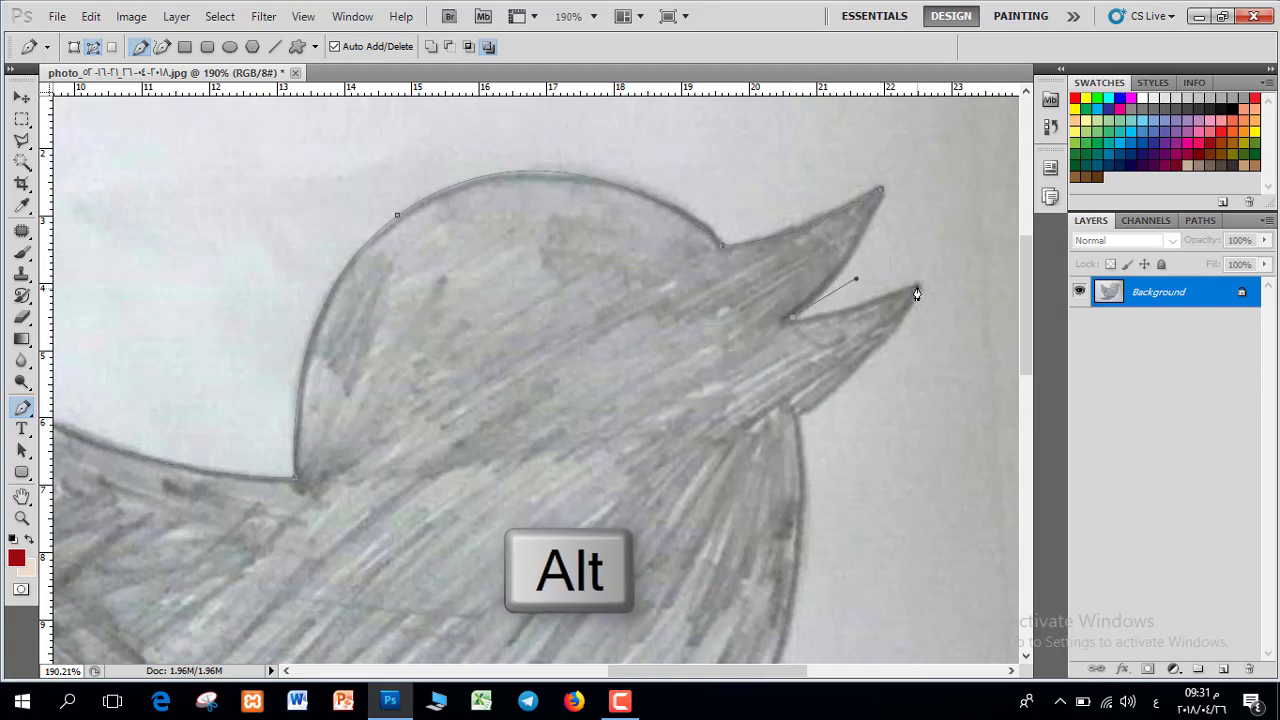
drag(918, 287, 967, 256)
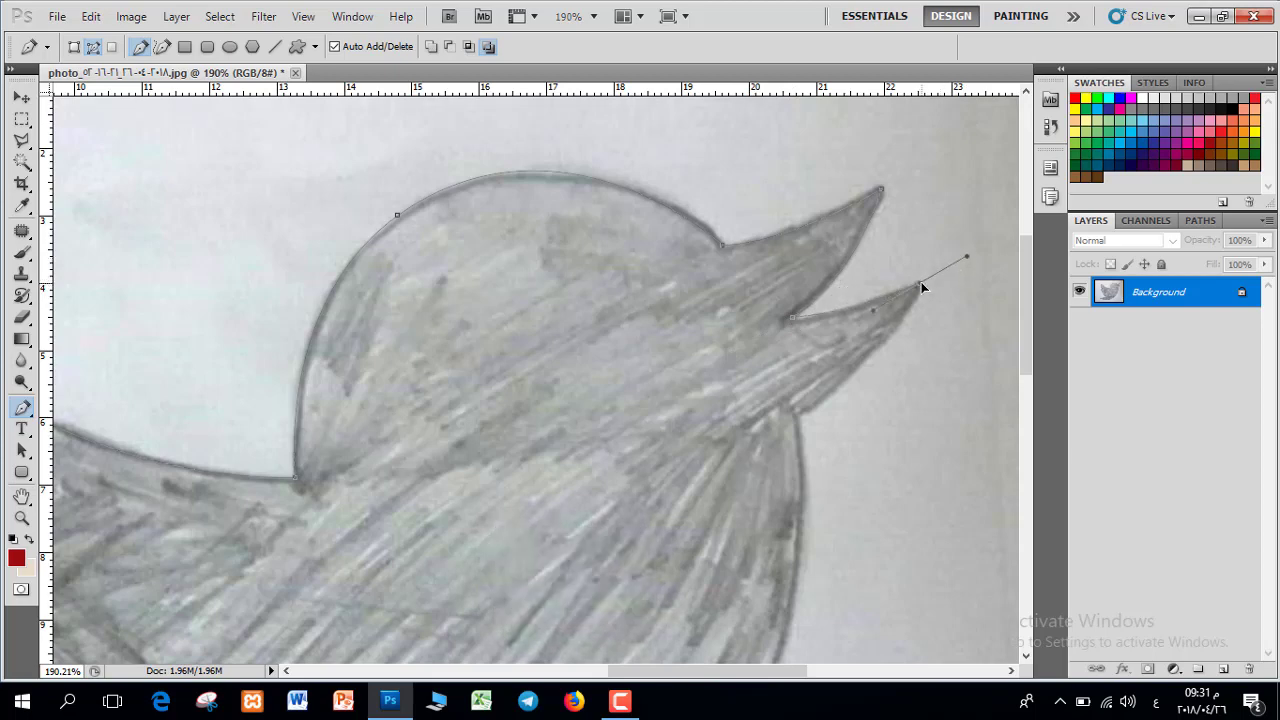
key(ctrl)
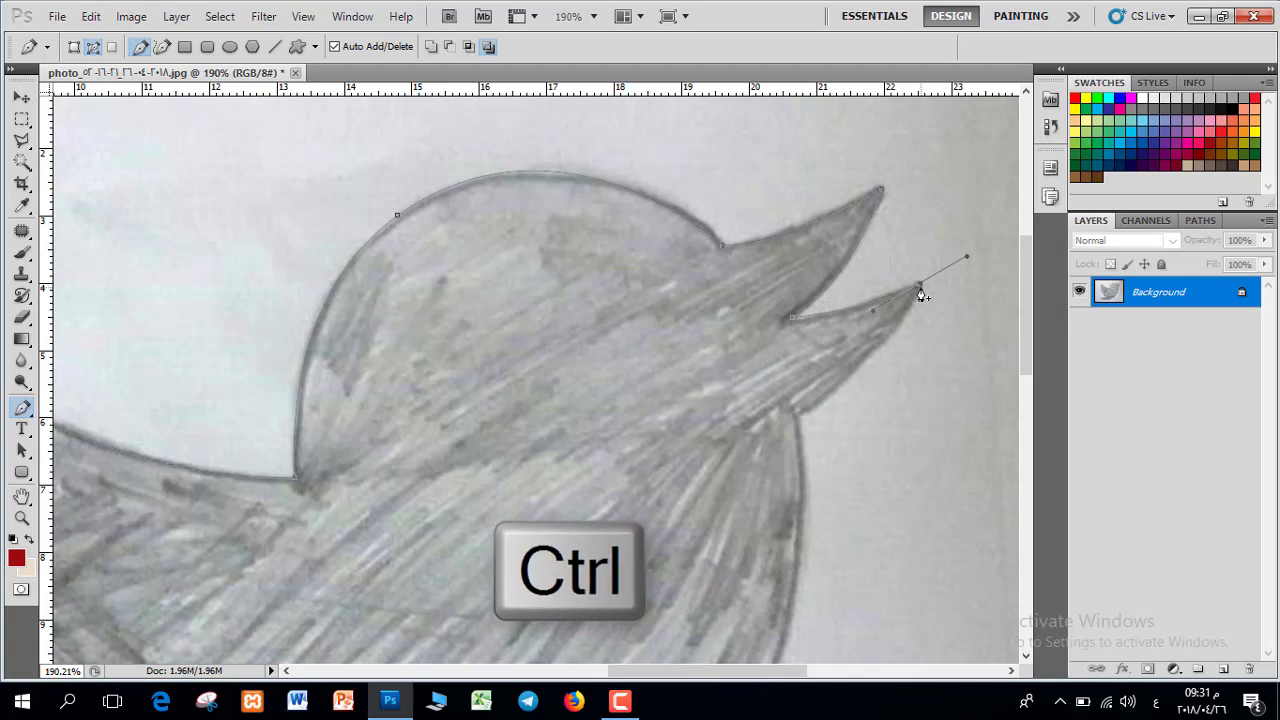
alt+click(920, 289)
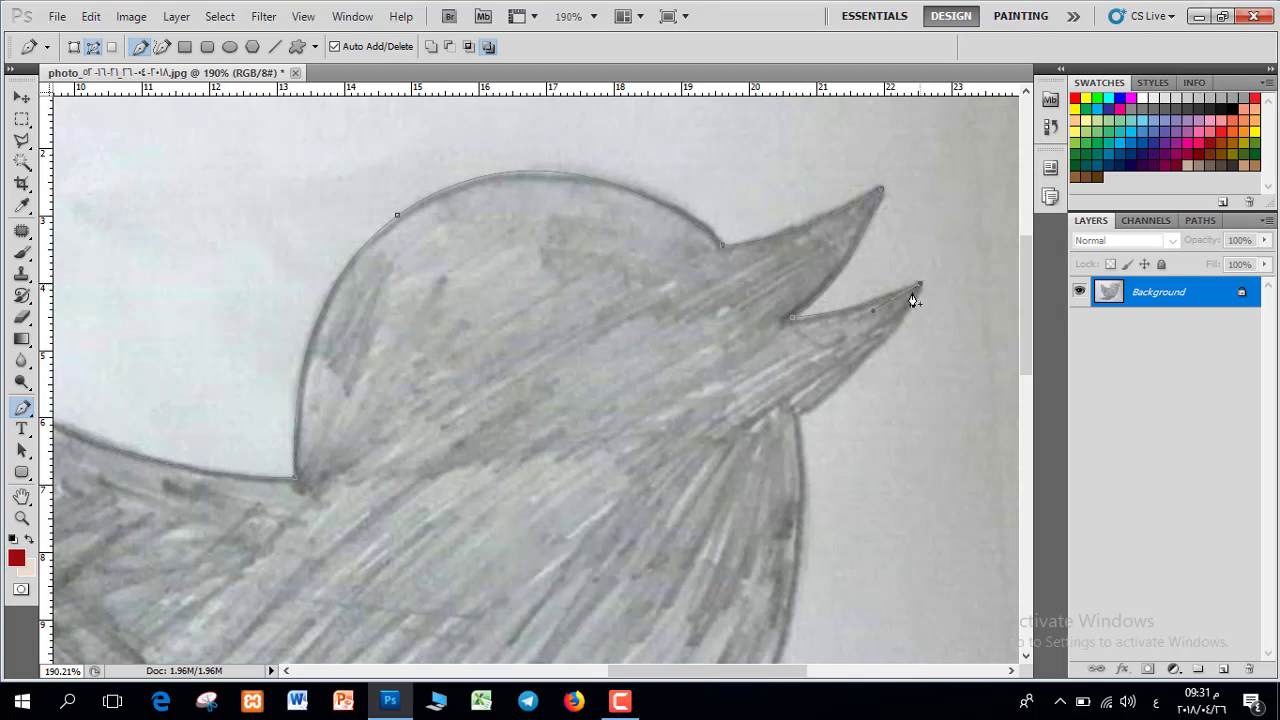
- Curve the path along the lower beak's underside to the throat and remove the outgoing handle there
scroll(848, 373, down, 1)
drag(798, 384, 692, 441)
alt+click(799, 386)
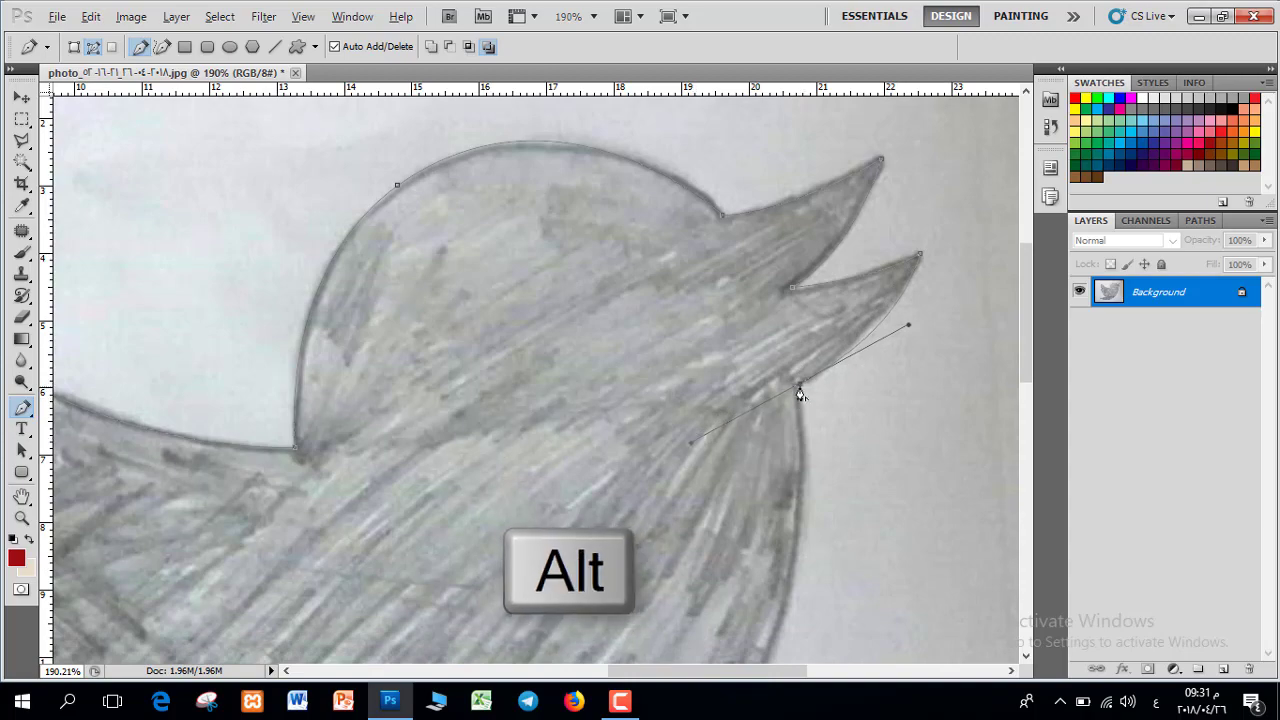
- Place a curved anchor at the tail tip so one long segment sweeps from the throat around the belly
scroll(800, 401, down, 2)
scroll(800, 401, down, 4)
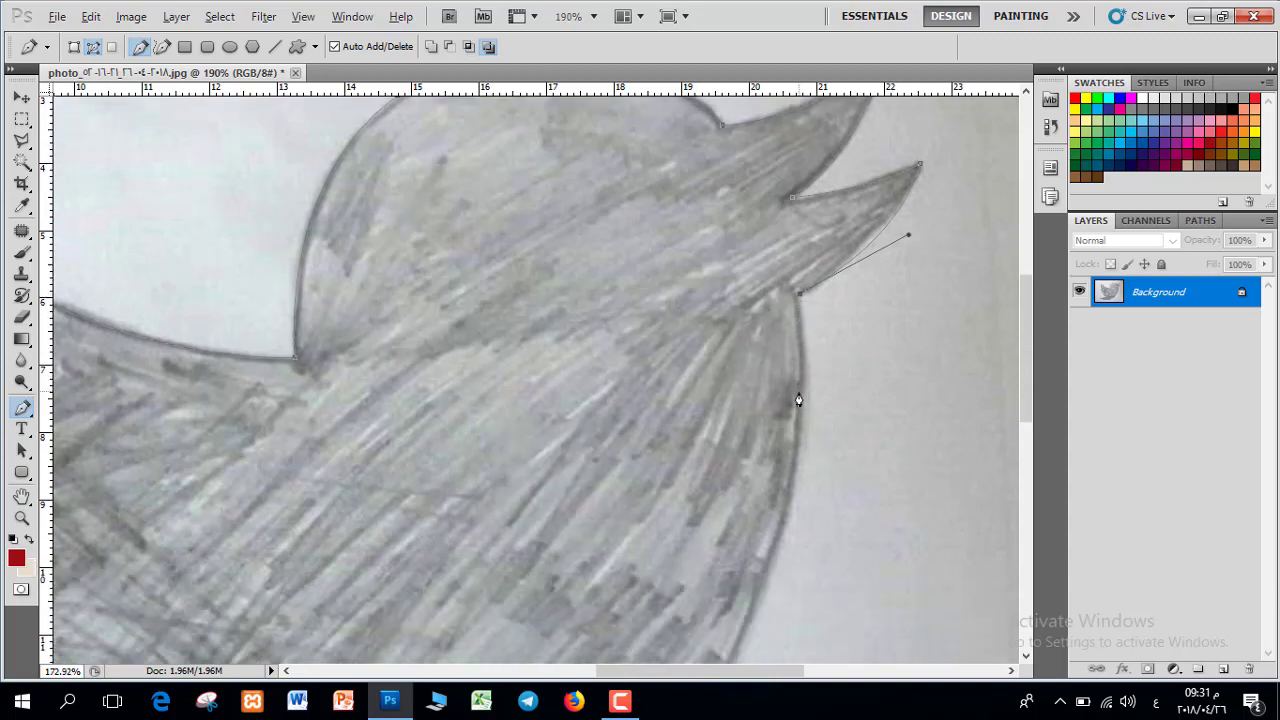
scroll(789, 411, down, 1)
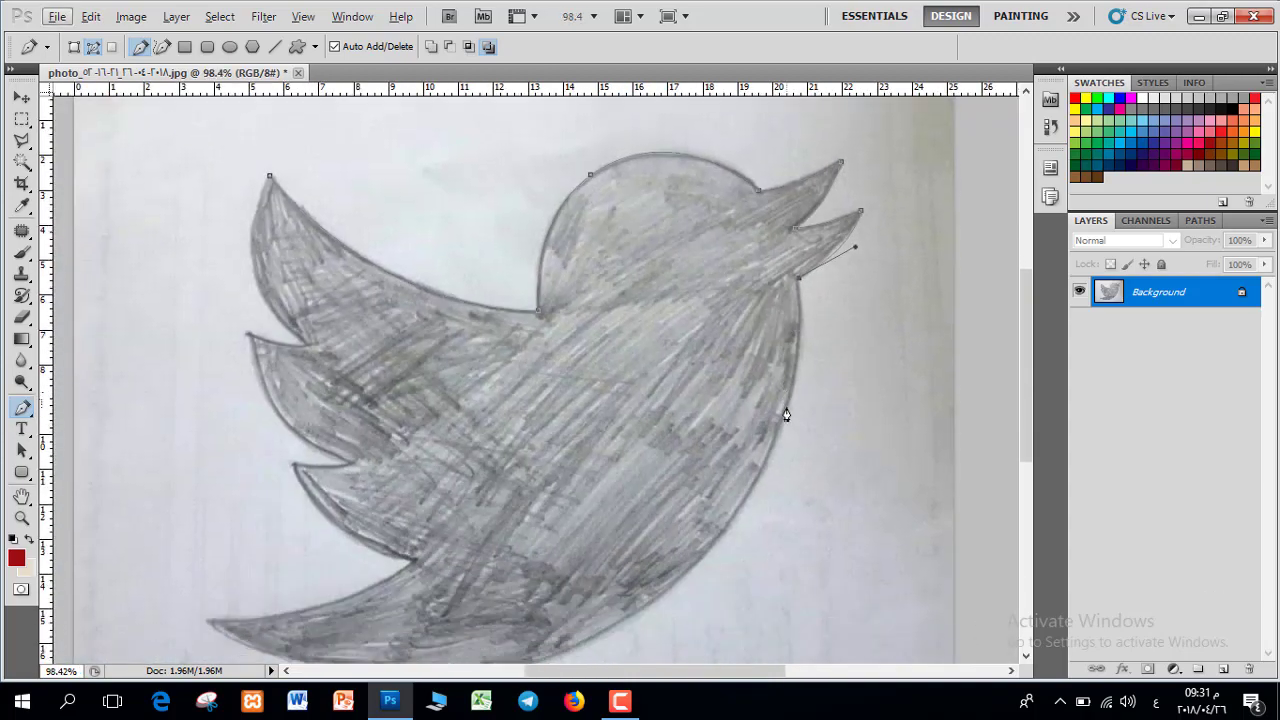
scroll(723, 463, down, 3)
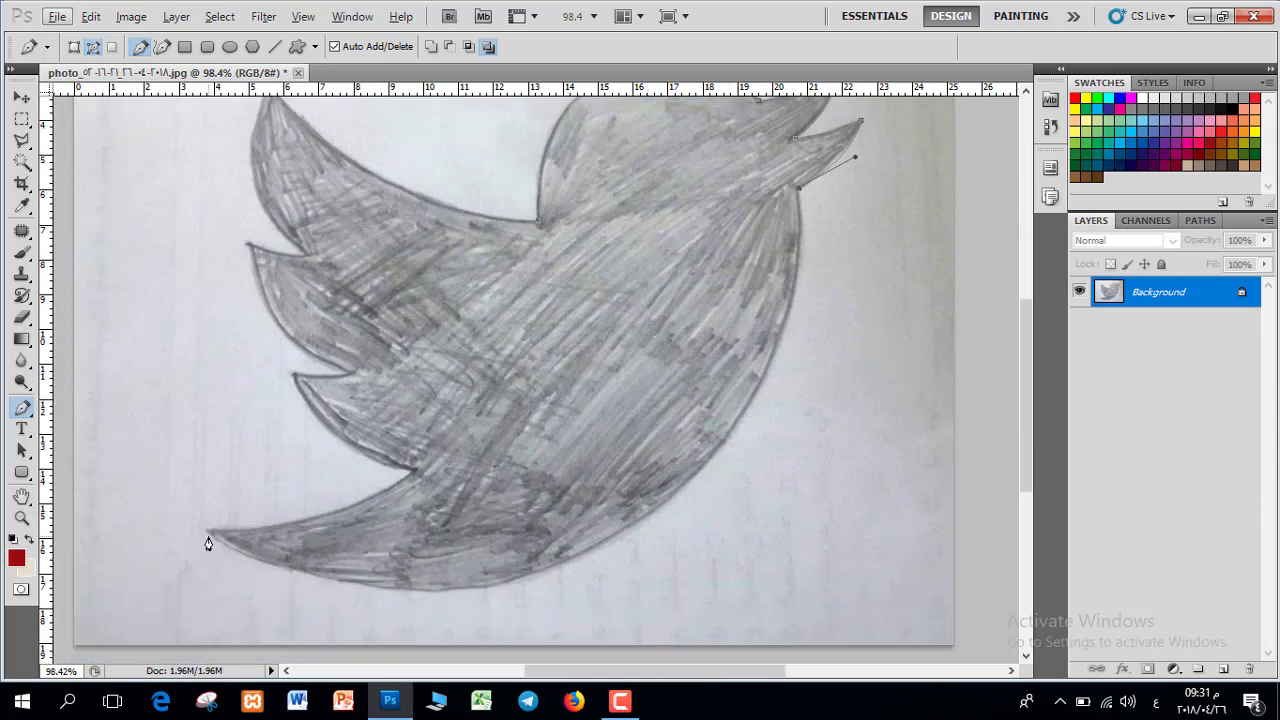
drag(209, 540, 258, 367)
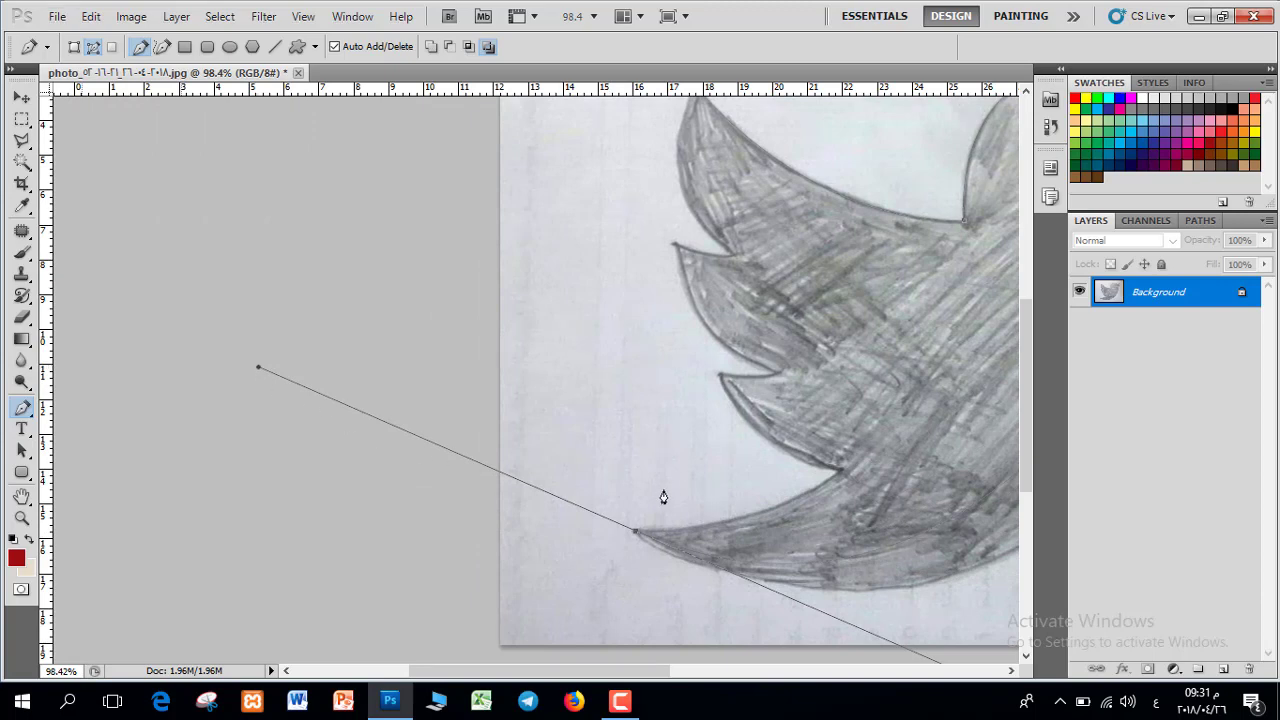
- Adjust the tail tip's incoming direction handle to bring the long belly segment closer to the sketched outline
drag(723, 466, 296, 397)
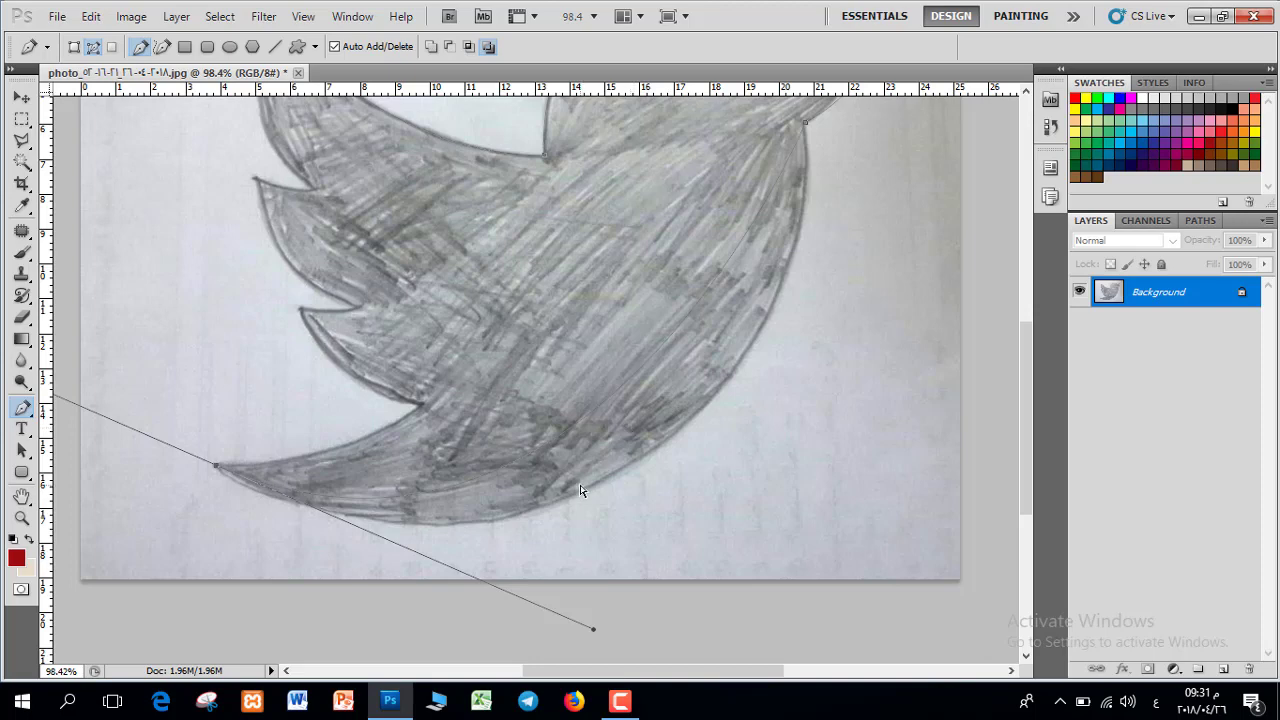
drag(593, 632, 780, 387)
scroll(810, 442, up, 5)
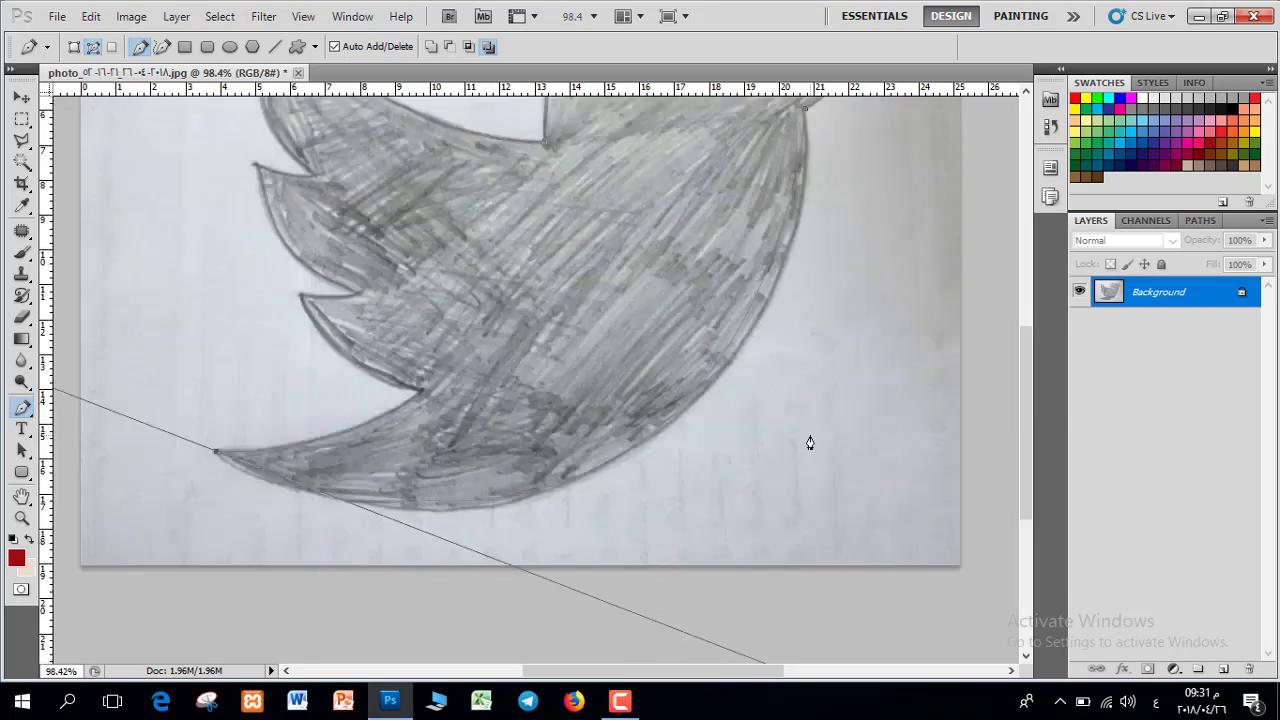
scroll(781, 489, down, 1)
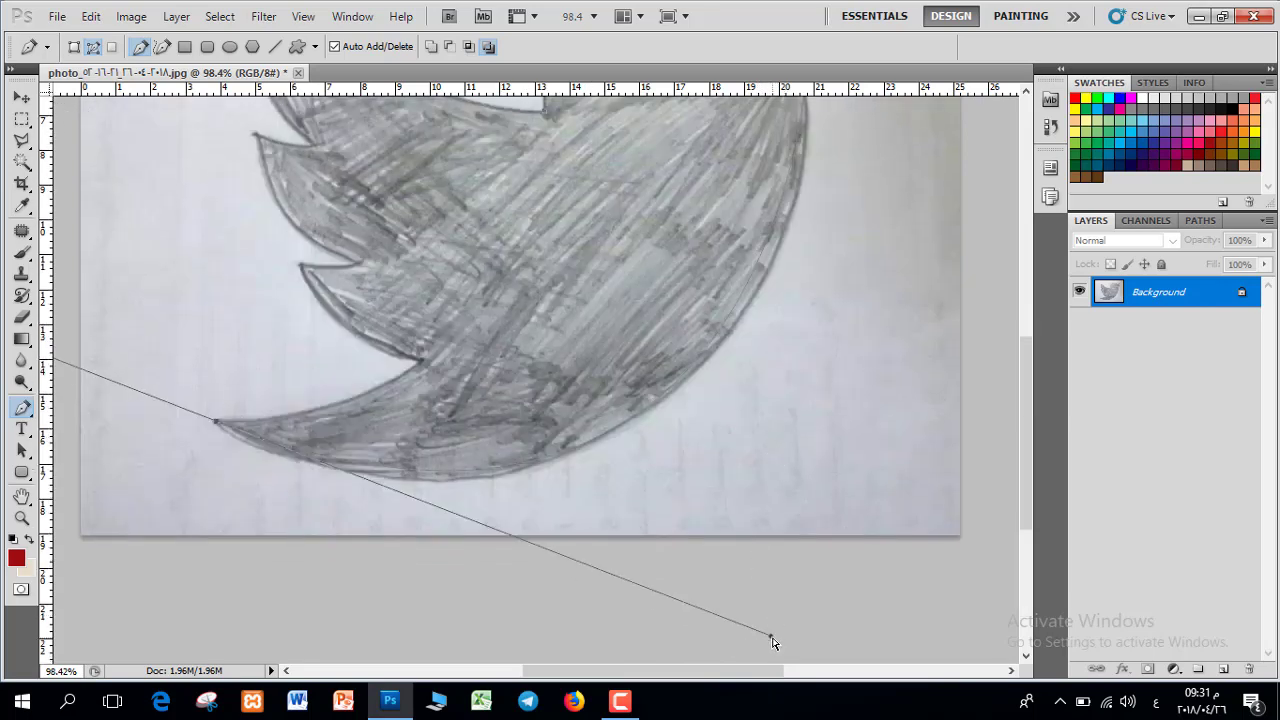
drag(771, 637, 846, 577)
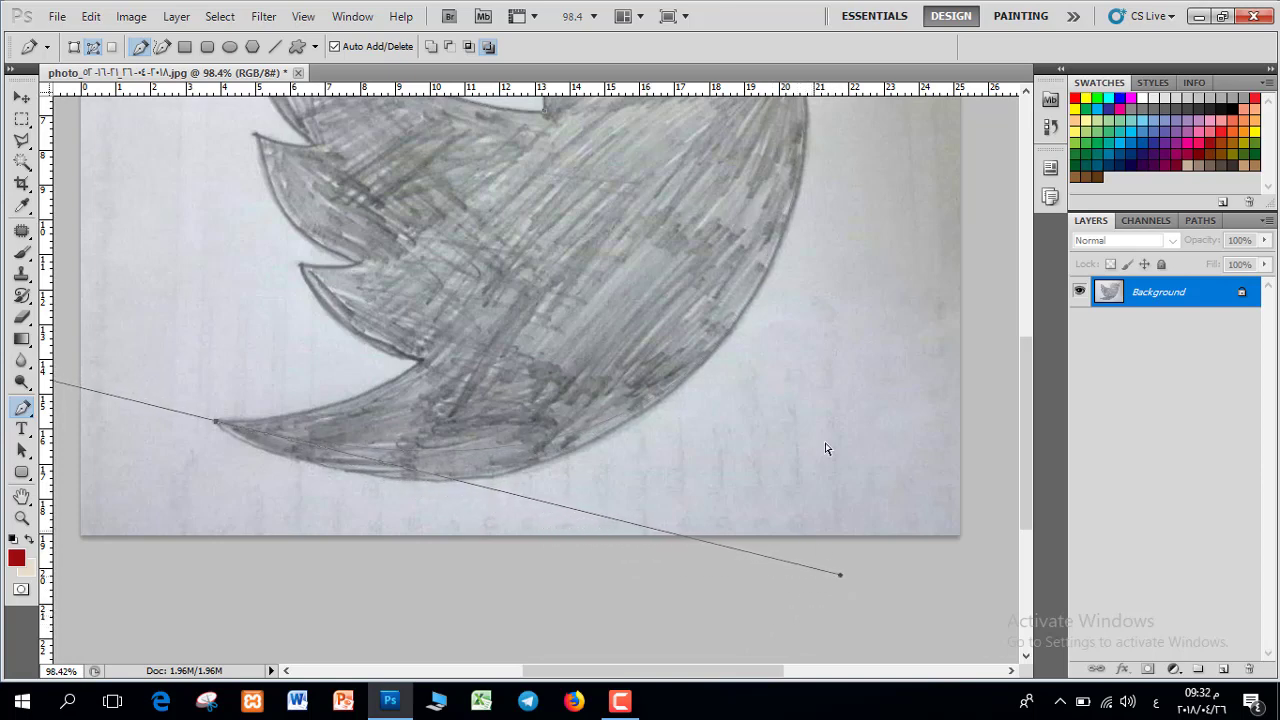
- Add an anchor to the belly segment near the tail and move it onto the bottom edge of the sketch
scroll(898, 340, up, 3)
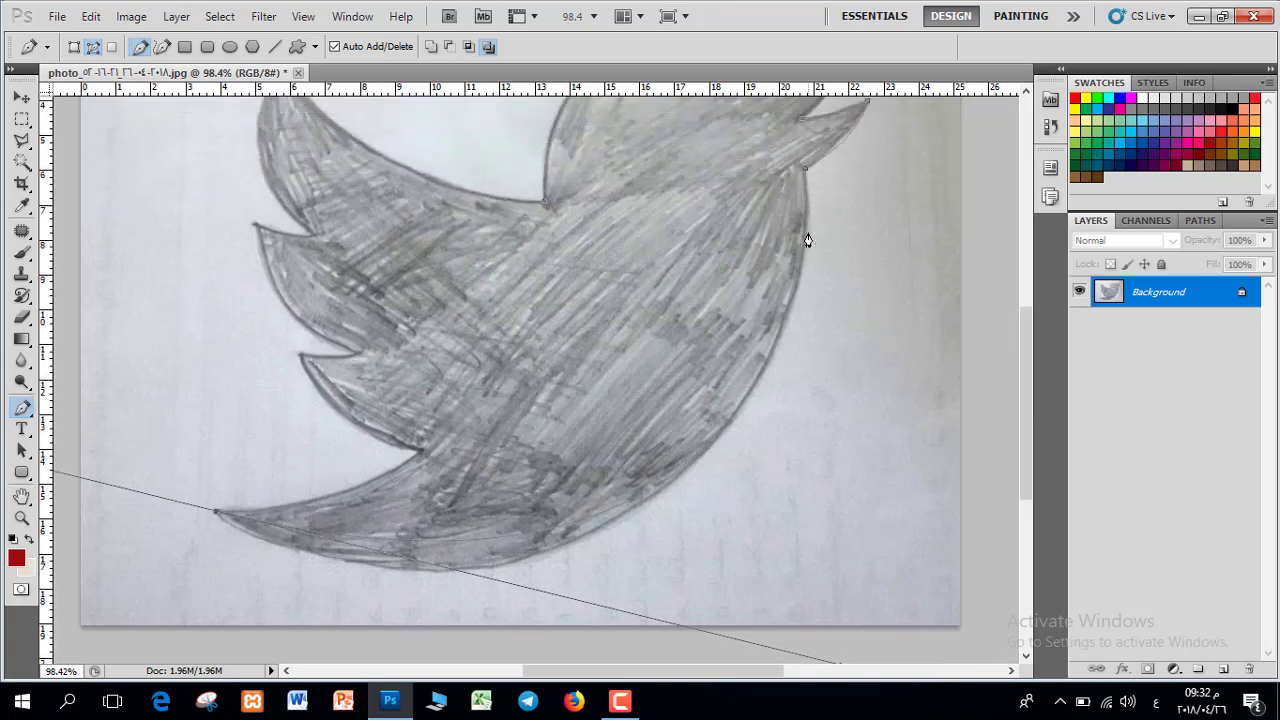
scroll(792, 306, up, 5)
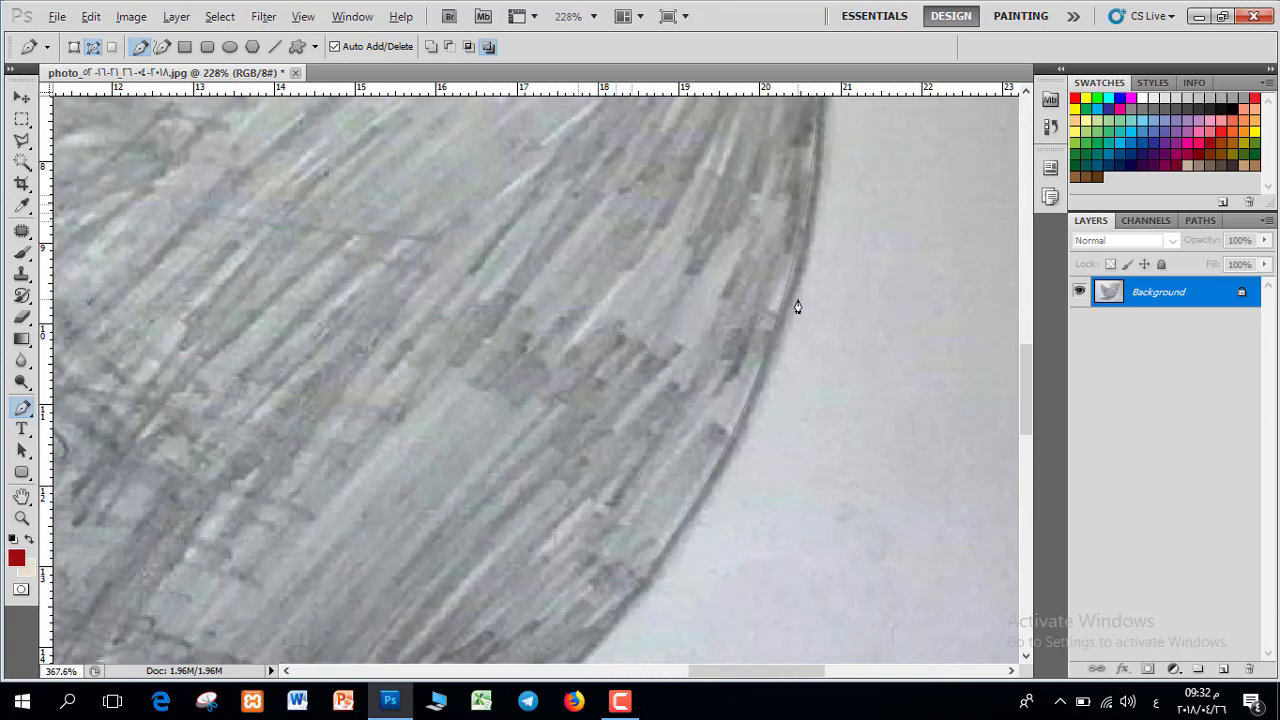
scroll(730, 390, down, 3)
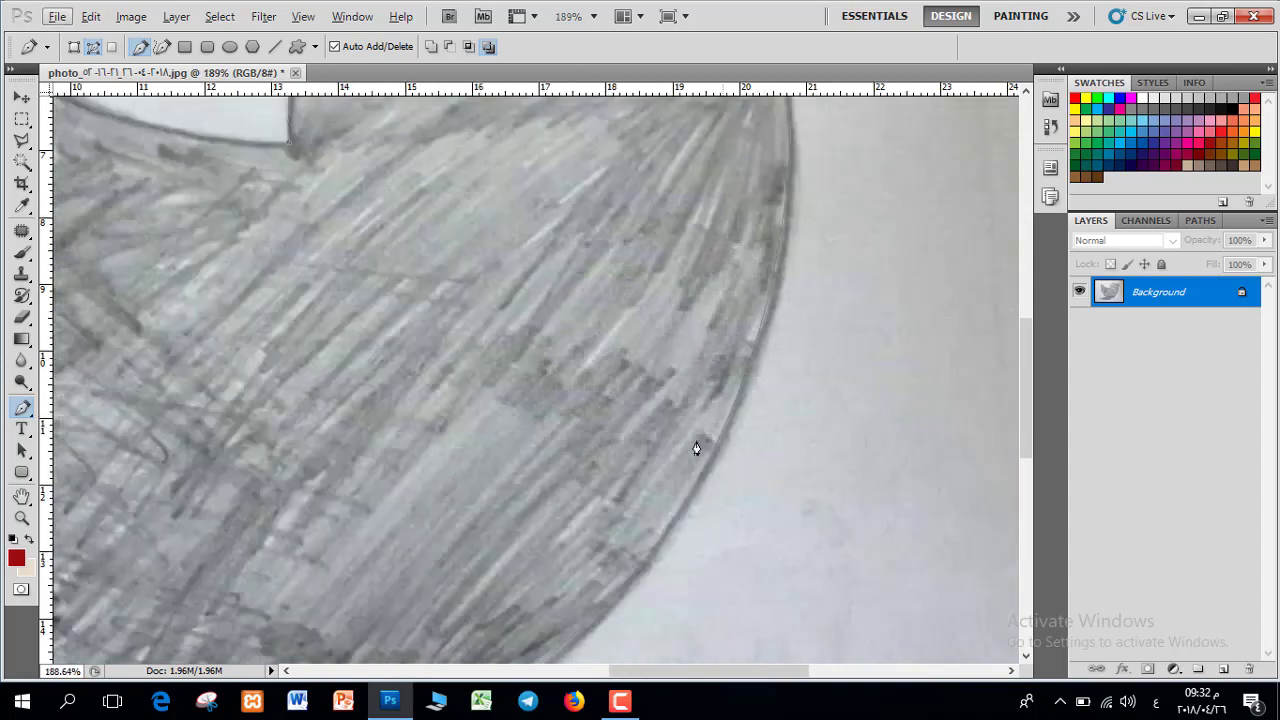
scroll(774, 313, down, 1)
scroll(774, 313, down, 3)
scroll(774, 313, left, 4)
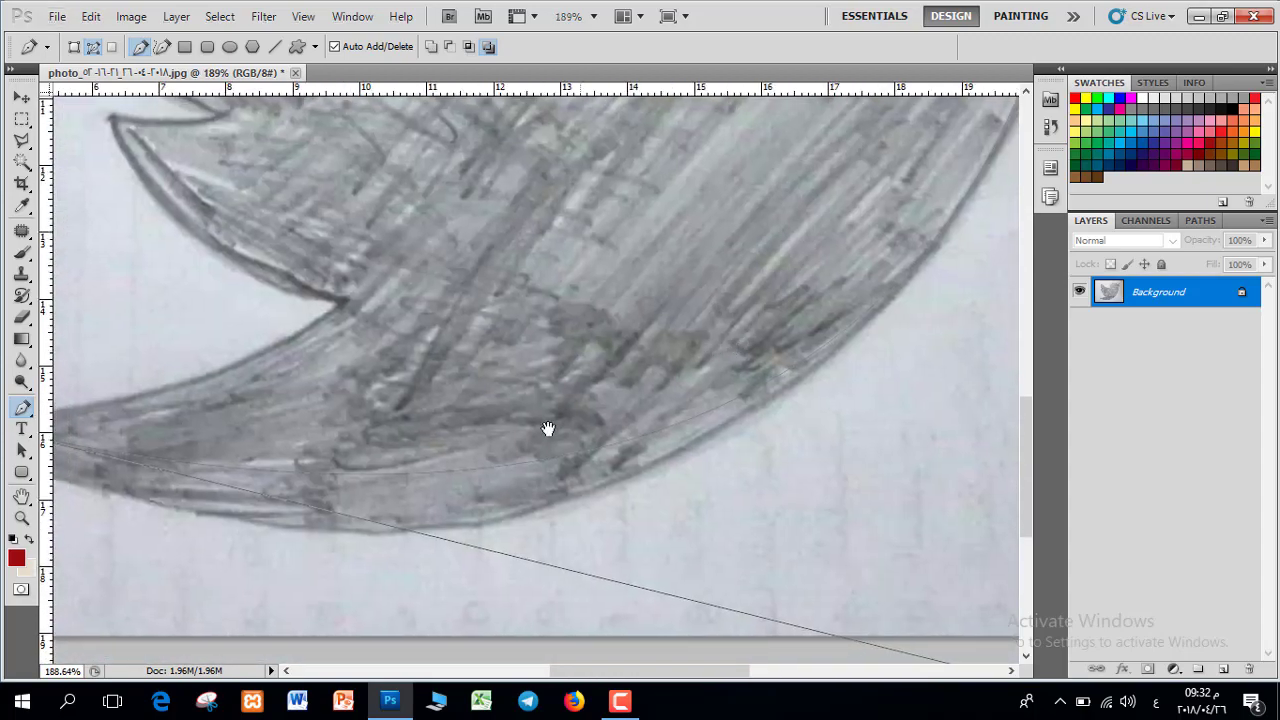
drag(312, 438, 499, 416)
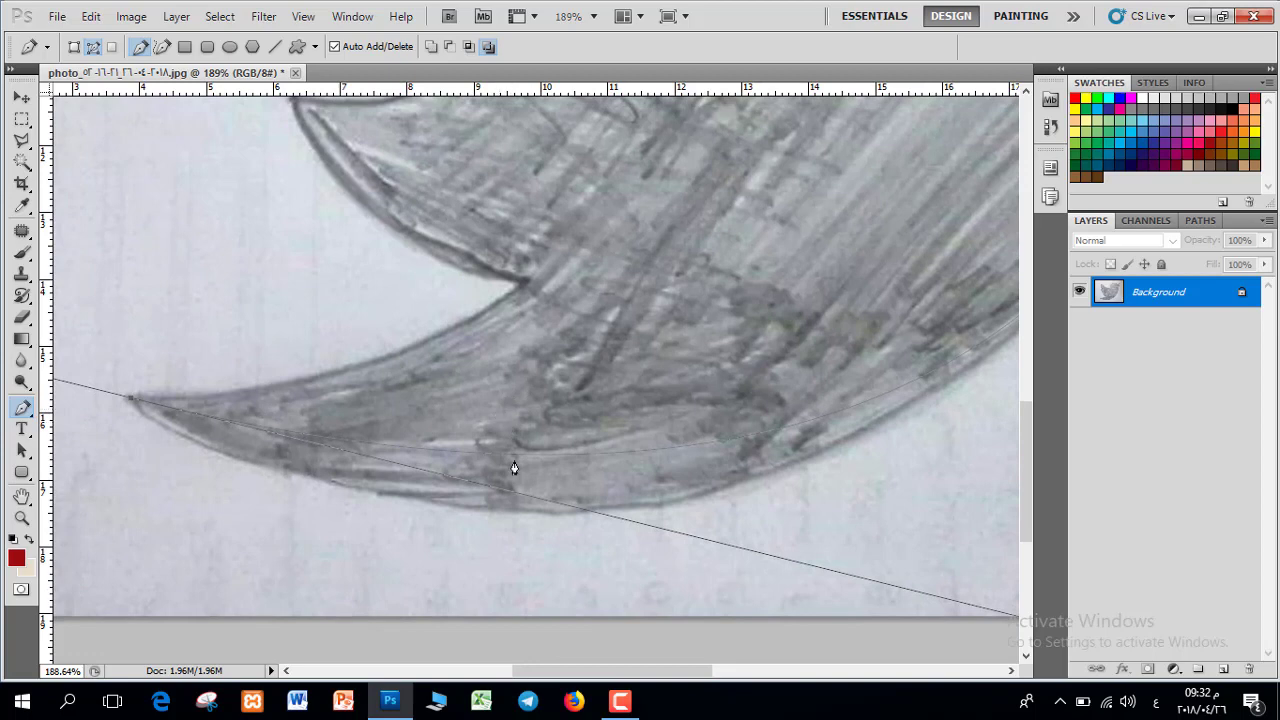
scroll(533, 463, down, 2)
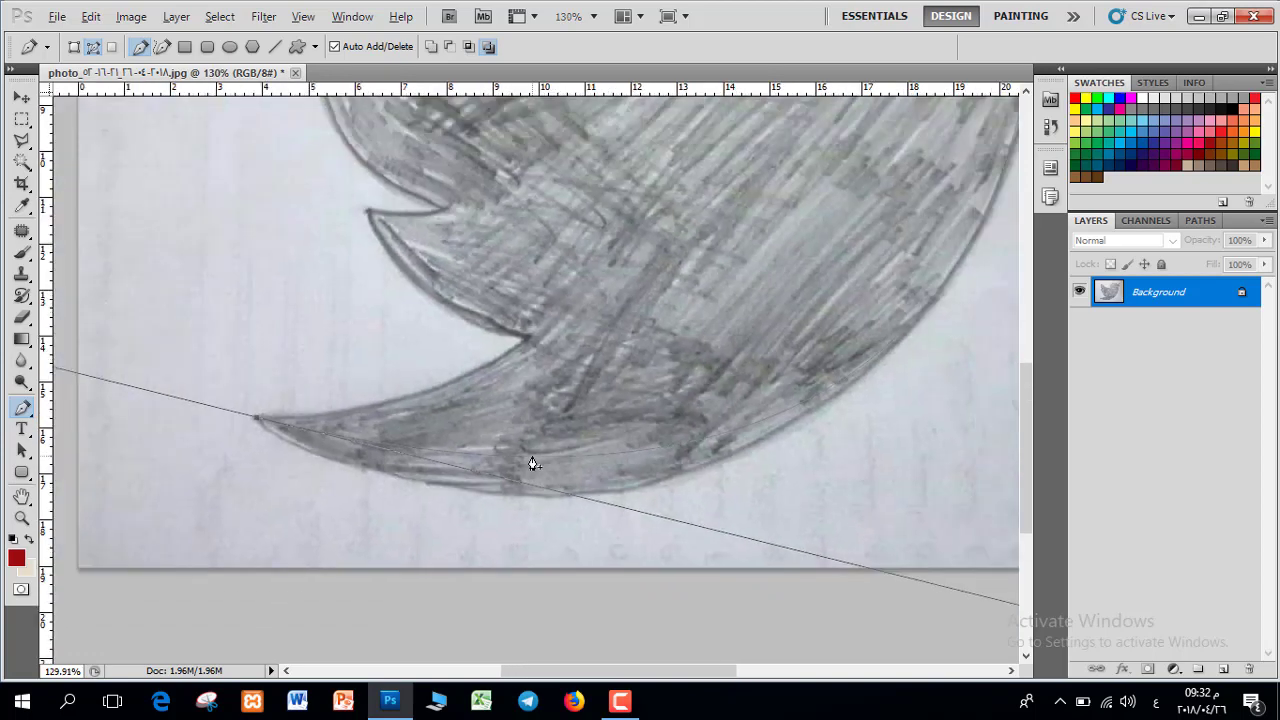
key(alt)
click(522, 463)
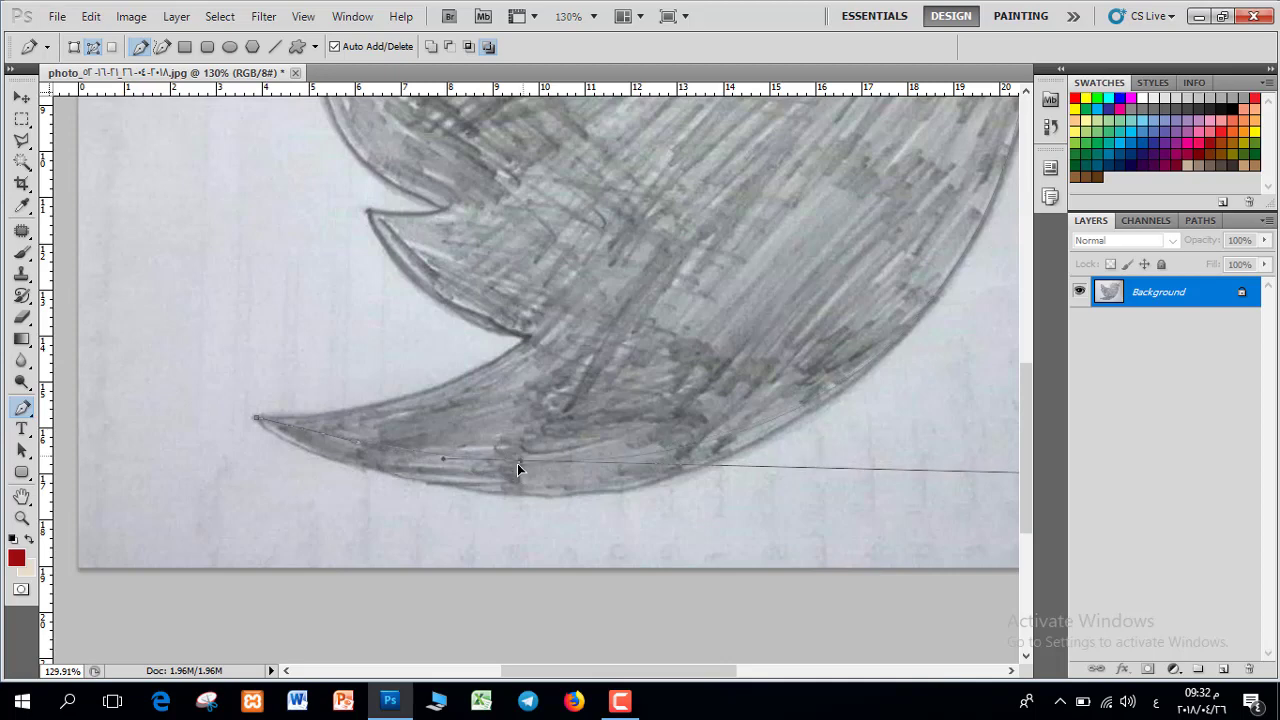
drag(517, 463, 504, 490)
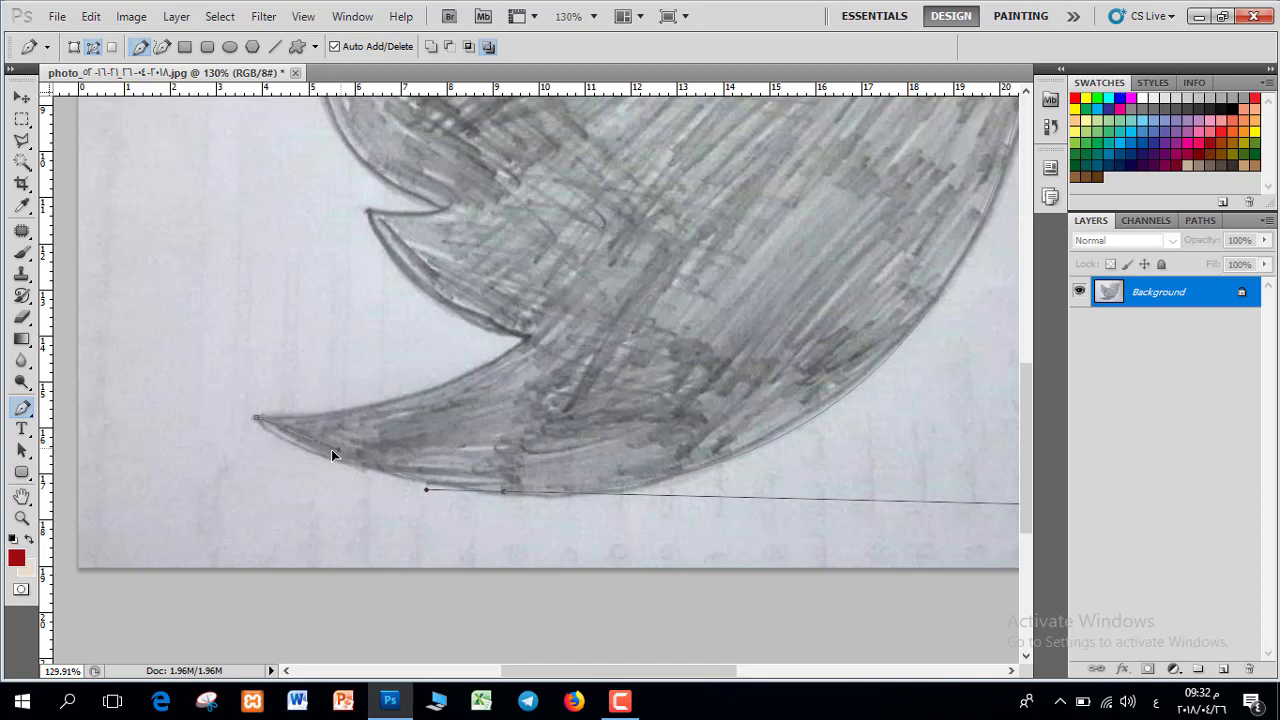
- Adjust the tail tip's handle and the added anchor's long belly-side handle to fit the path to the outline
key(ctrl)
drag(794, 451, 626, 466)
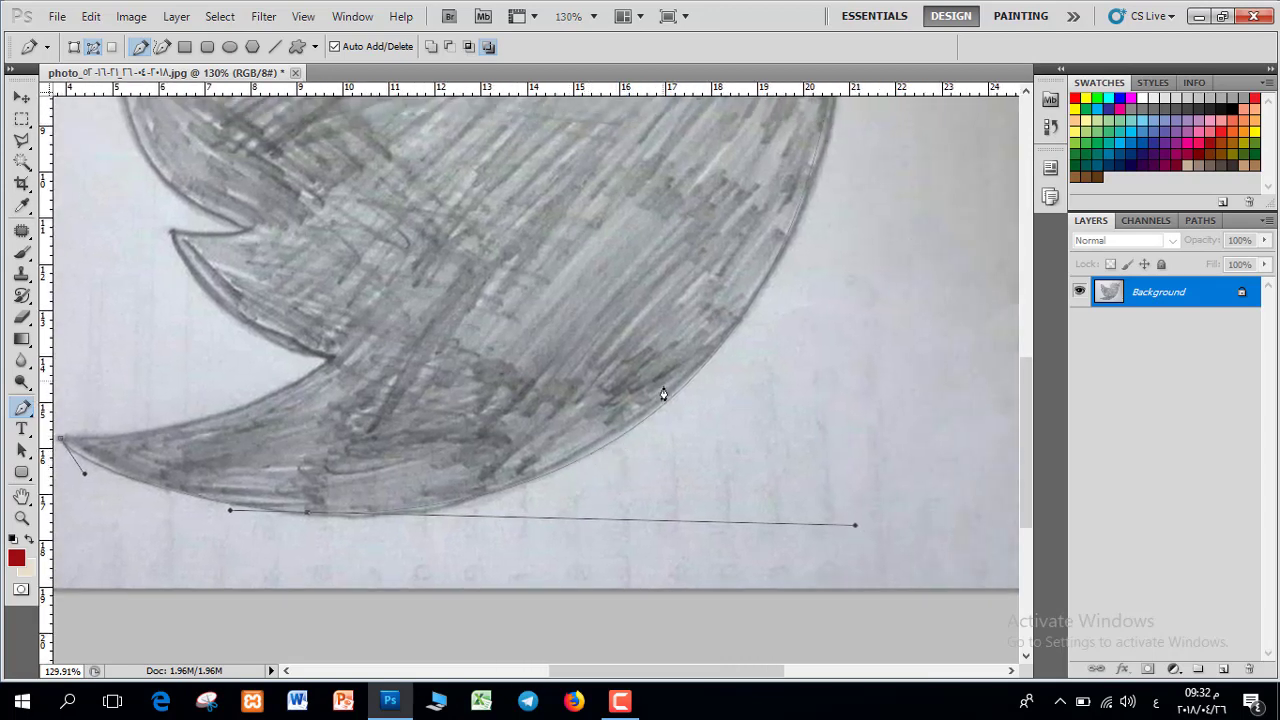
key(ctrl)
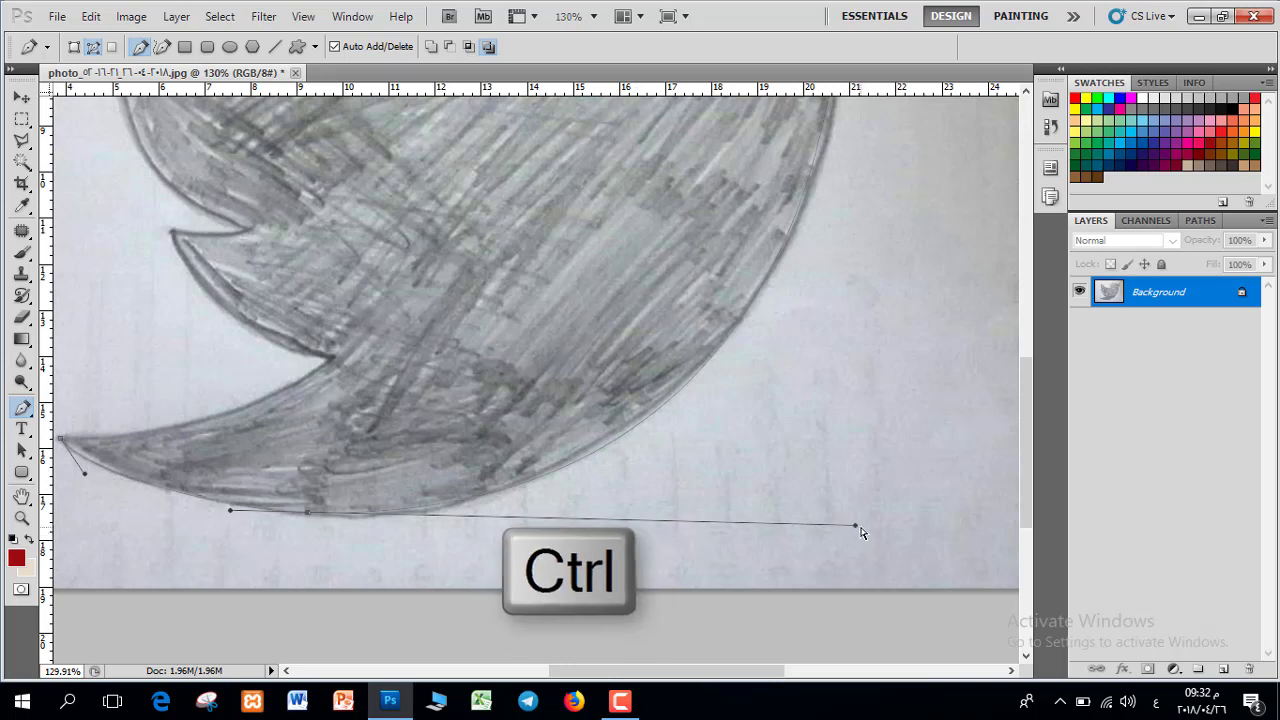
drag(856, 525, 885, 489)
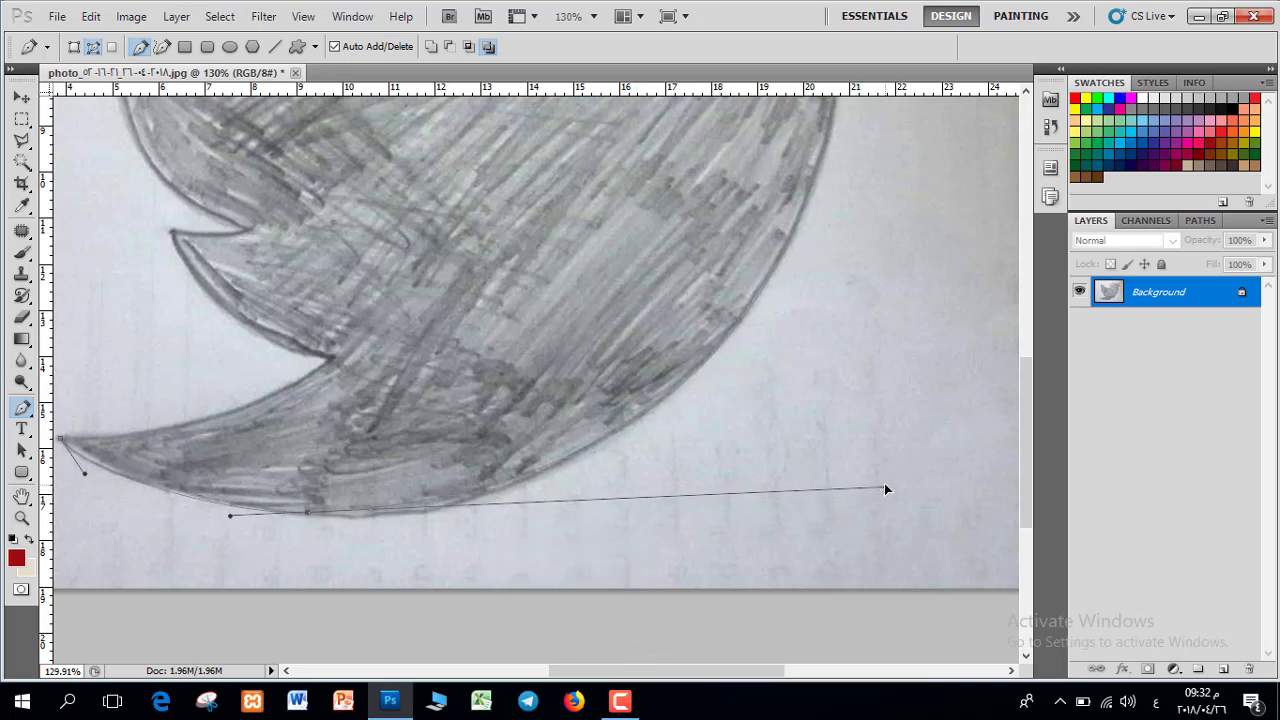
- Add a second anchor on the bottom edge and fine-tune both bottom anchors and the belly-side handle to match the outline
scroll(421, 479, down, 2)
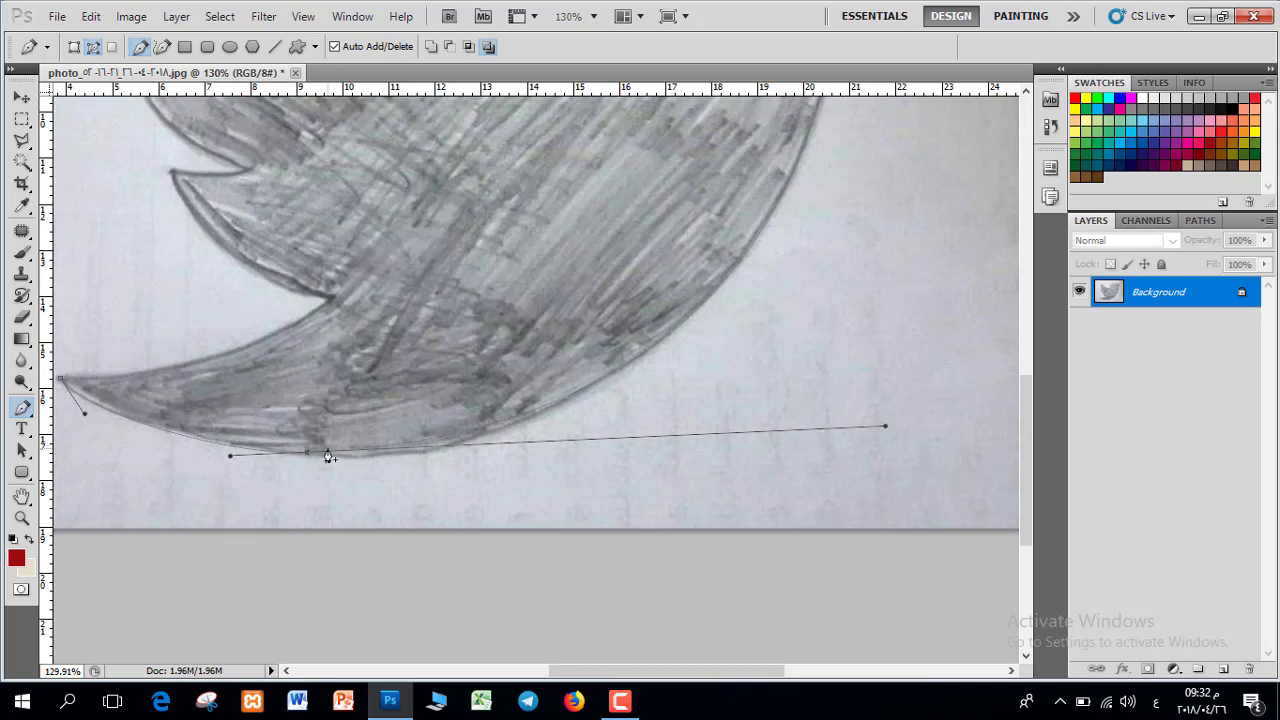
click(412, 449)
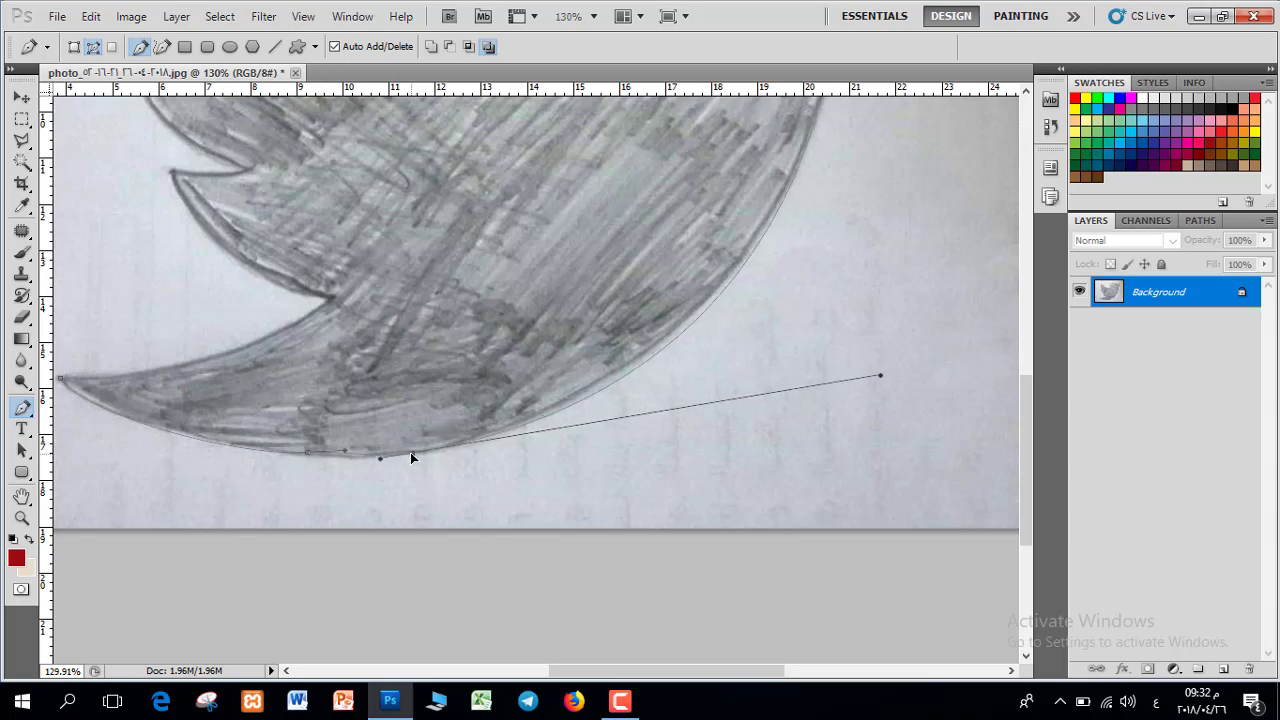
key(ctrl)
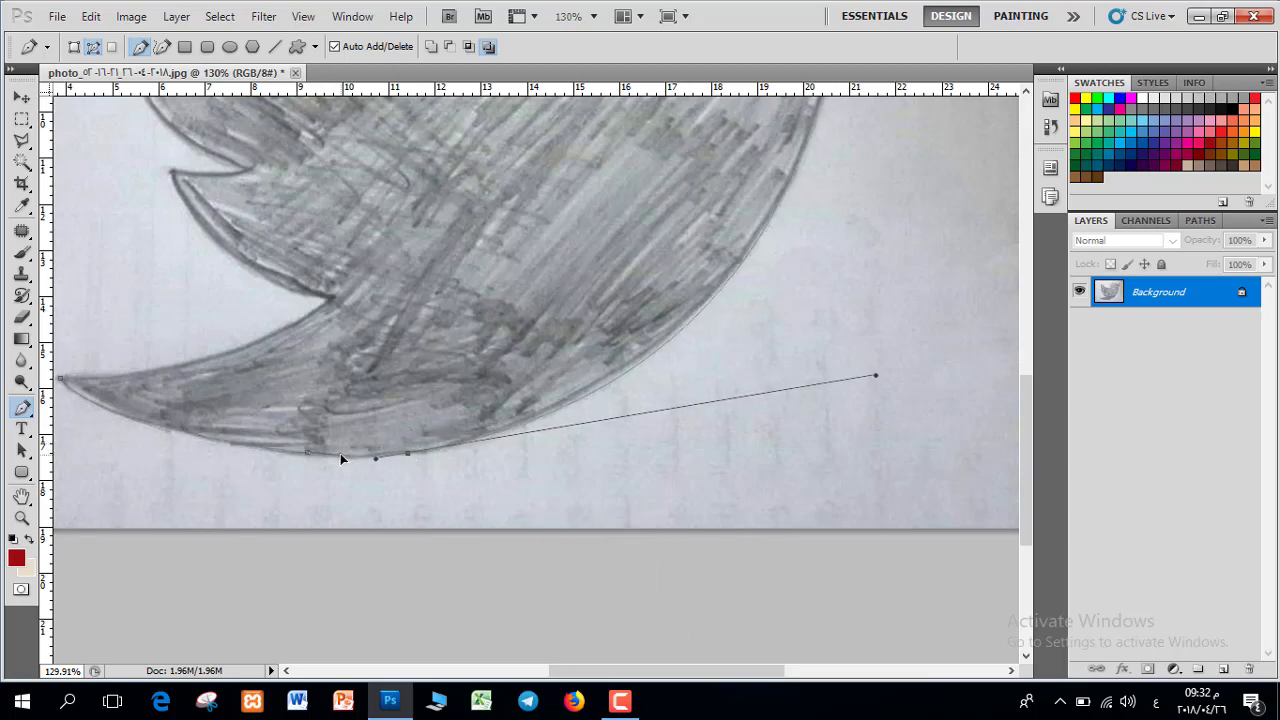
ctrl+click(302, 453)
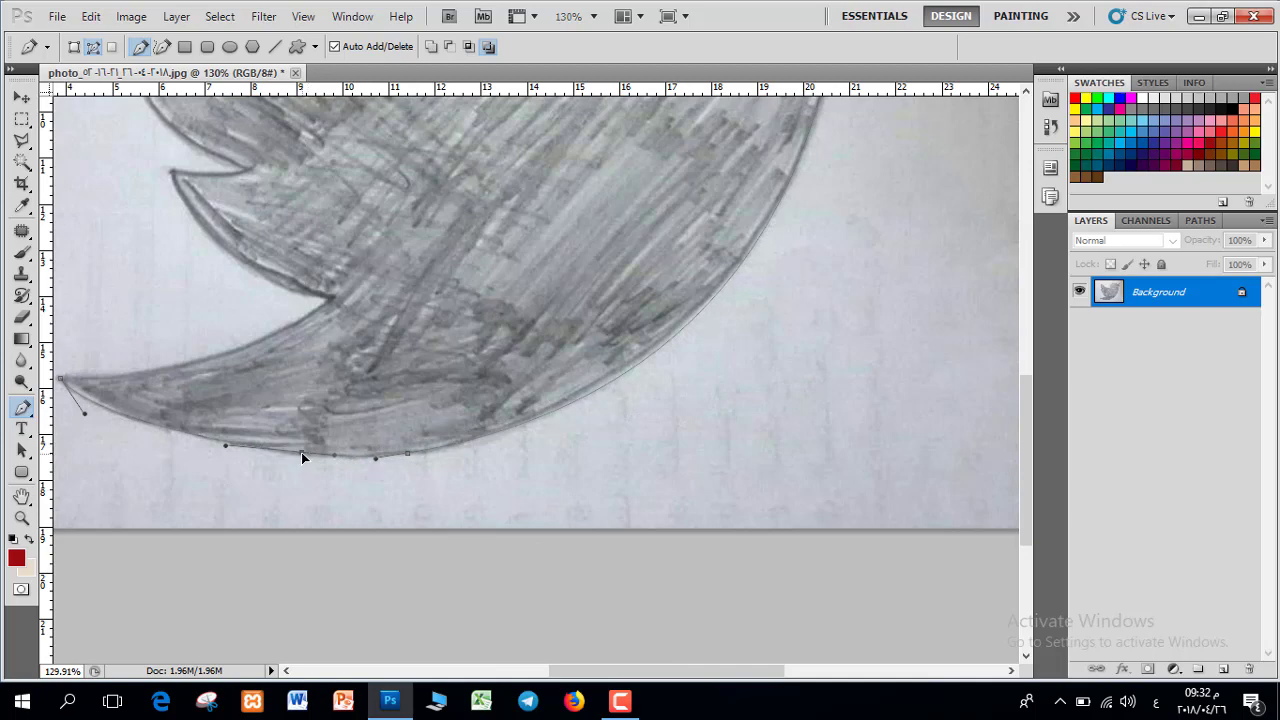
key(ctrl+z)
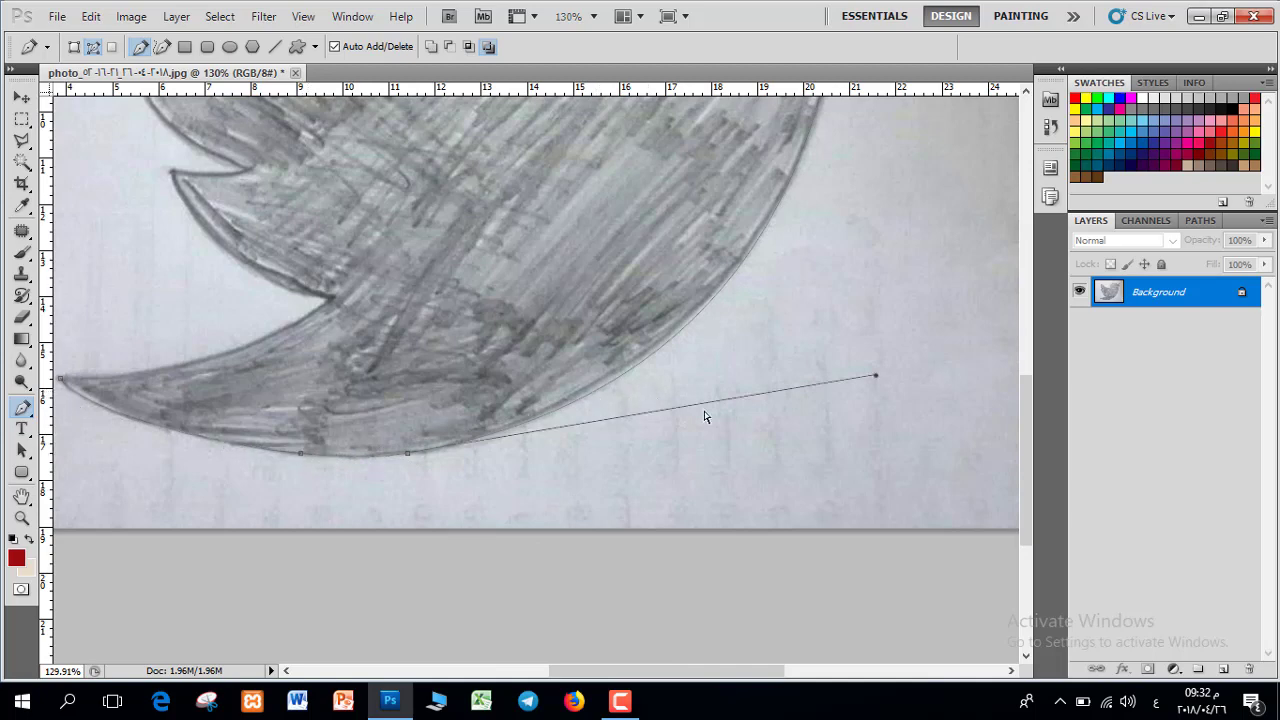
drag(873, 379, 867, 371)
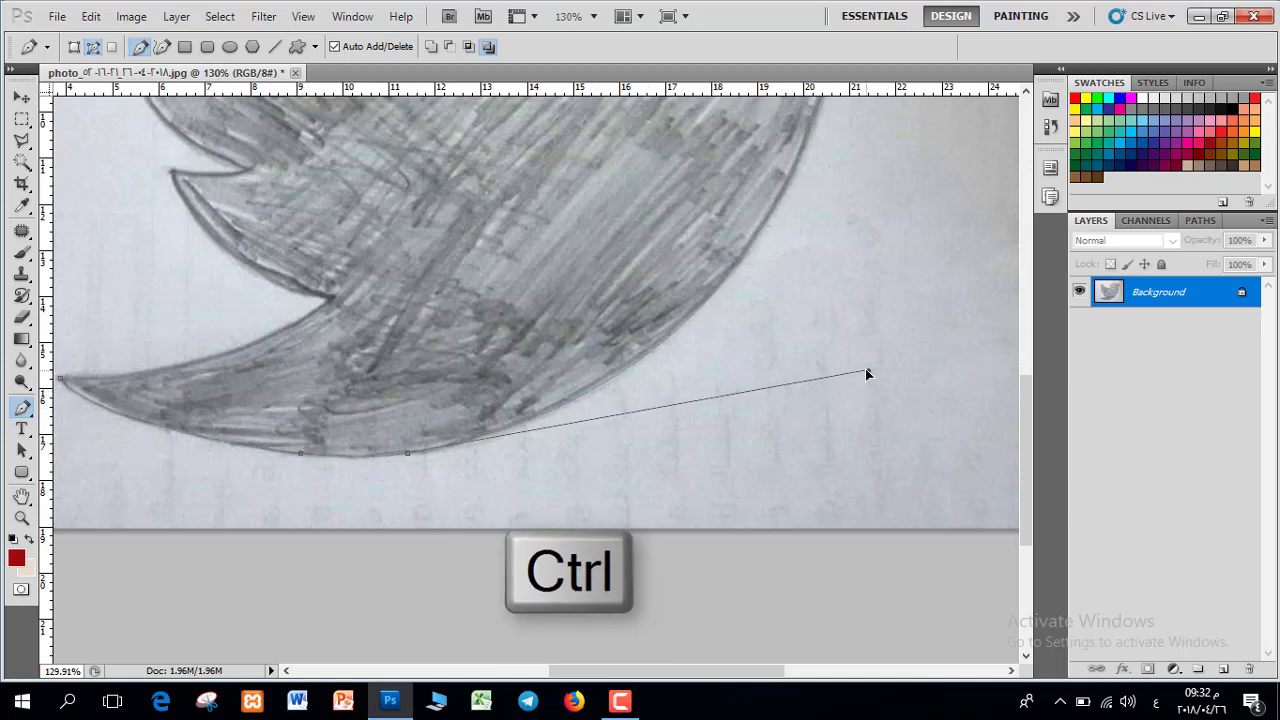
- Remove the tail tip's outgoing handle, curve the path to the notch above the tail, and remove the notch's outgoing handle
scroll(483, 392, down, 1)
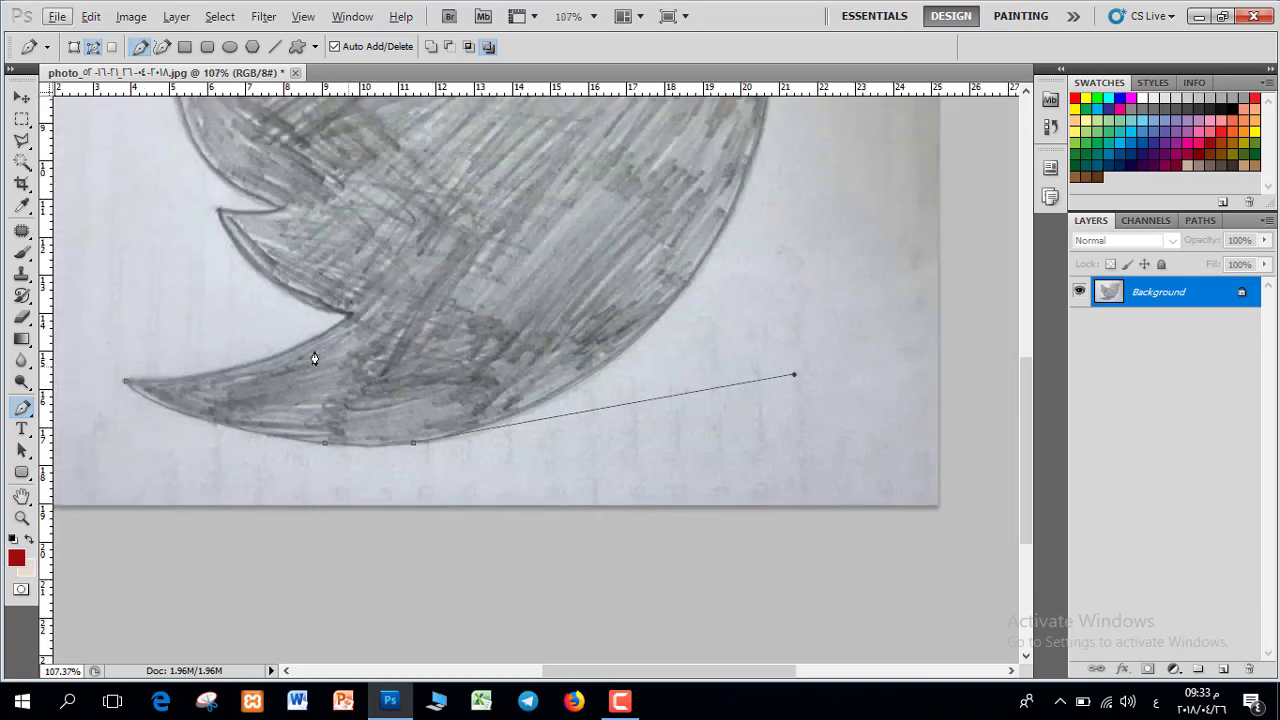
drag(423, 380, 481, 380)
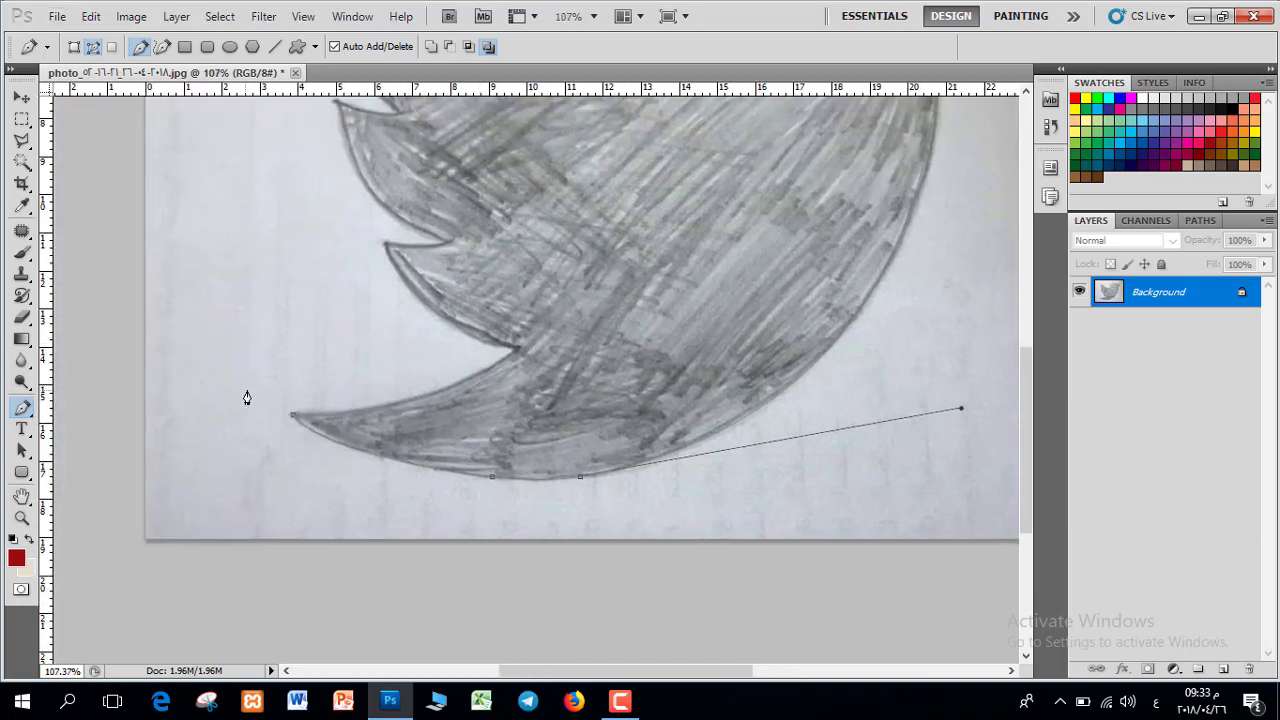
alt+click(293, 418)
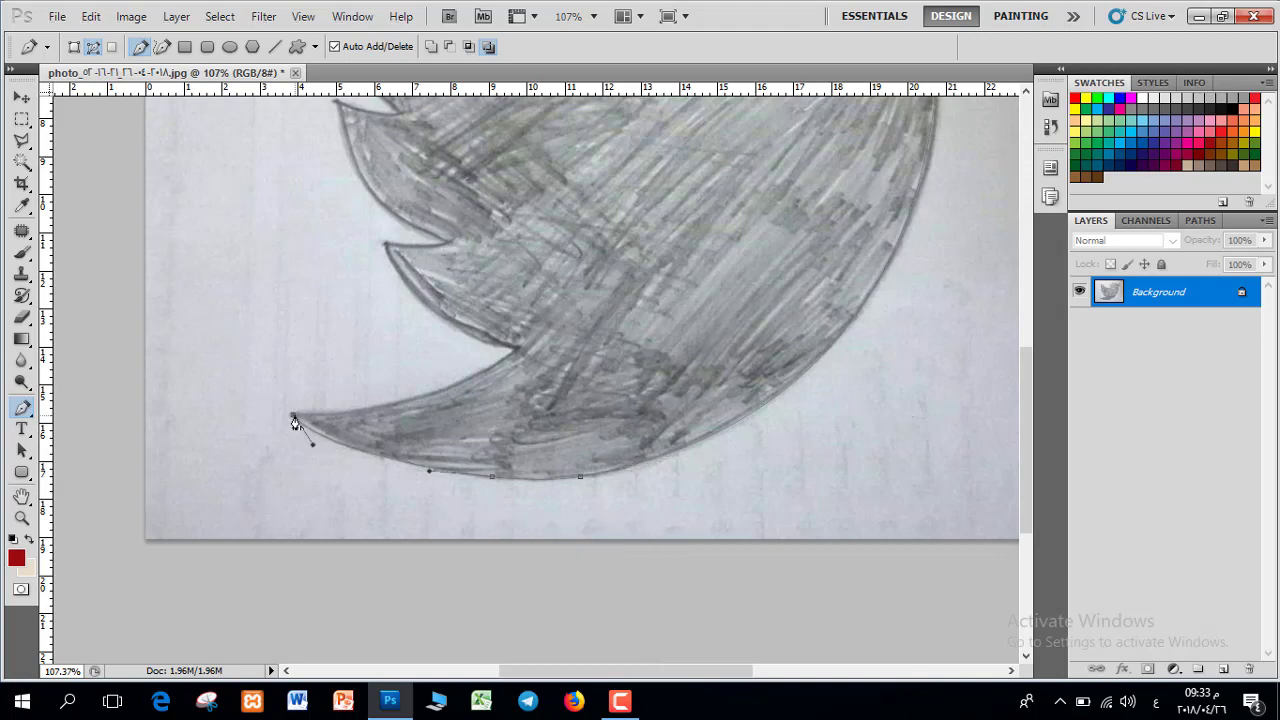
alt+click(520, 352)
key(alt)
- Curve the path through the lowest wing feather's tip to the notch above it, removing the outgoing handles at both anchors
drag(385, 242, 352, 151)
alt+click(386, 244)
key(alt)
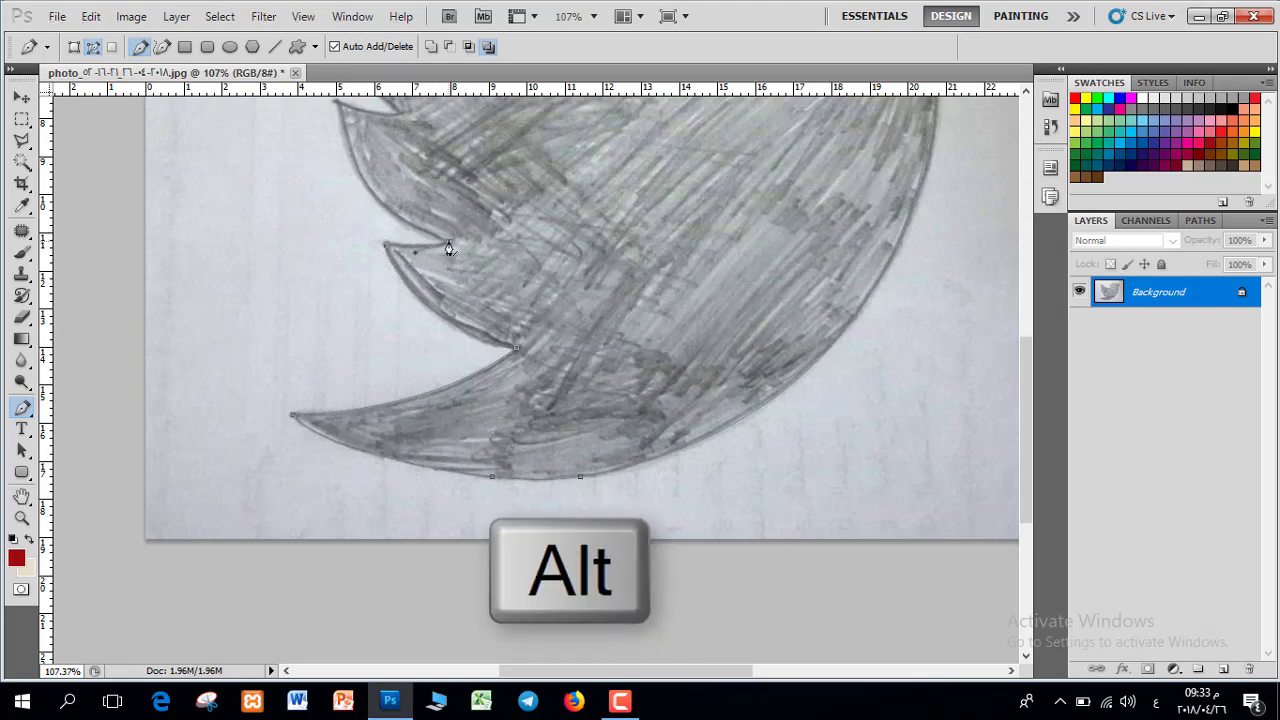
- Curve the path to the middle wing feather's tip, remove its outgoing handle, and add an anchor at the notch above it
scroll(348, 225, up, 3)
drag(336, 193, 338, 90)
mouse_move(342, 138)
mouse_down()
mouse_move(351, 155)
mouse_move(350, 132)
mouse_move(333, 135)
mouse_up()
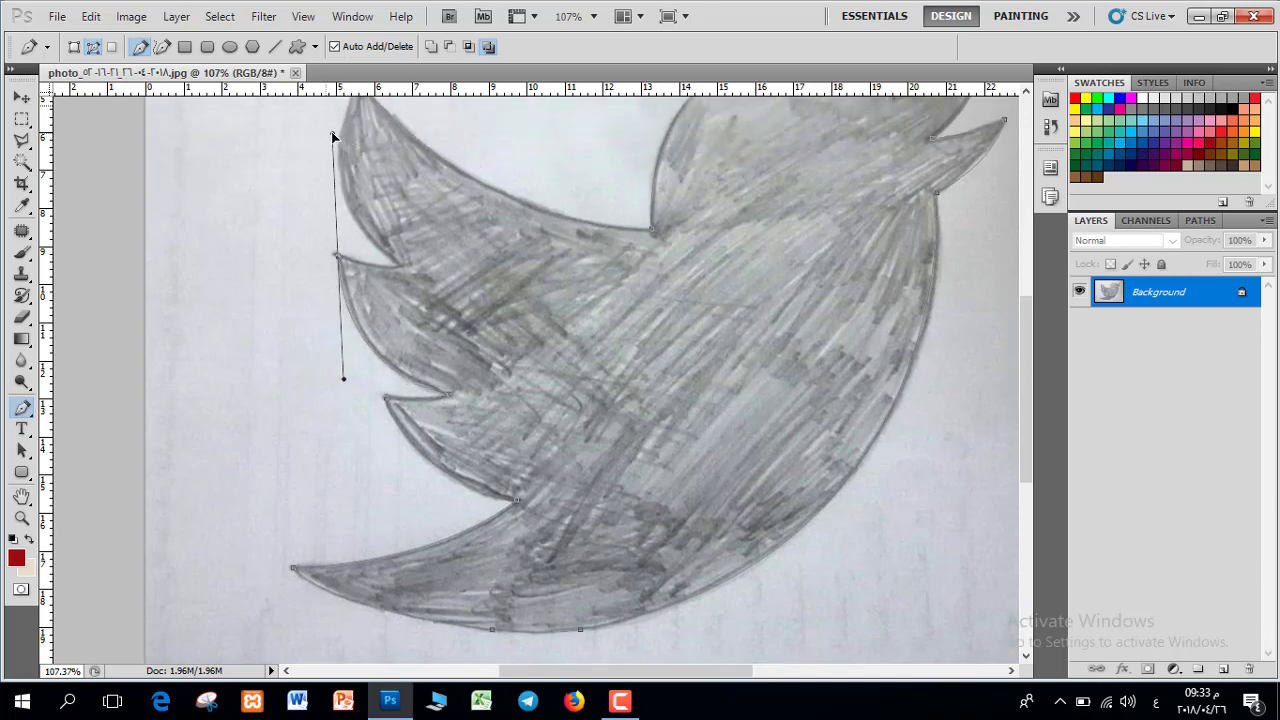
alt+click(334, 266)
click(398, 266)
- Close the path with a curve at the top wing tip and adjust its handle to match the wing's upper edge
scroll(378, 220, up, 2)
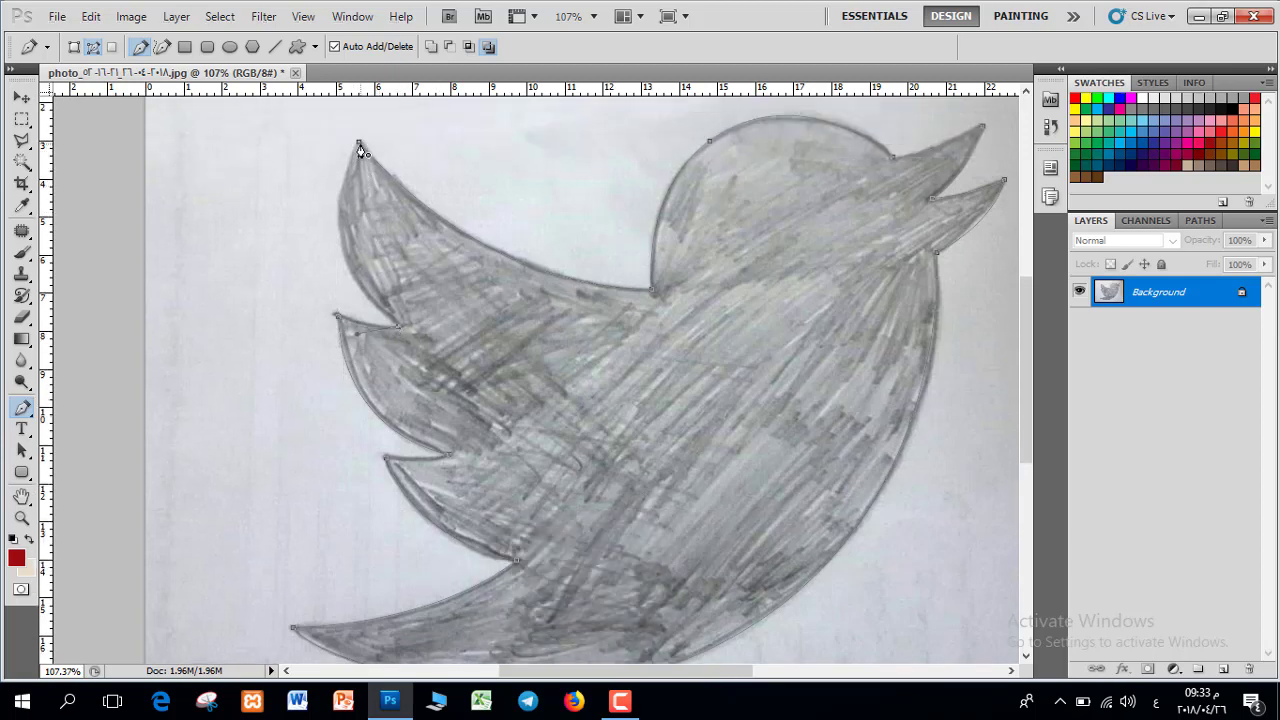
drag(360, 143, 316, 240)
scroll(390, 165, up, 6)
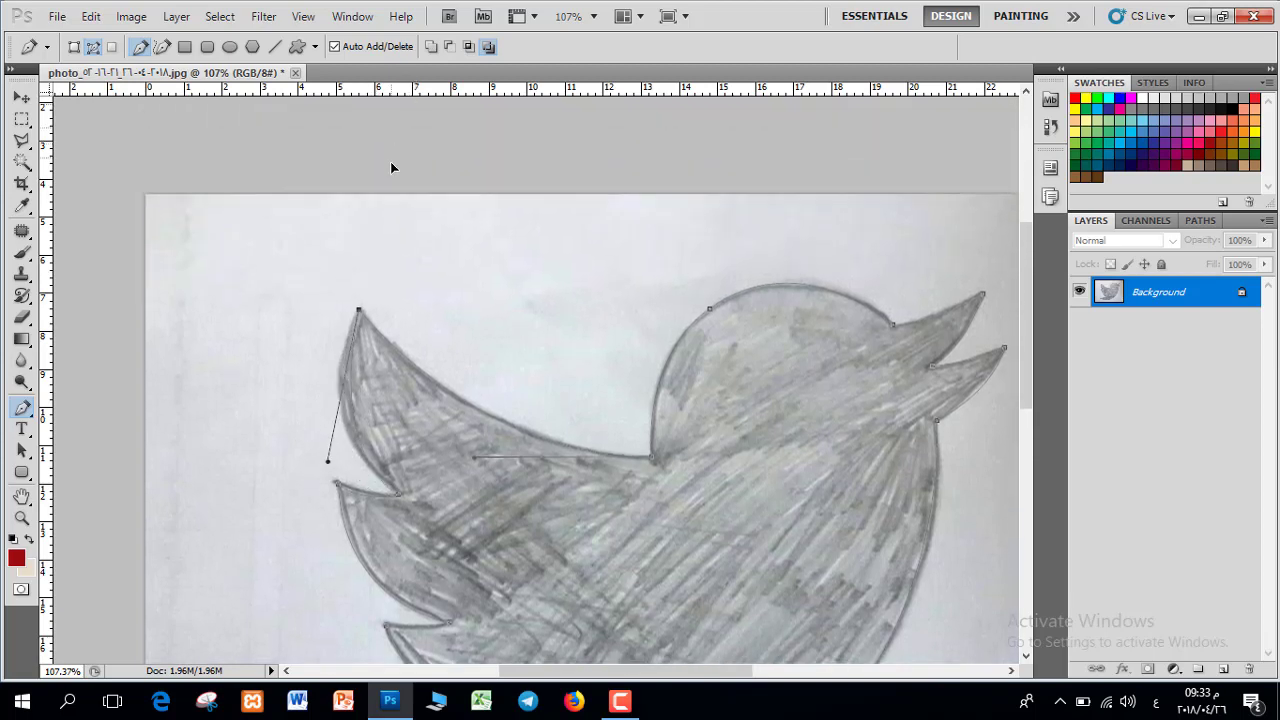
drag(404, 218, 423, 194)
- Convert the closed bird path into a new anti-aliased selection with a feather radius of 0 pixels
scroll(460, 362, down, 2)
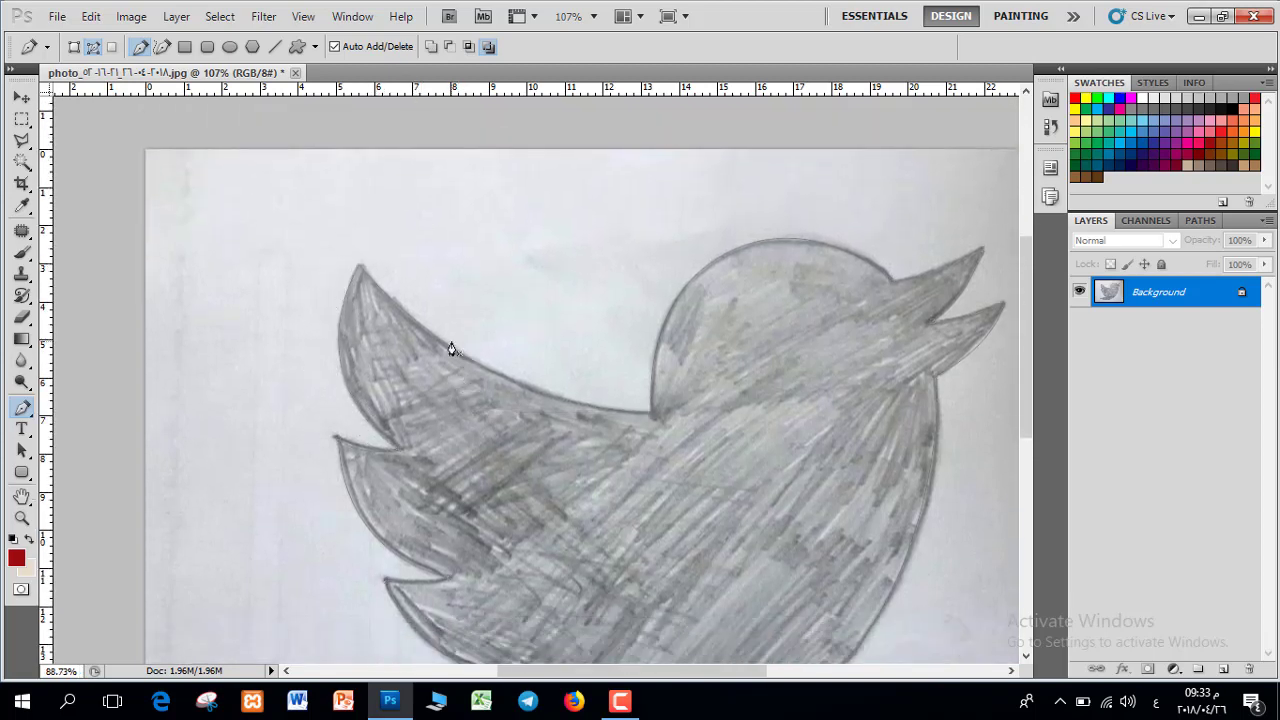
scroll(451, 349, down, 3)
right_click(523, 363)
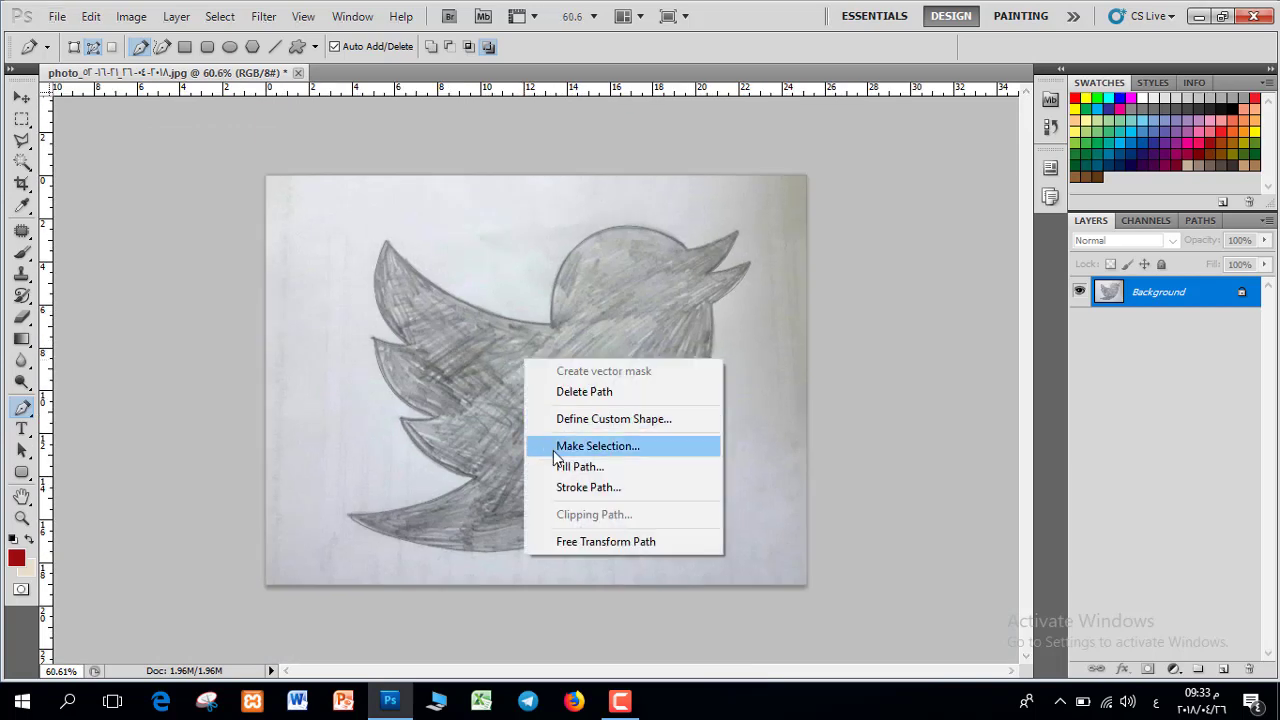
click(589, 452)
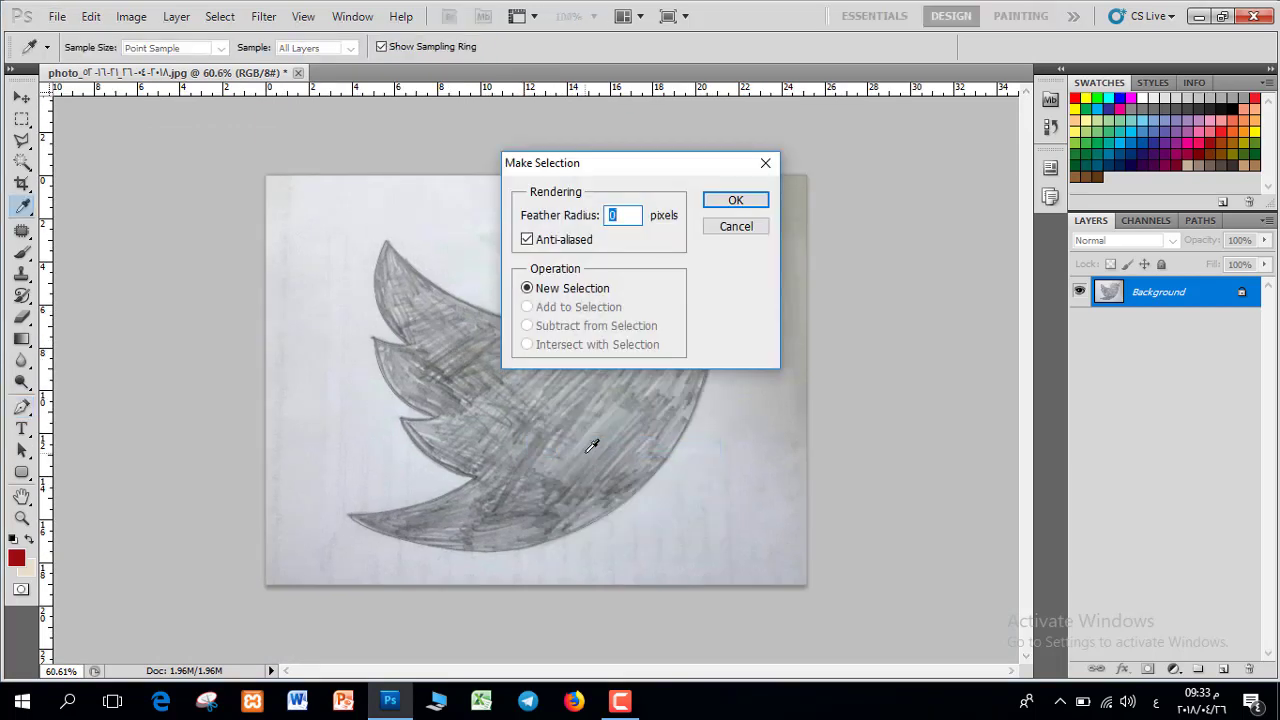
click(736, 200)
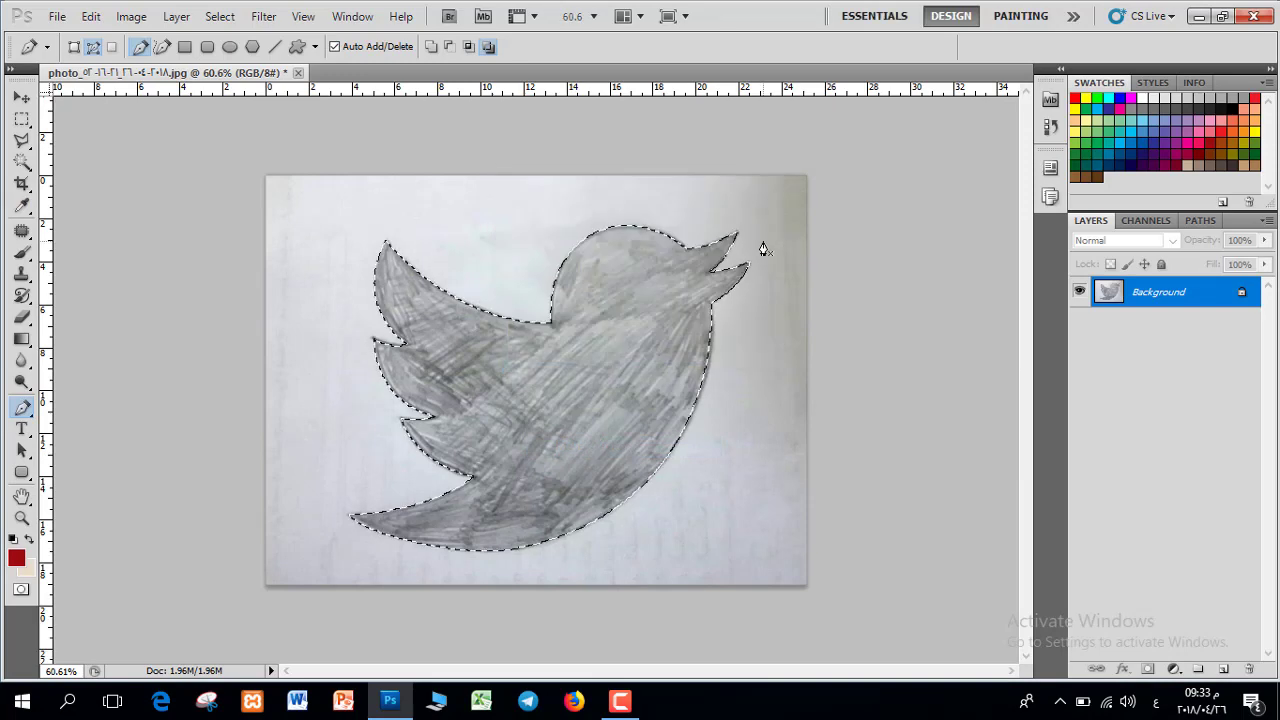
- Paint the entire bird selection light blue (#00aeef) with the Brush on a new layer and deselect it
click(1174, 118)
click(21, 252)
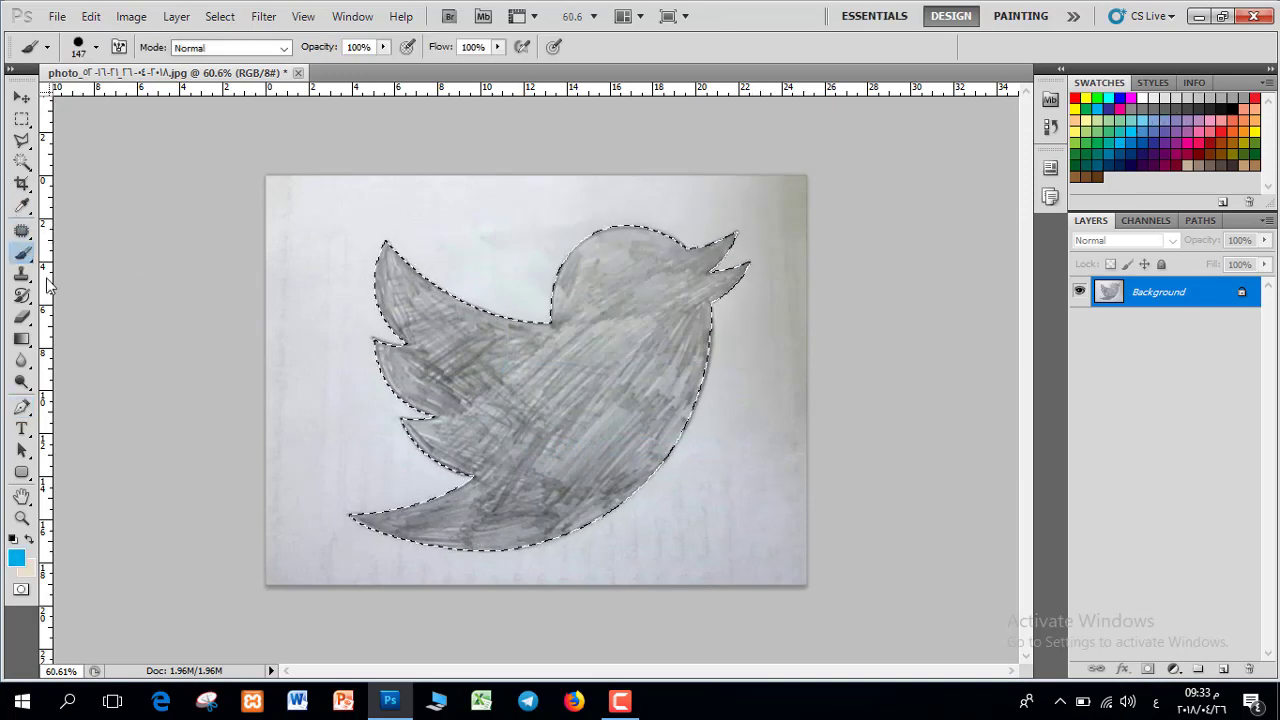
click(1223, 668)
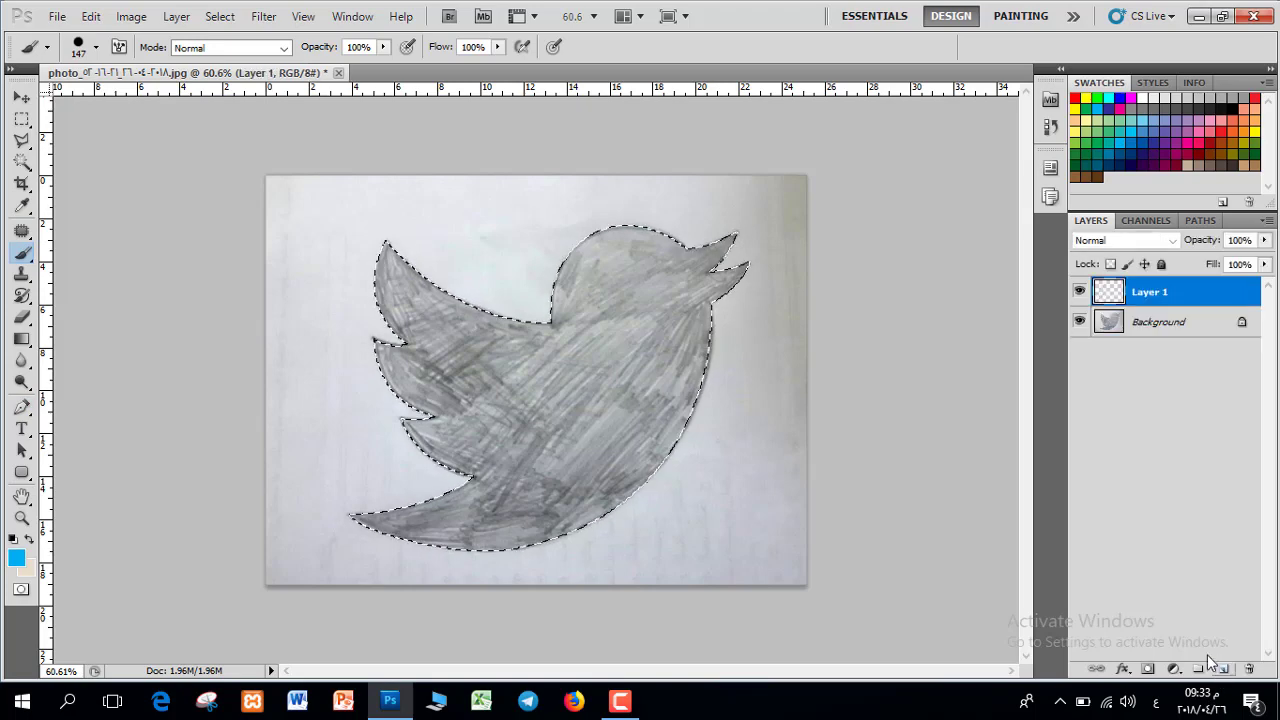
drag(615, 265, 605, 310)
mouse_move(687, 245)
mouse_down()
mouse_move(544, 286)
mouse_move(369, 227)
mouse_move(535, 432)
mouse_move(336, 410)
mouse_move(562, 459)
mouse_move(305, 411)
mouse_move(762, 314)
mouse_move(633, 425)
mouse_move(609, 394)
mouse_move(729, 258)
mouse_move(388, 455)
mouse_move(494, 517)
mouse_move(298, 502)
mouse_move(650, 518)
mouse_move(269, 506)
mouse_move(603, 423)
mouse_up()
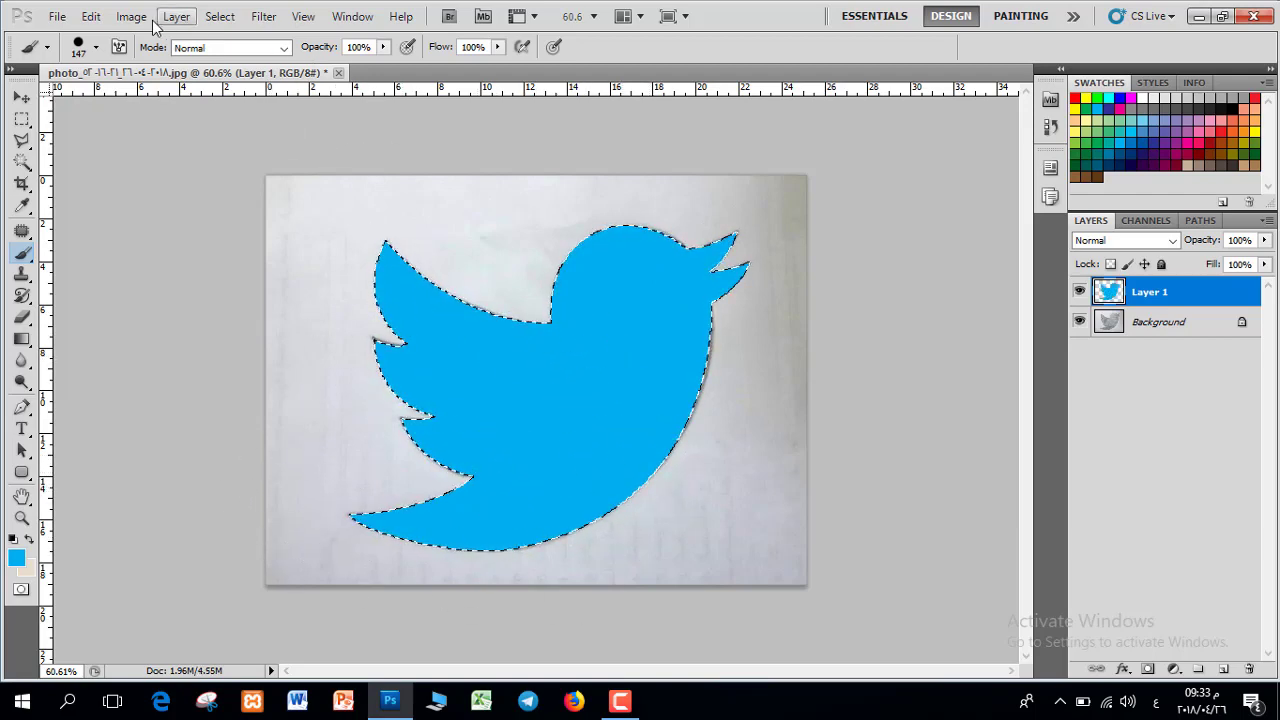
click(220, 16)
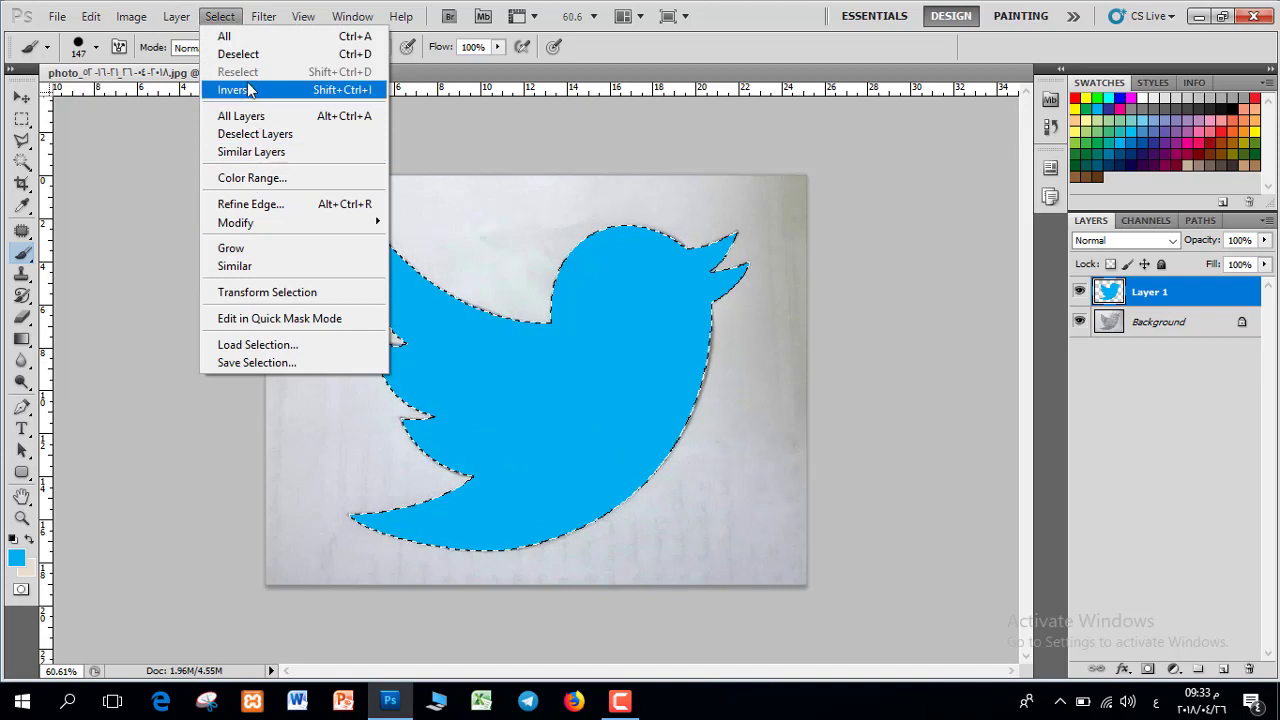
click(236, 54)
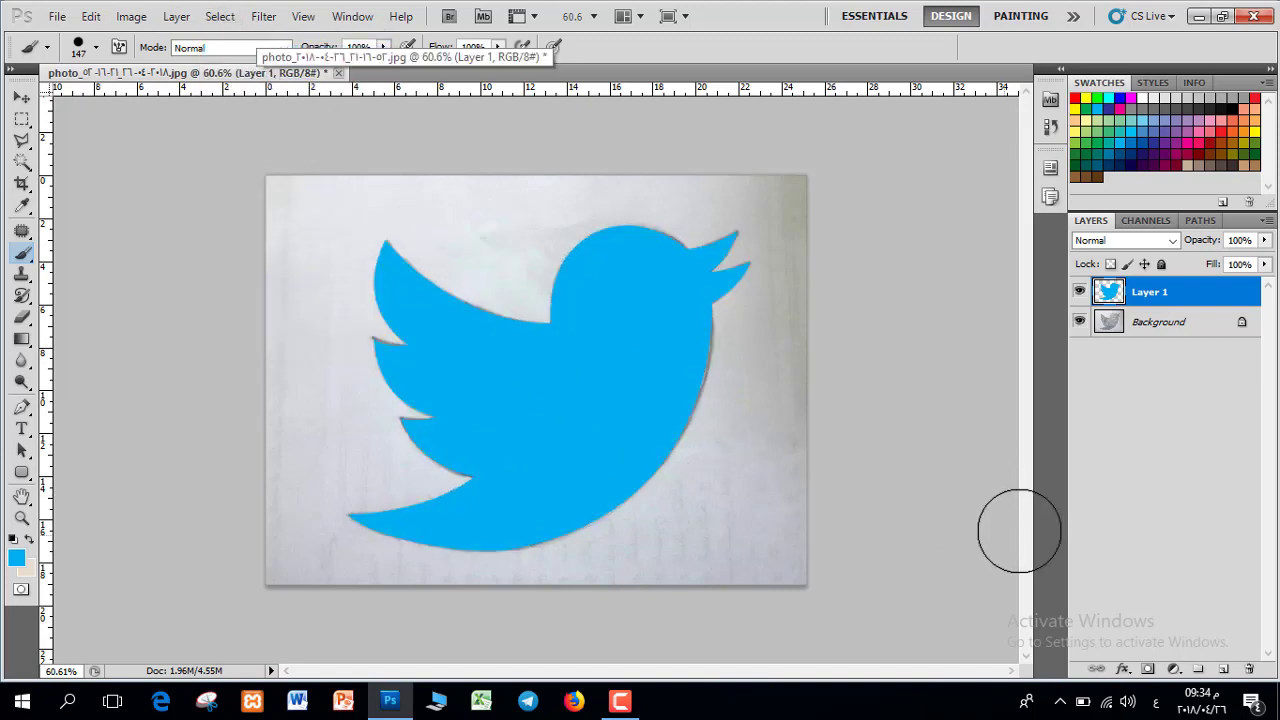
- Add a new layer directly above the Background and paint it entirely white with the Brush
click(1199, 336)
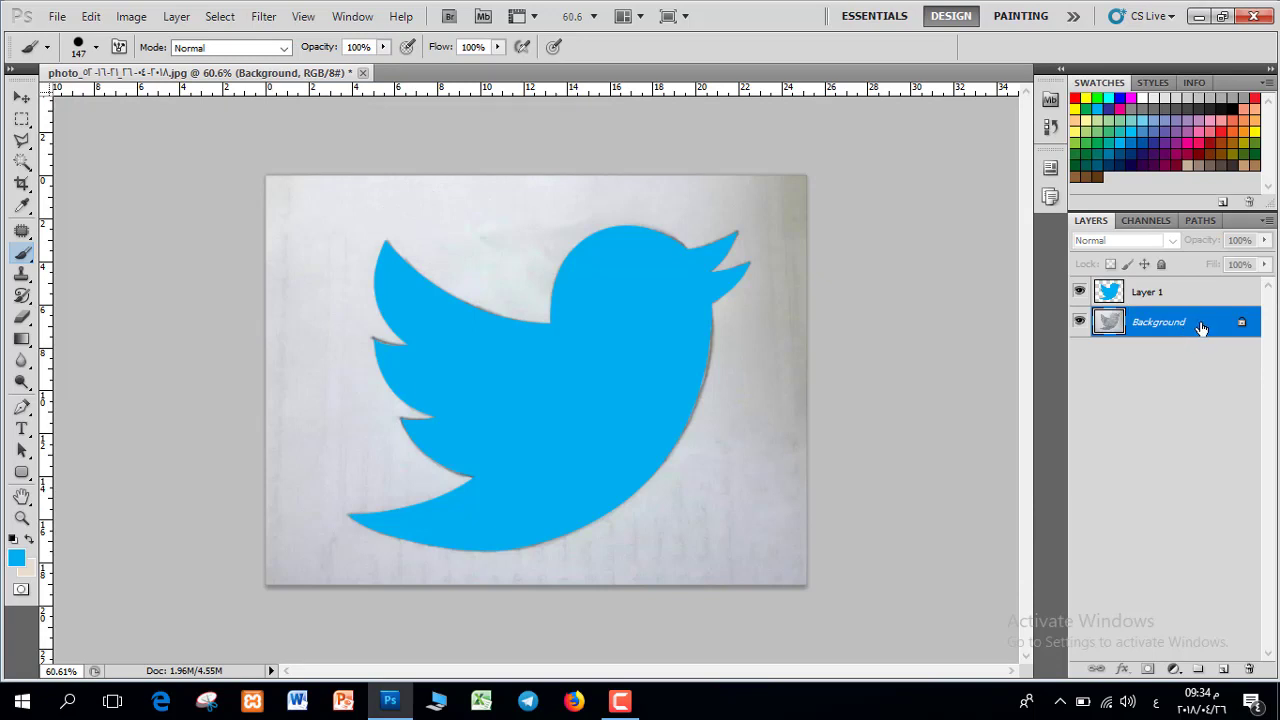
click(1224, 669)
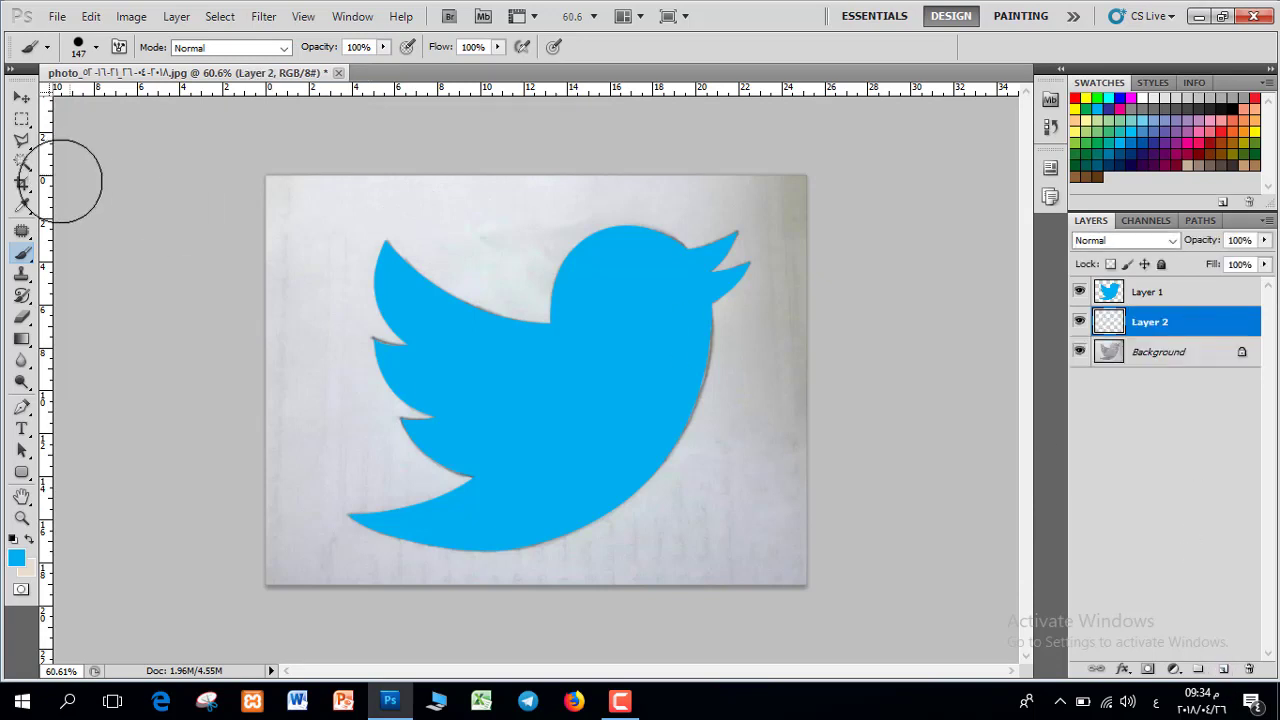
click(16, 557)
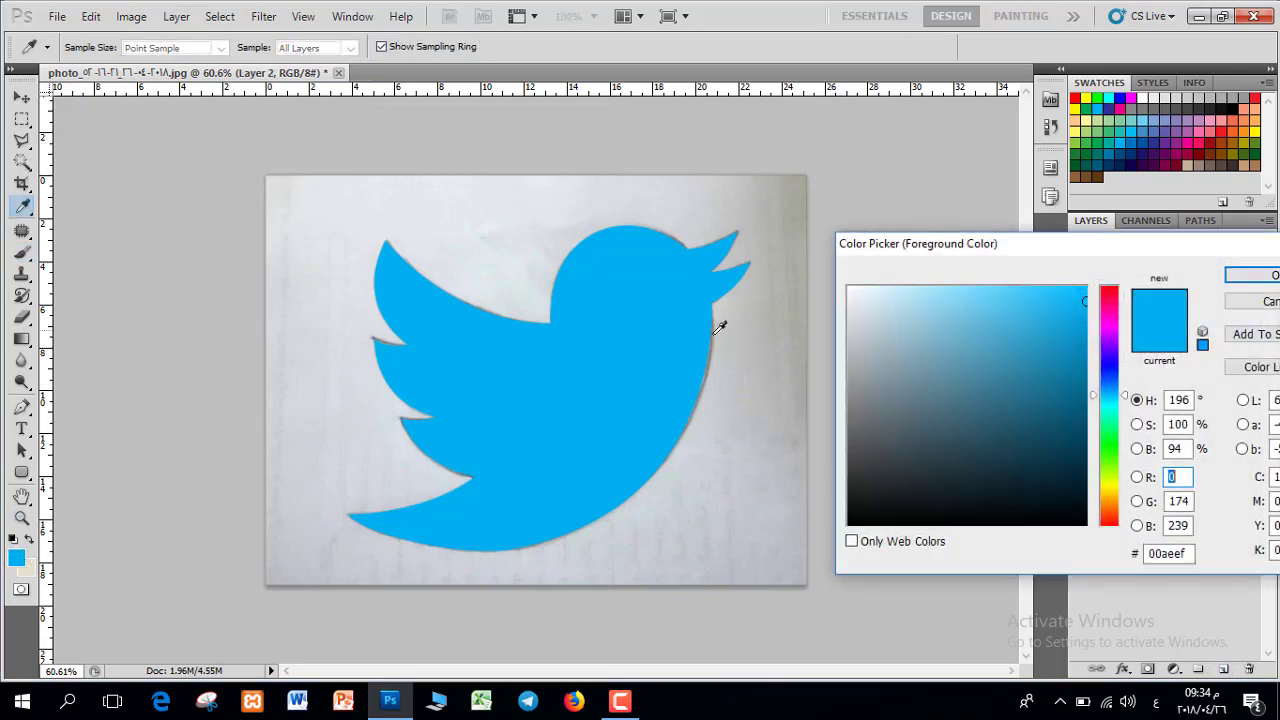
click(849, 288)
click(1250, 275)
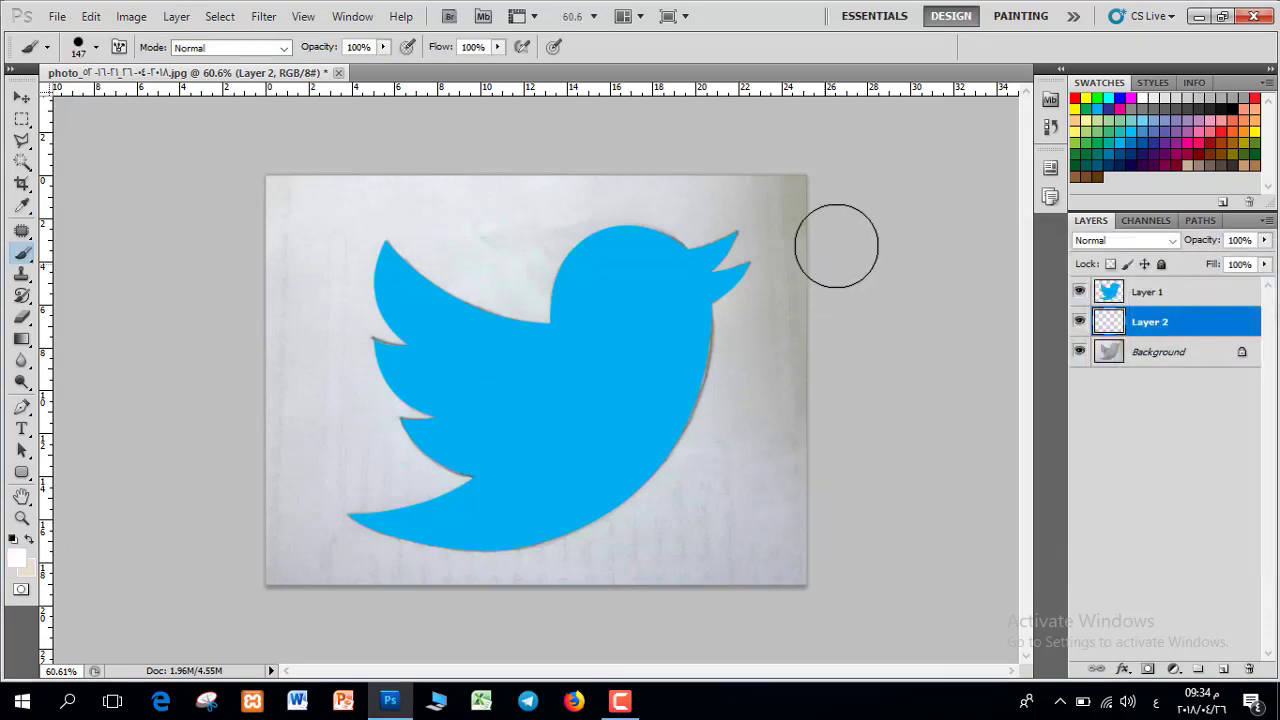
mouse_move(815, 218)
mouse_down()
mouse_move(387, 205)
mouse_move(209, 217)
mouse_move(677, 234)
mouse_move(786, 366)
mouse_move(401, 177)
mouse_move(594, 409)
mouse_move(780, 463)
mouse_move(409, 631)
mouse_move(466, 444)
mouse_move(40, 192)
mouse_move(273, 515)
mouse_move(859, 435)
mouse_move(803, 79)
mouse_up()
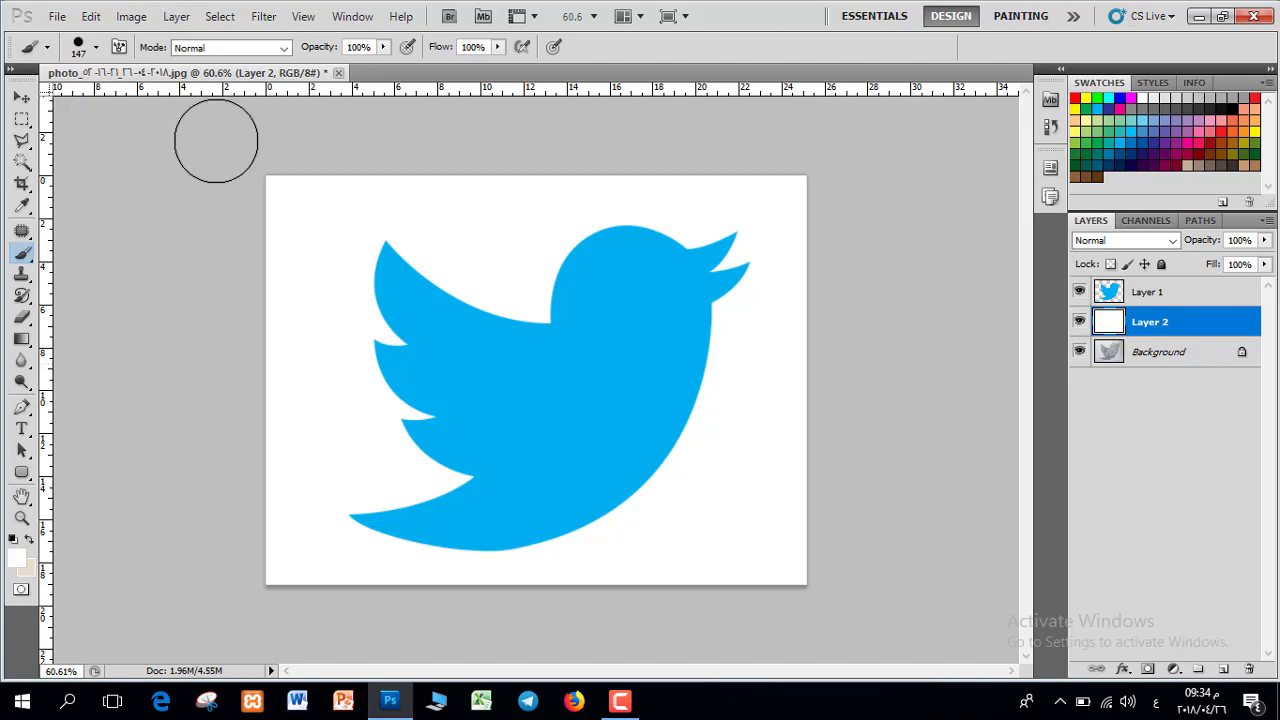
- Hide the white layer and the blue bird layer to compare with the original sketch, and show both again
click(1079, 321)
click(1079, 291)
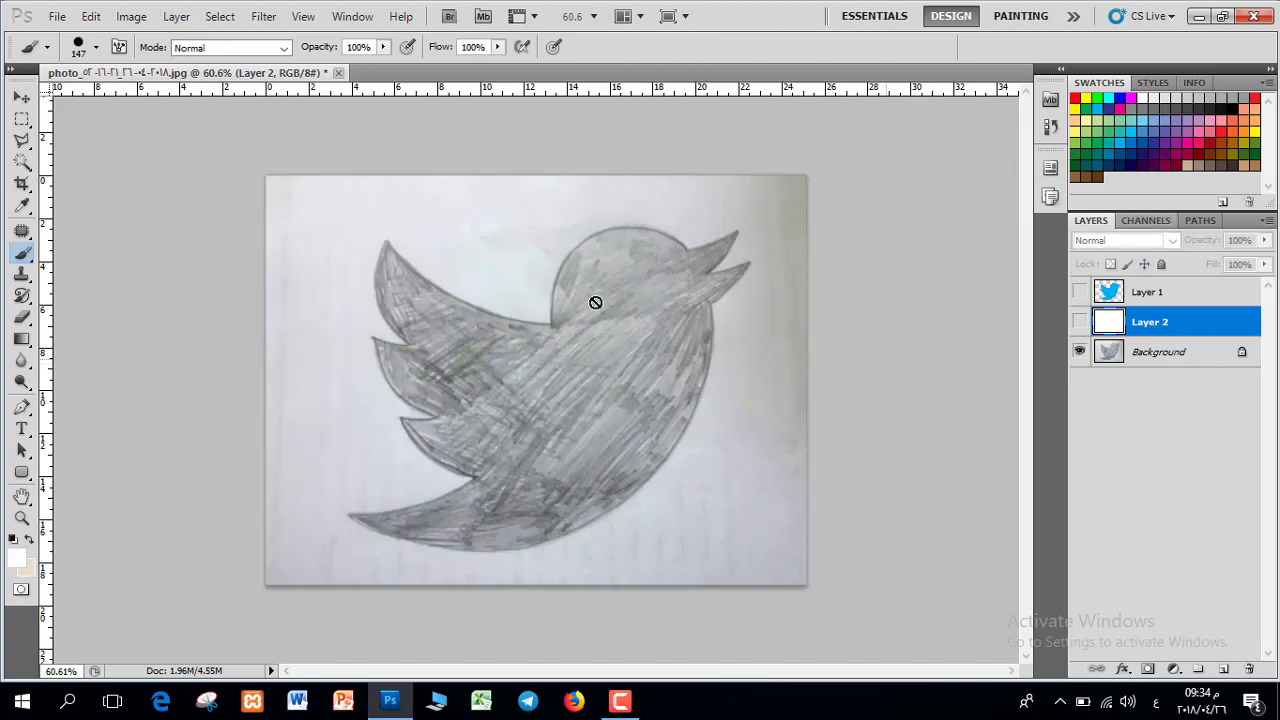
click(1079, 291)
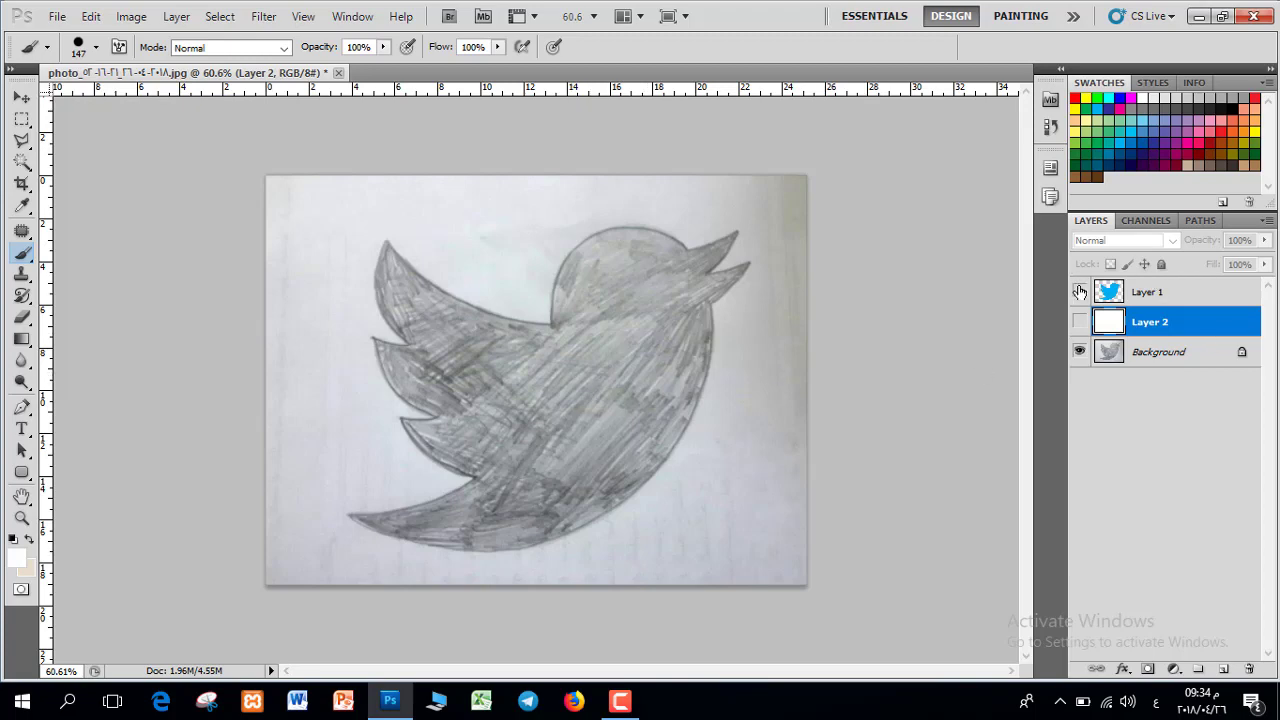
click(1079, 321)
click(1080, 322)
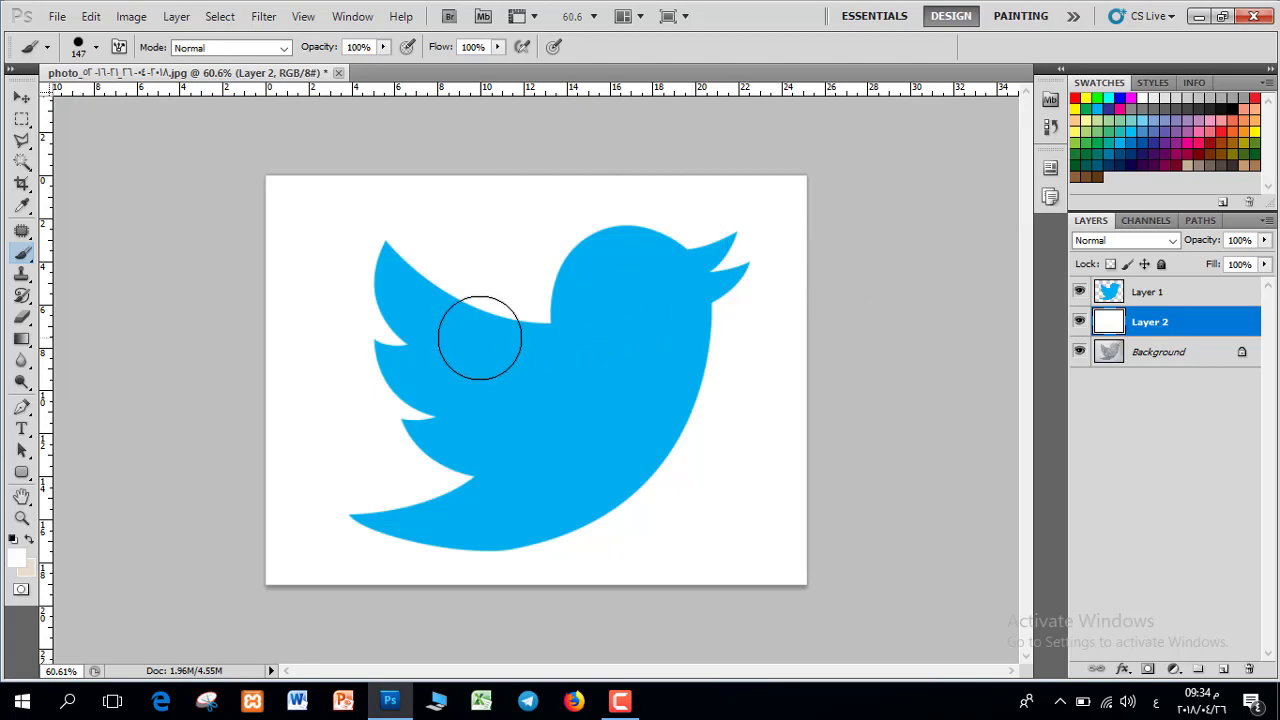